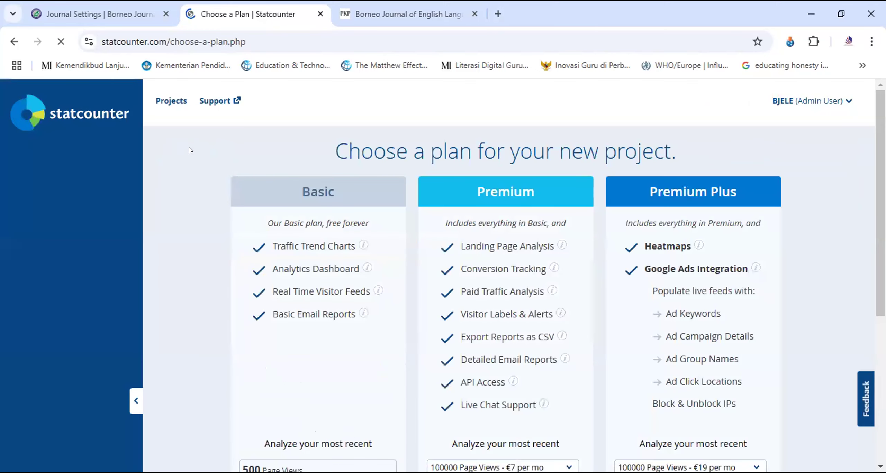
Choose the free Basic plan for the new project
scroll(270, 345, down, 6)
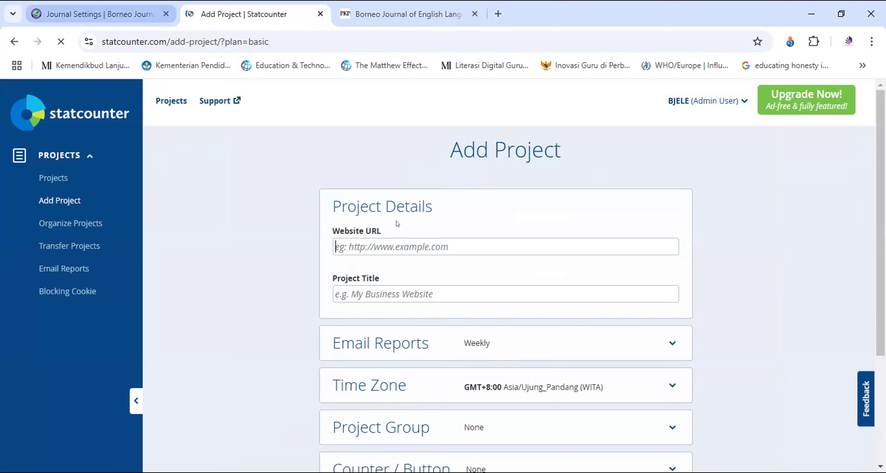
click(147, 15)
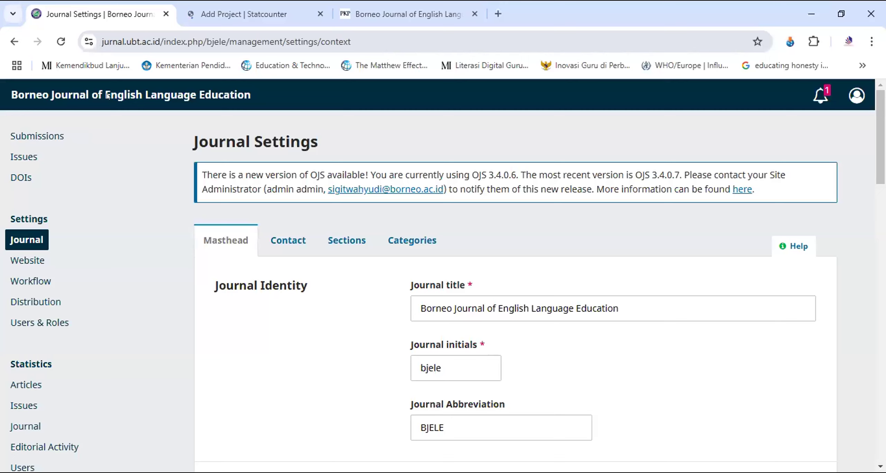
click(222, 94)
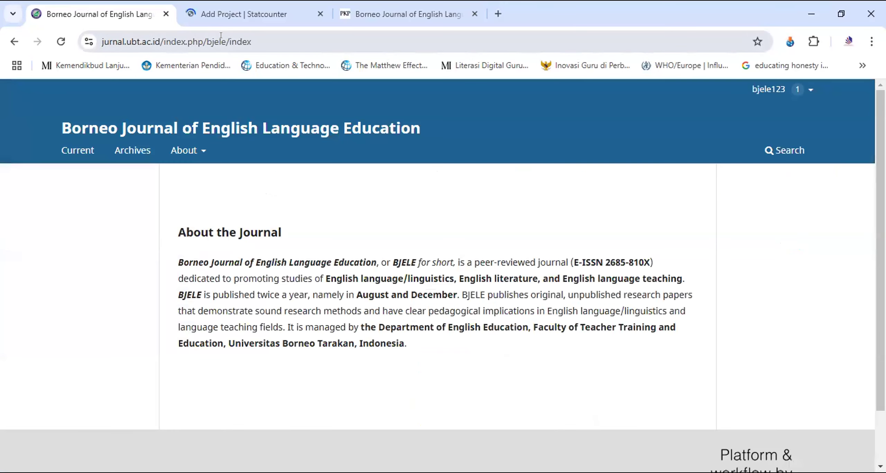
click(221, 35)
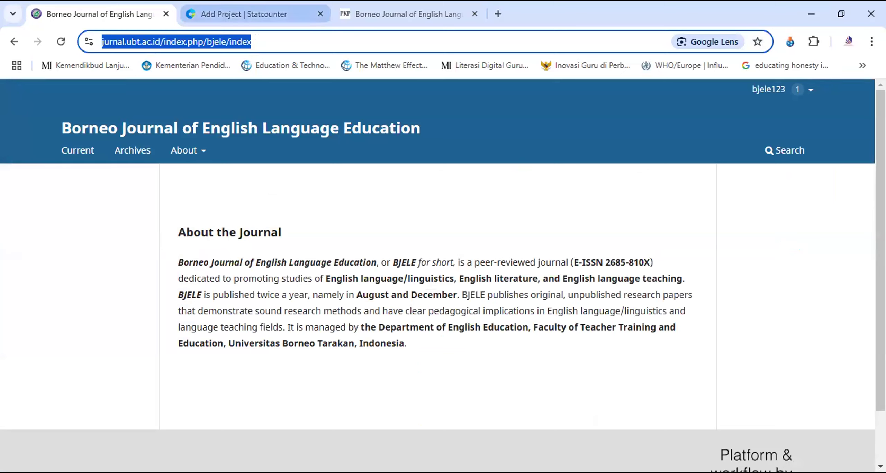
click(257, 36)
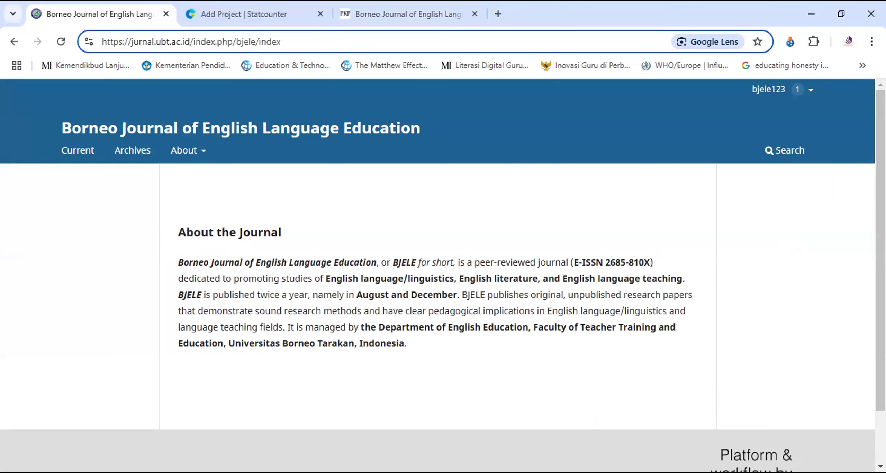
key(BackSpace)
key(BackSpace)
key(BackSpace)
key(BackSpace)
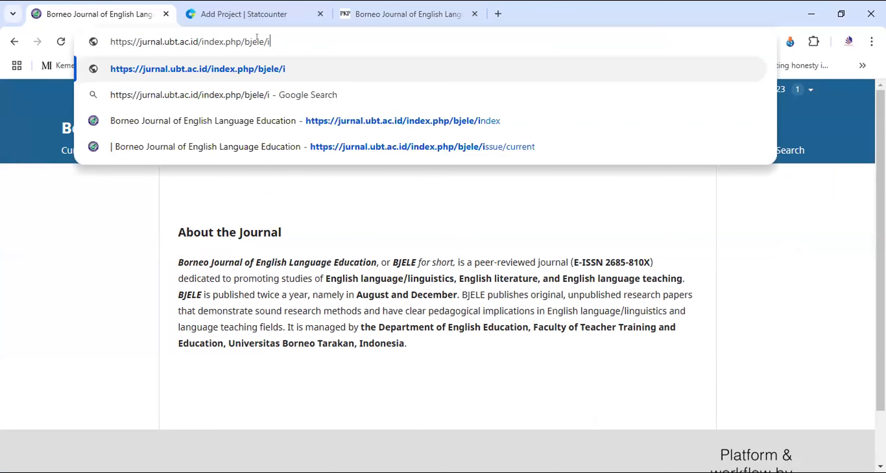
key(BackSpace)
key(BackSpace)
key(ctrl+a)
key(ctrl+c)
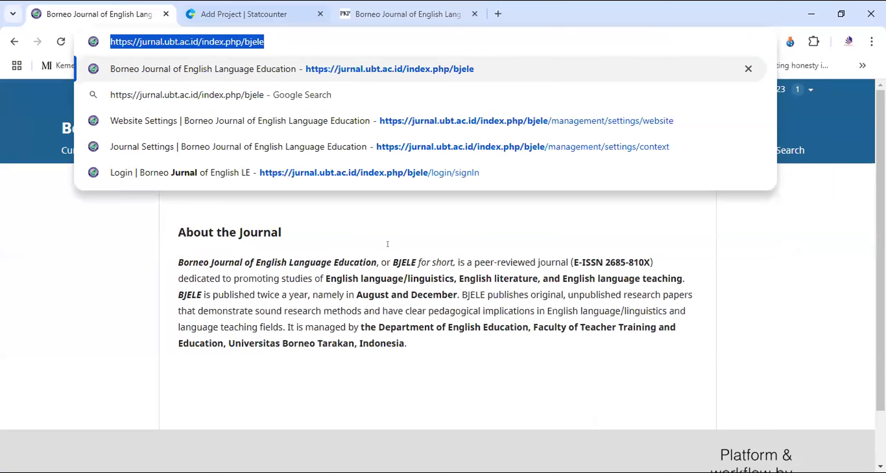
key(ctrl+Tab)
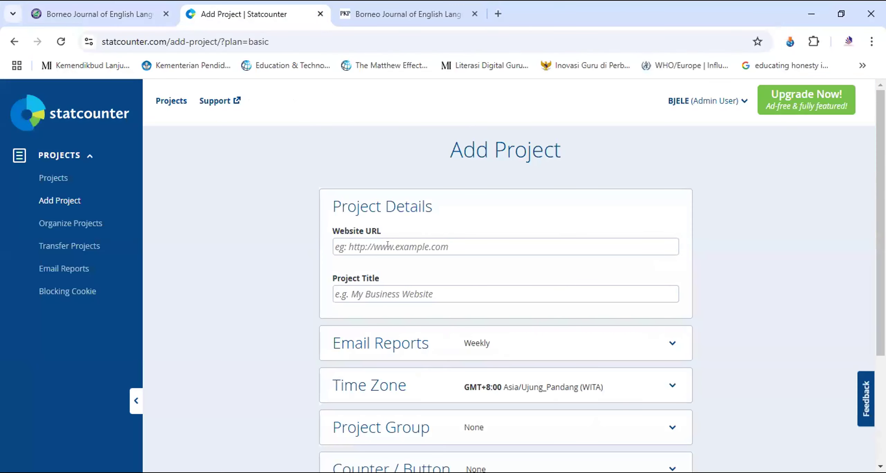
click(388, 246)
key(ctrl+v)
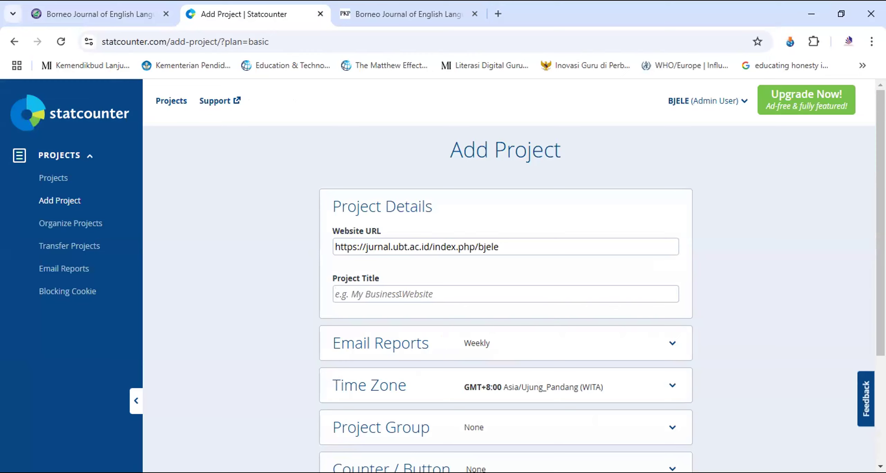
text(BJELE)
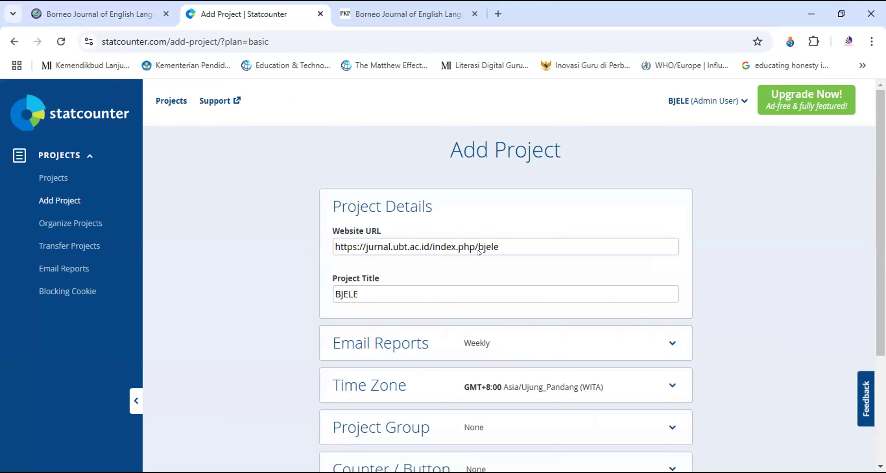
text(_NEW)
scroll(282, 296, down, 2)
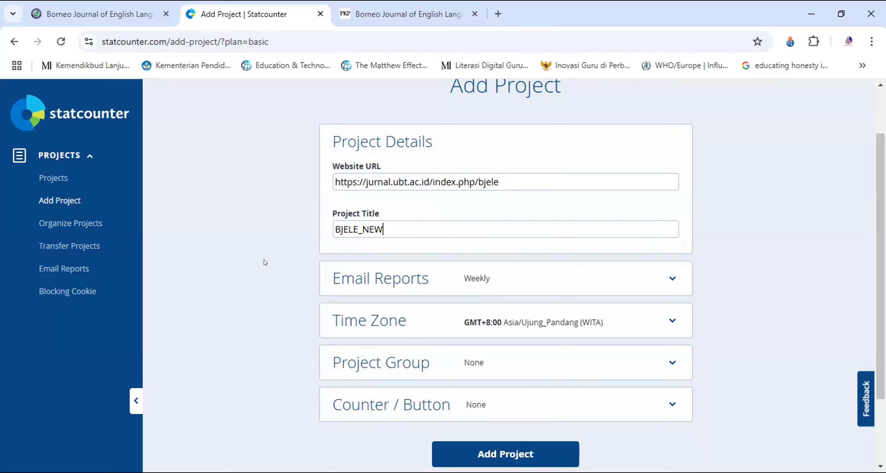
click(492, 459)
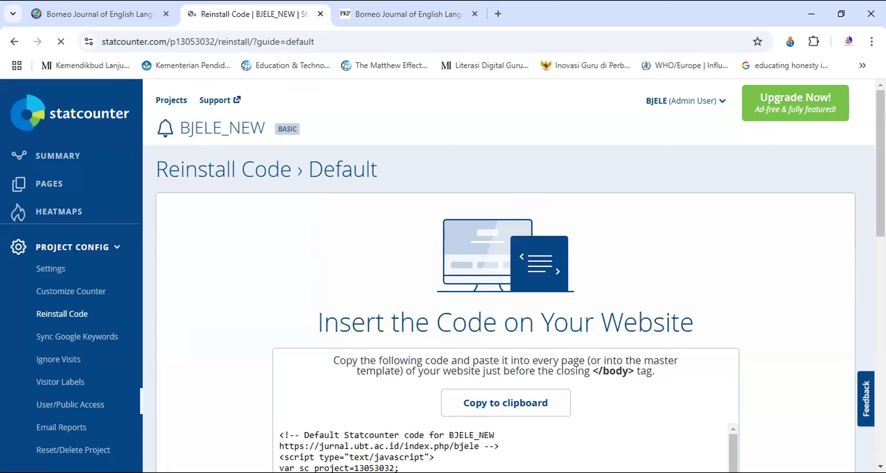
Copy the default Statcounter tracking code for BJELE_NEW to the clipboard and look over the code
click(494, 408)
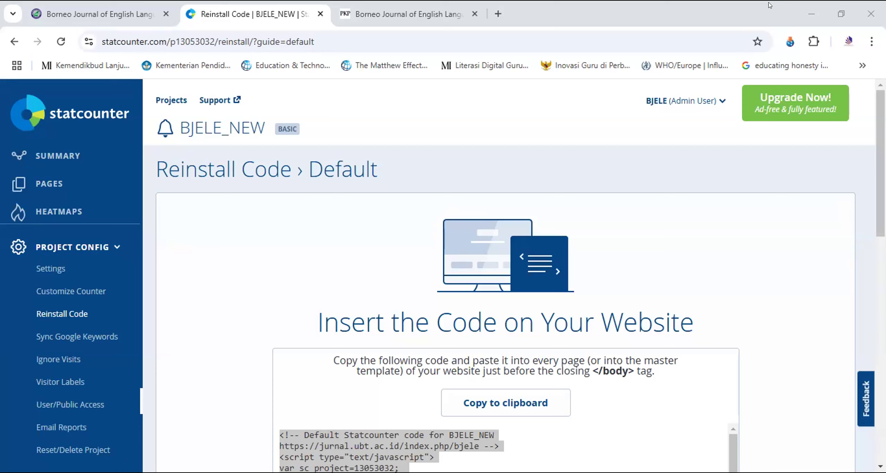
click(731, 440)
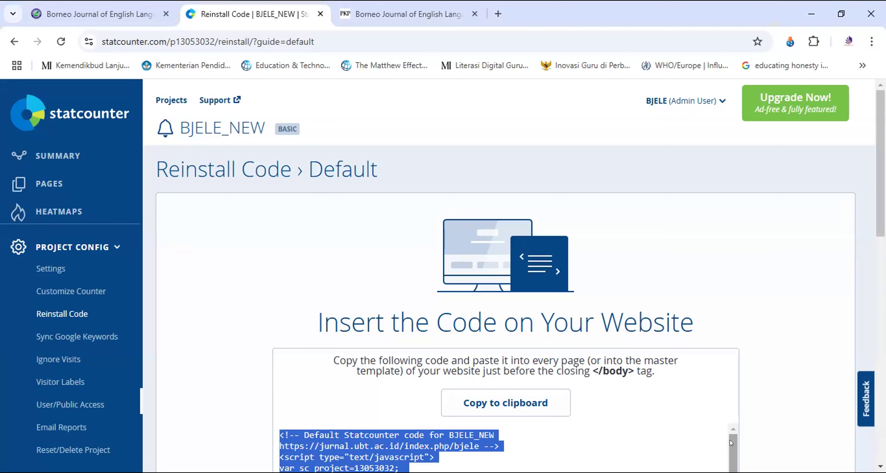
scroll(730, 452, down, 3)
scroll(739, 444, up, 3)
scroll(531, 171, down, 3)
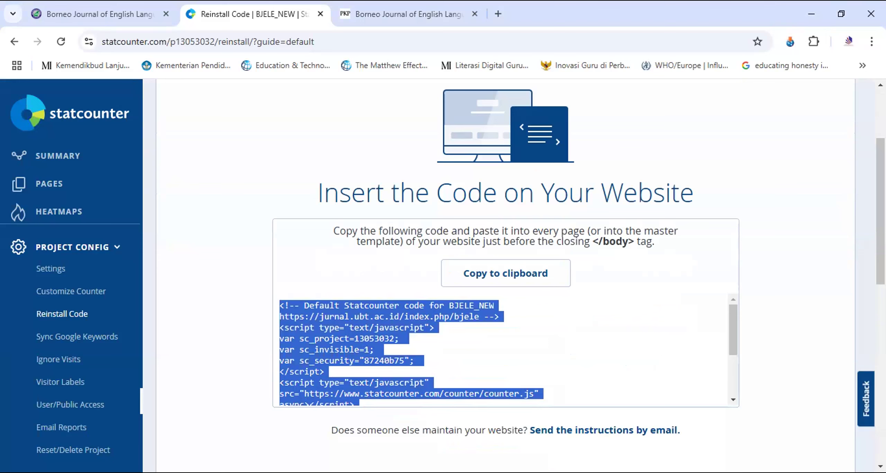
key(alt+Tab)
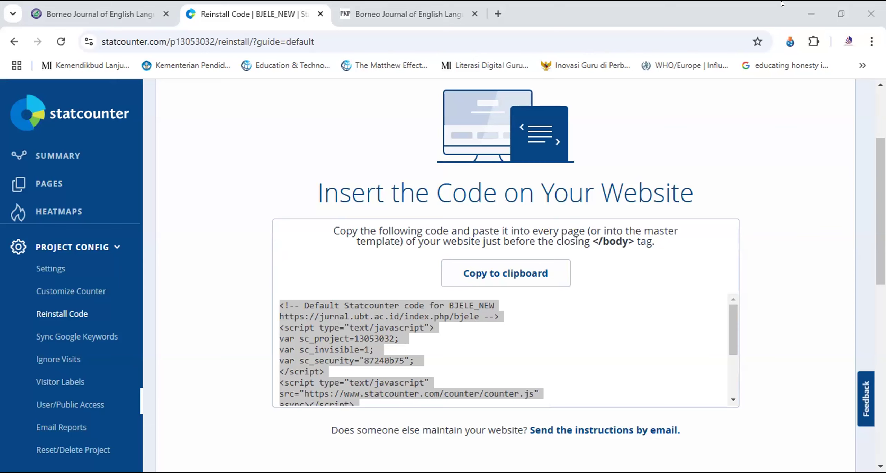
click(303, 27)
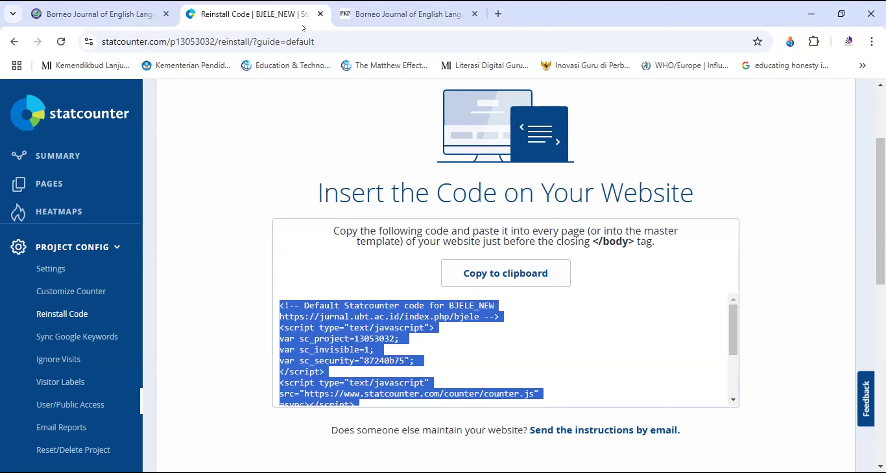
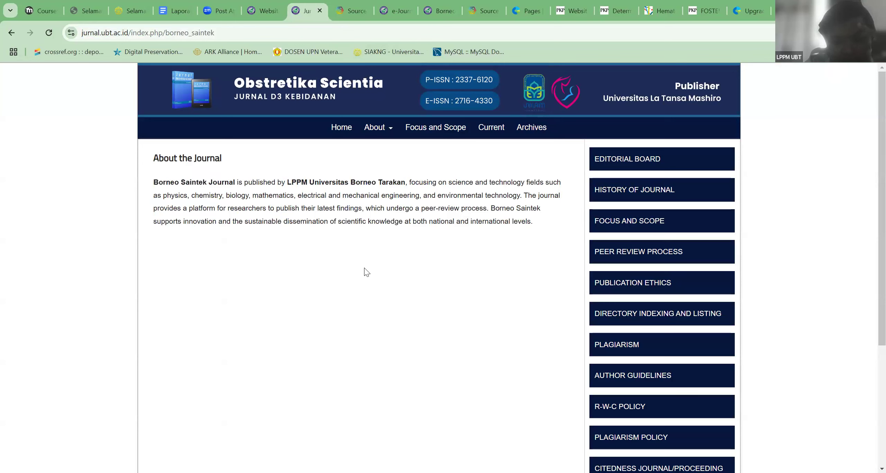
Close the Custom Block Manager in Jurnal Borneo Saintek's website settings and start a new submission from its submissions list
click(272, 7)
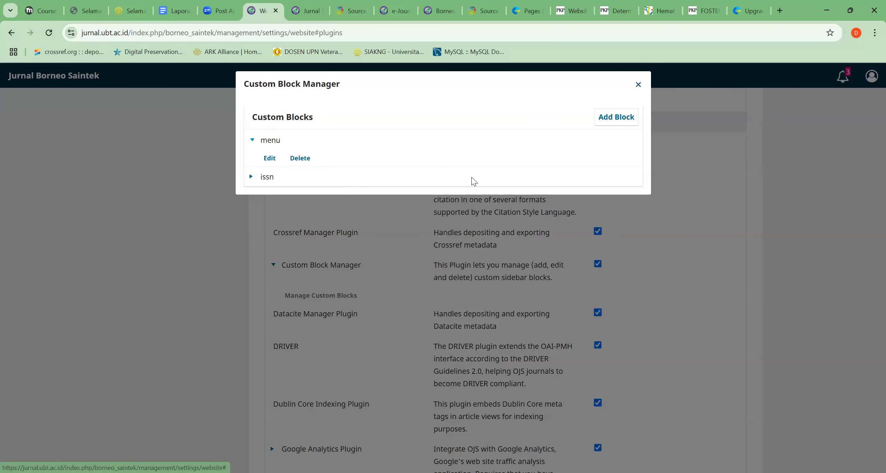
click(468, 220)
scroll(468, 219, up, 10)
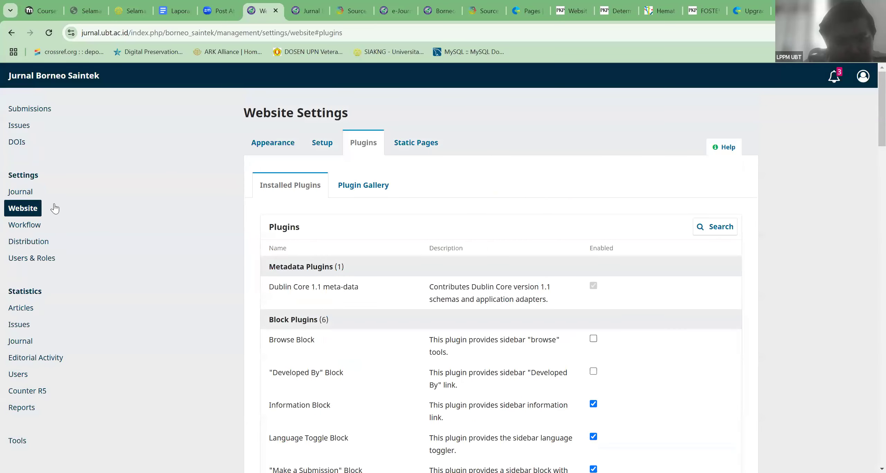
click(30, 110)
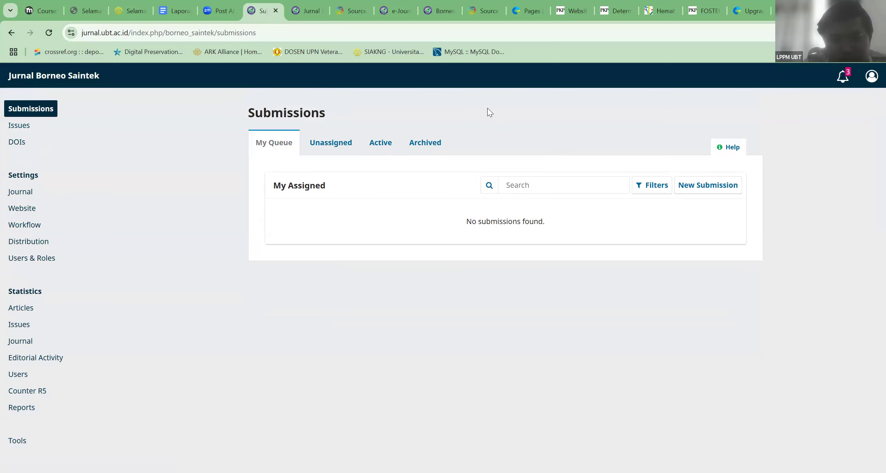
click(696, 191)
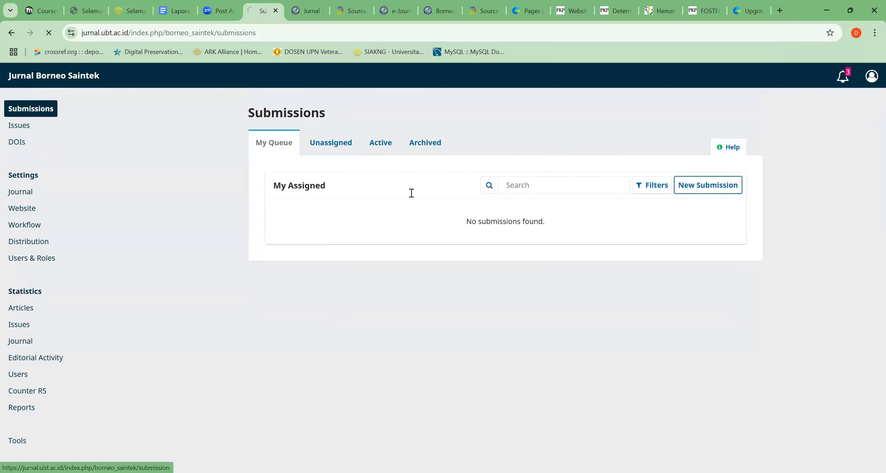
Enter "Tes" as the submission title and choose the Articles section
scroll(510, 248, down, 4)
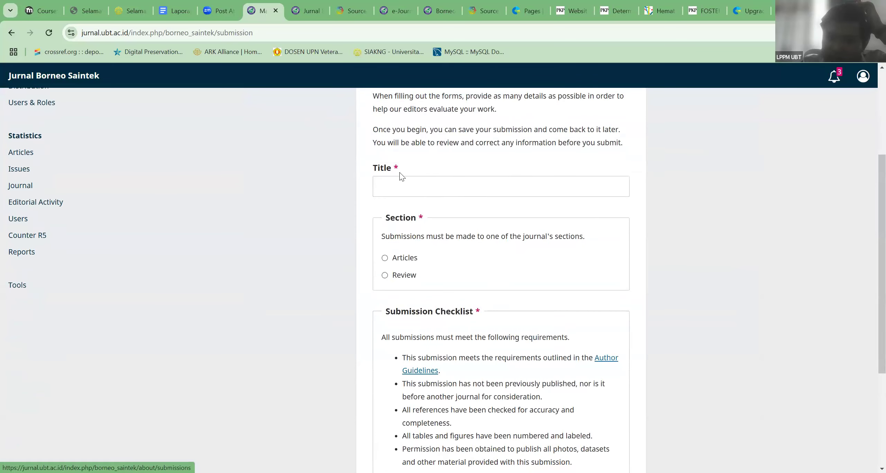
scroll(520, 239, down, 4)
scroll(530, 241, up, 6)
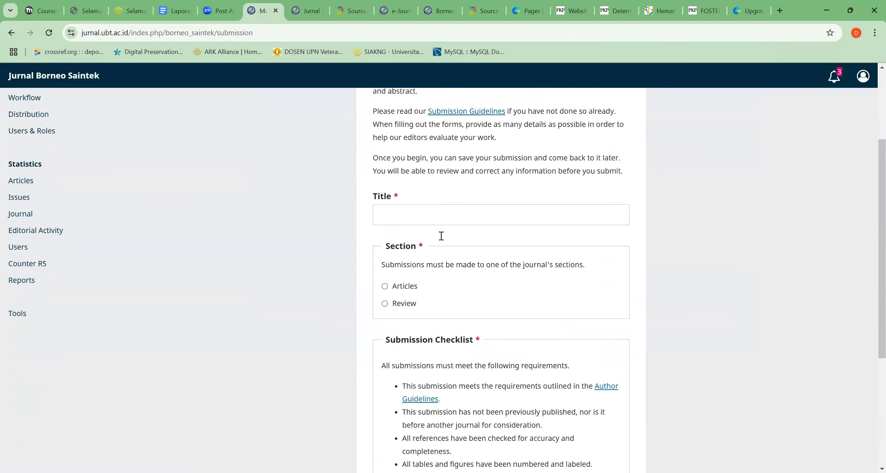
click(437, 236)
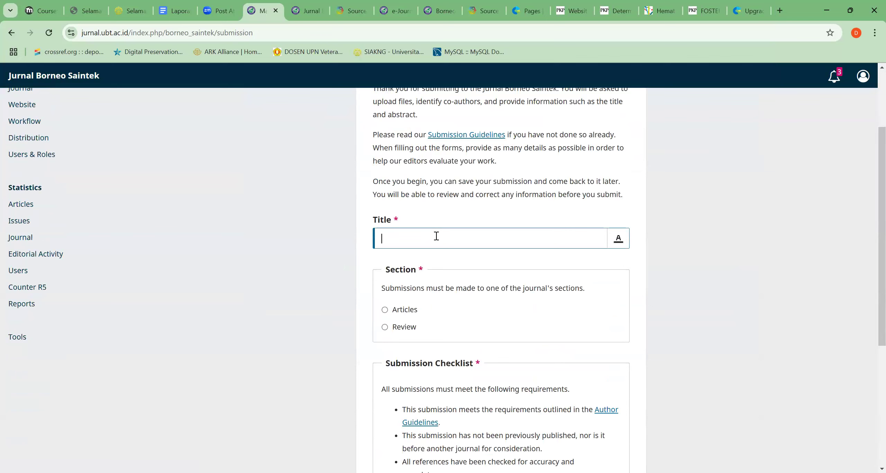
text(Tes)
scroll(478, 266, down, 1)
scroll(479, 269, down, 3)
click(384, 206)
scroll(382, 284, down, 5)
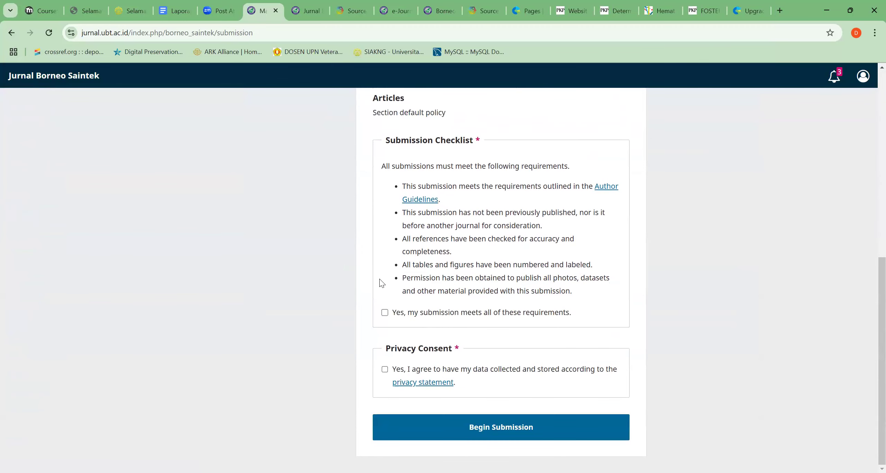
Confirm that the submission meets all requirements, agree to the privacy statement and begin the submission
click(385, 313)
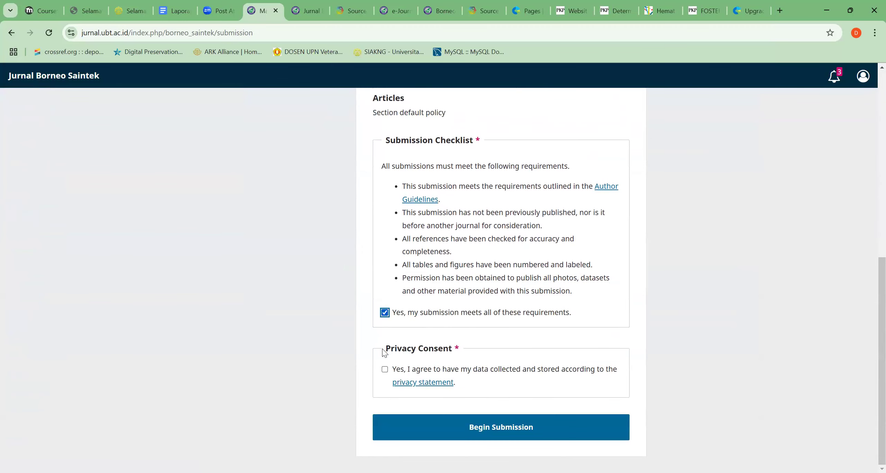
click(384, 370)
click(556, 428)
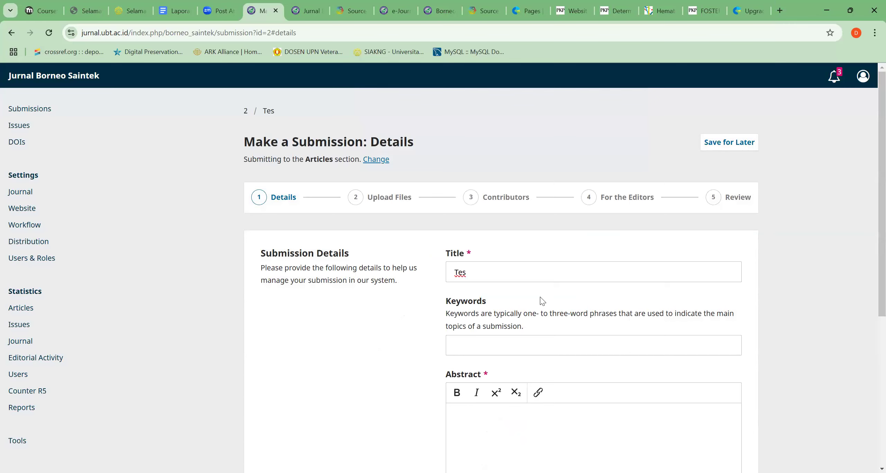
Enter "Tes" as the abstract and continue to the file upload stage
scroll(403, 293, down, 3)
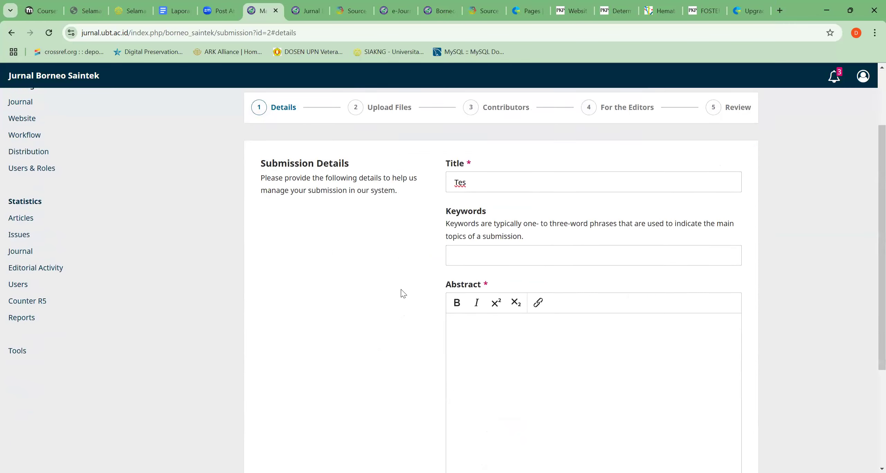
click(477, 312)
text(Tes)
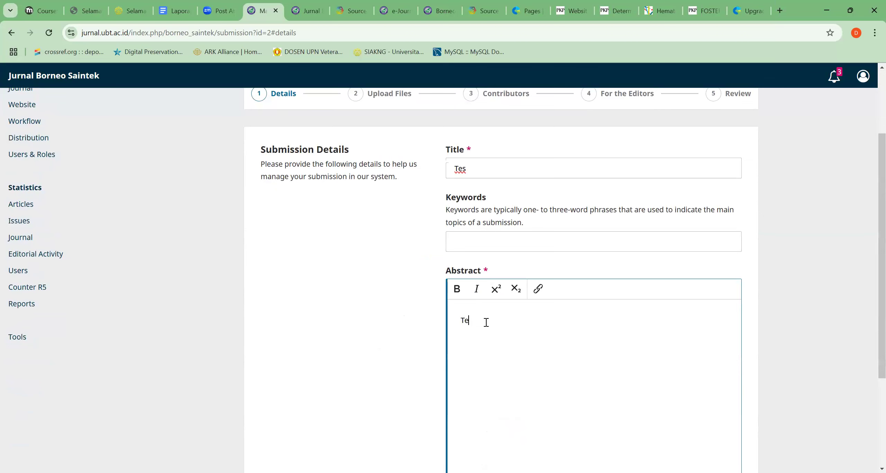
scroll(486, 322, down, 5)
click(729, 433)
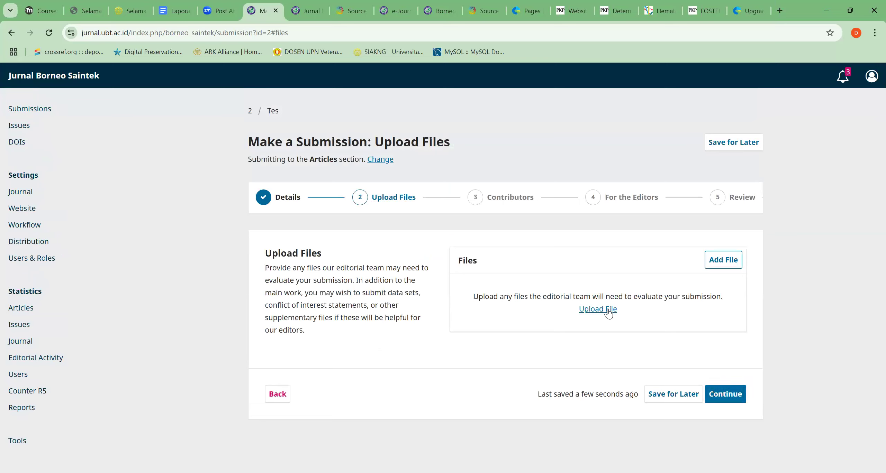
Upload undangan kepala perpusnas.pdf as the Article Text and continue to the contributors stage
click(601, 309)
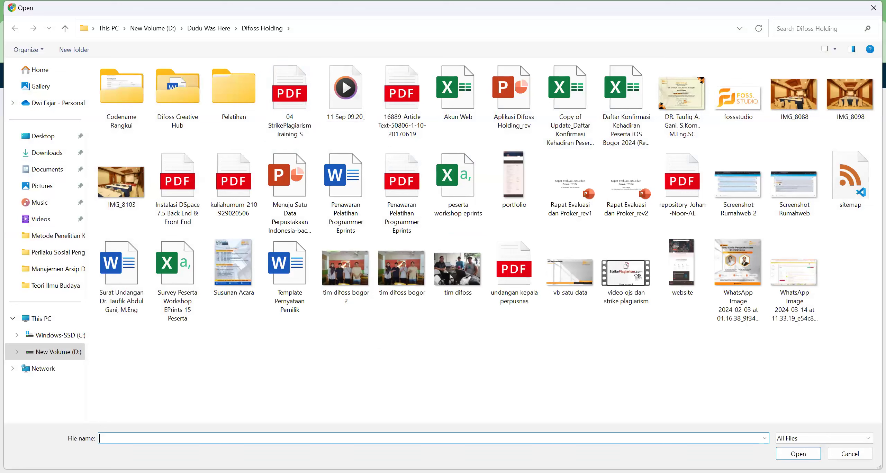
click(514, 270)
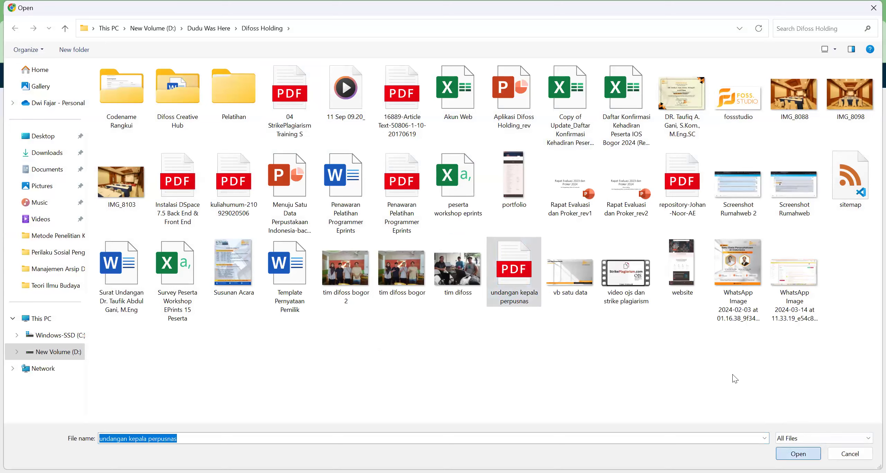
key(Return)
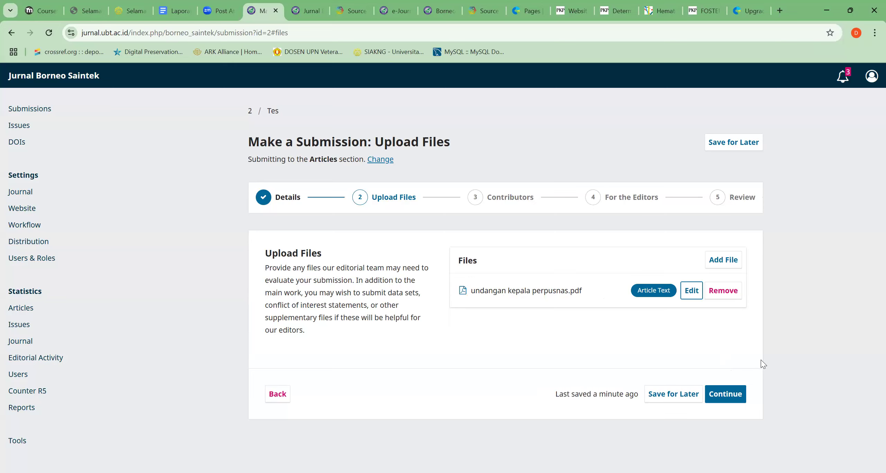
click(744, 389)
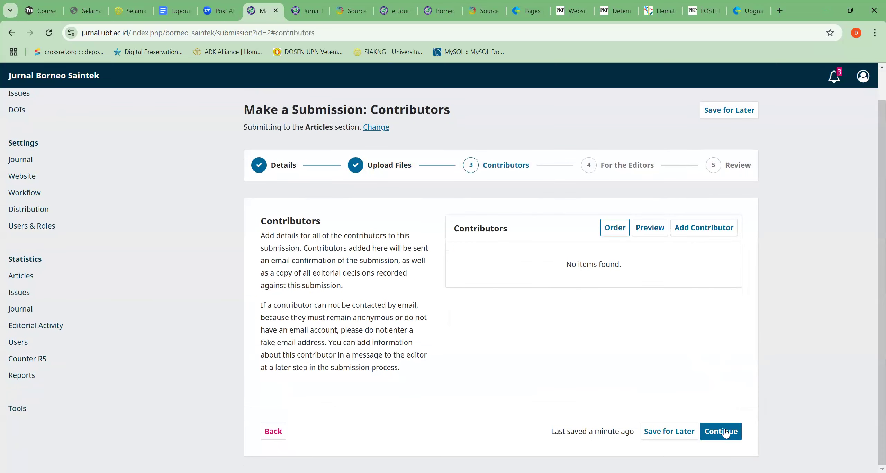
Start a new contributor for the submission, filling in the given name, family name and email
click(726, 433)
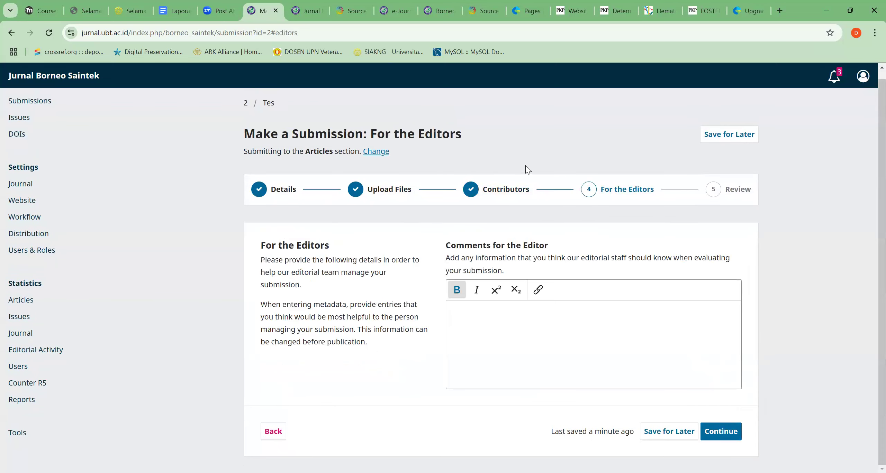
click(471, 190)
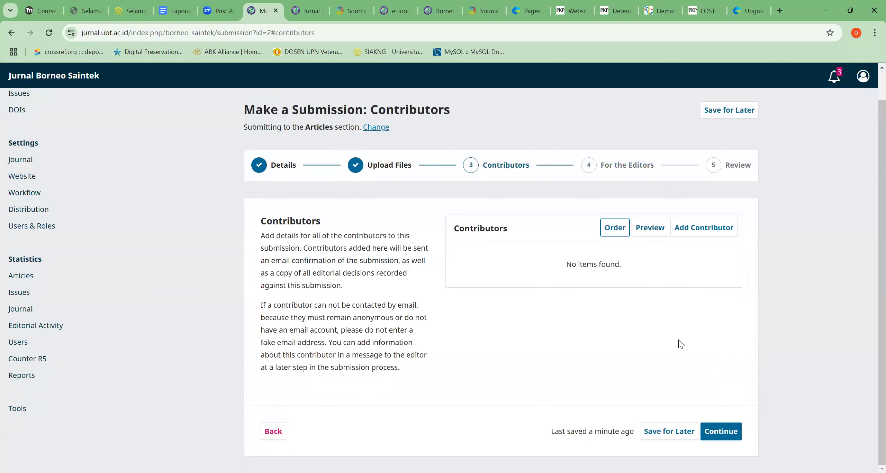
click(717, 231)
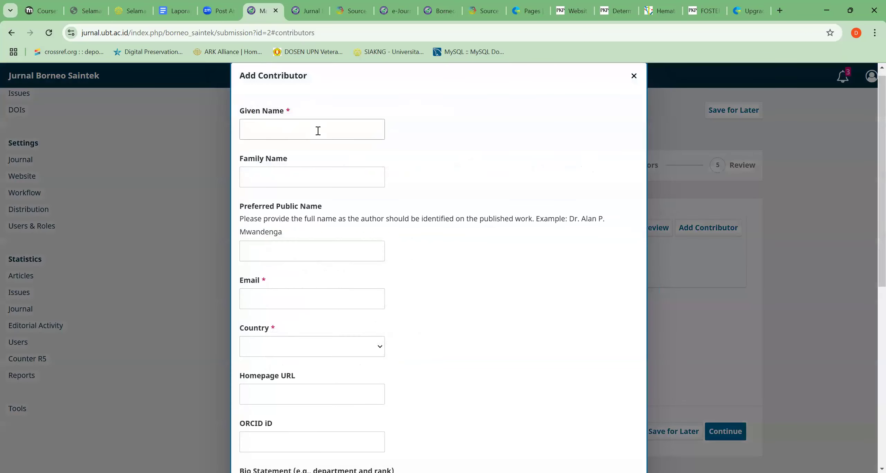
click(339, 127)
text(Dwi)
click(305, 175)
click(310, 202)
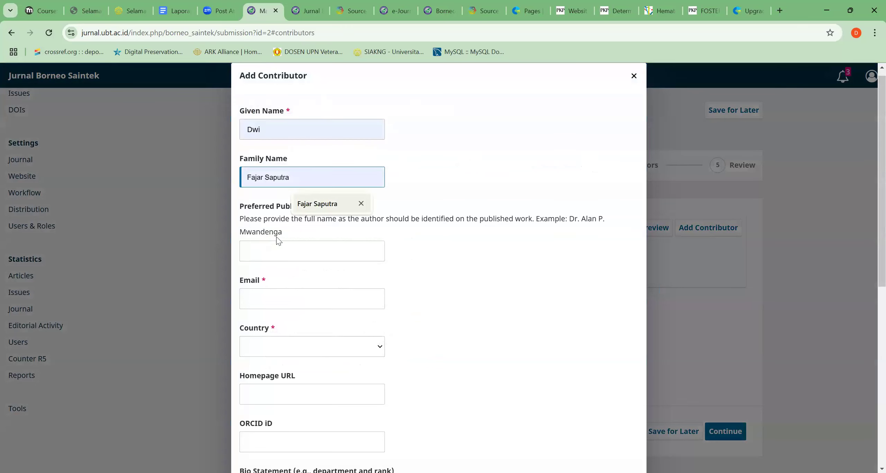
click(291, 300)
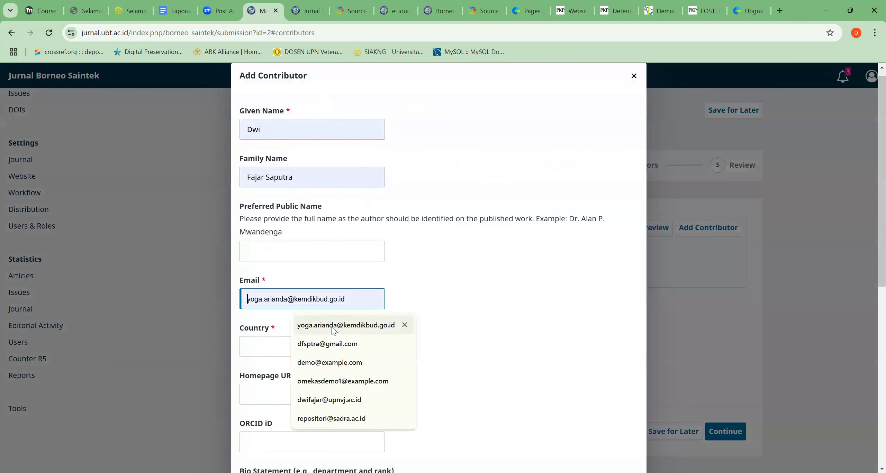
click(331, 349)
Set the contributor's country to Argentina and affiliation to UPNVJ, and save the contributor
scroll(331, 344, down, 1)
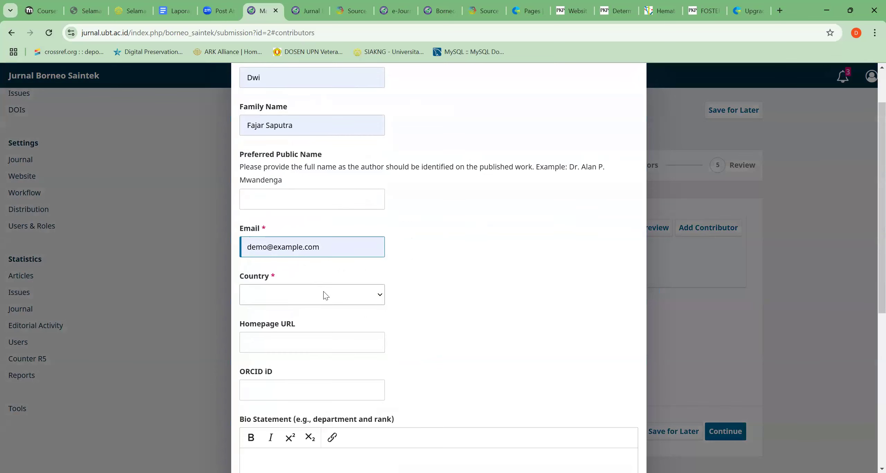
click(325, 296)
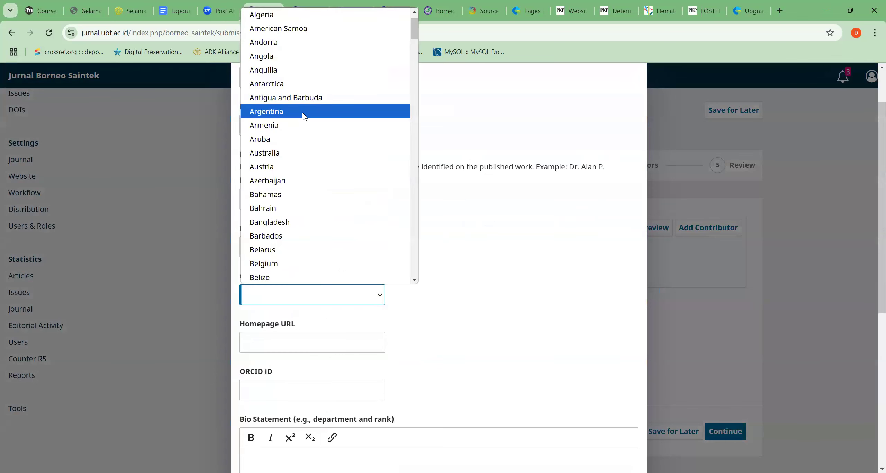
click(302, 112)
scroll(321, 260, down, 4)
scroll(321, 259, down, 2)
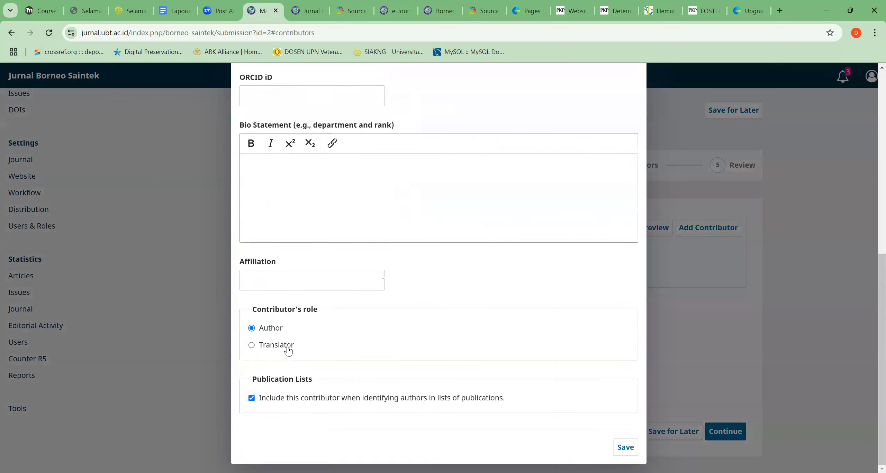
click(279, 273)
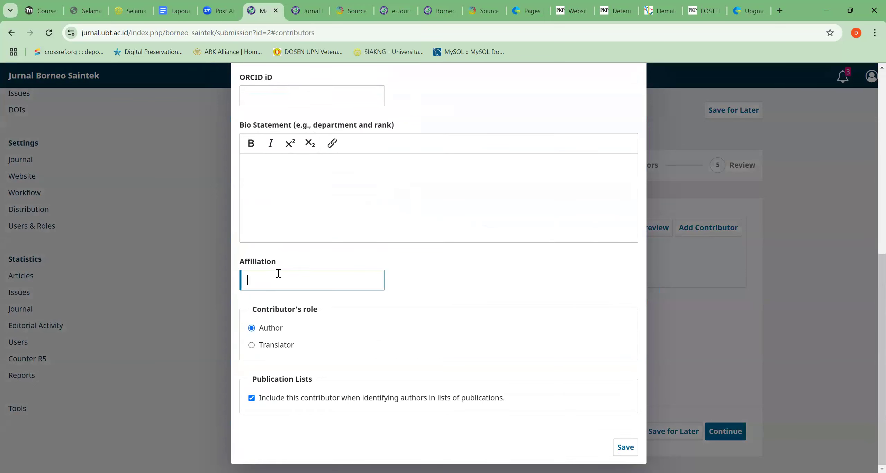
text(UPNVJ)
click(625, 448)
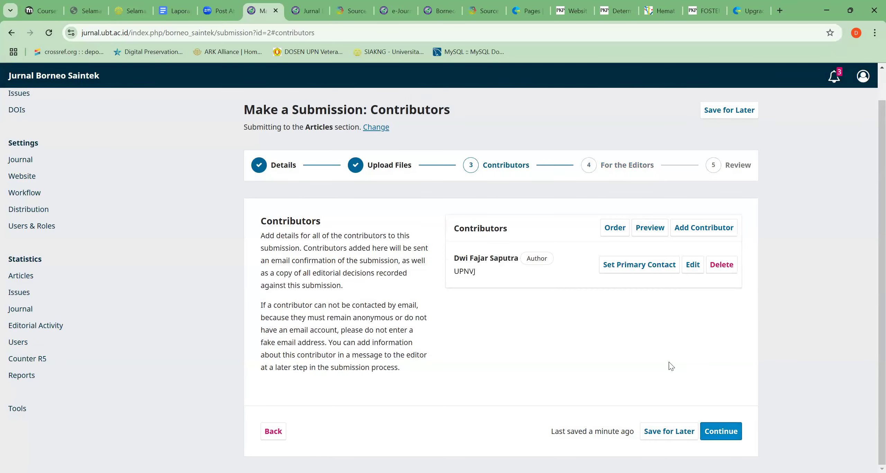
Proceed to the review stage, agree to the copyright statement and check the entered submission details
click(727, 430)
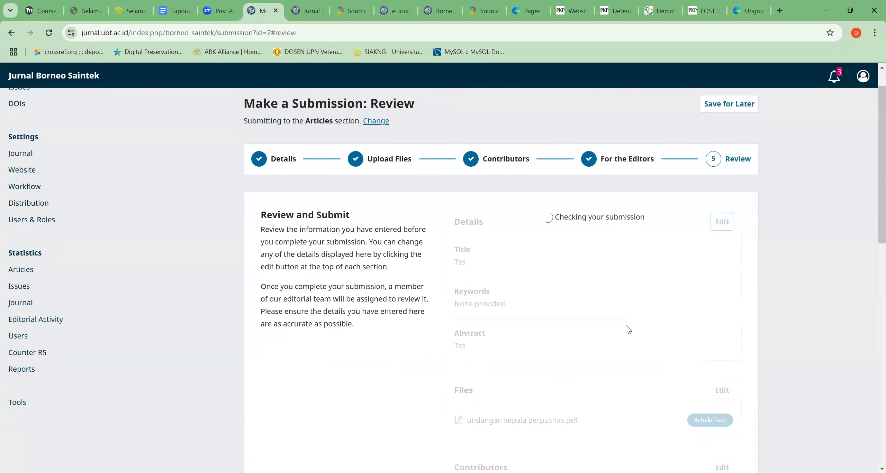
scroll(629, 330, down, 15)
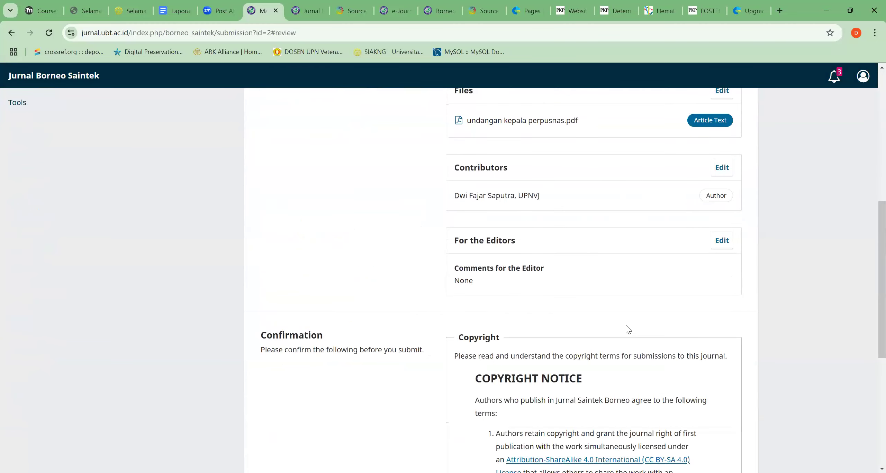
click(457, 374)
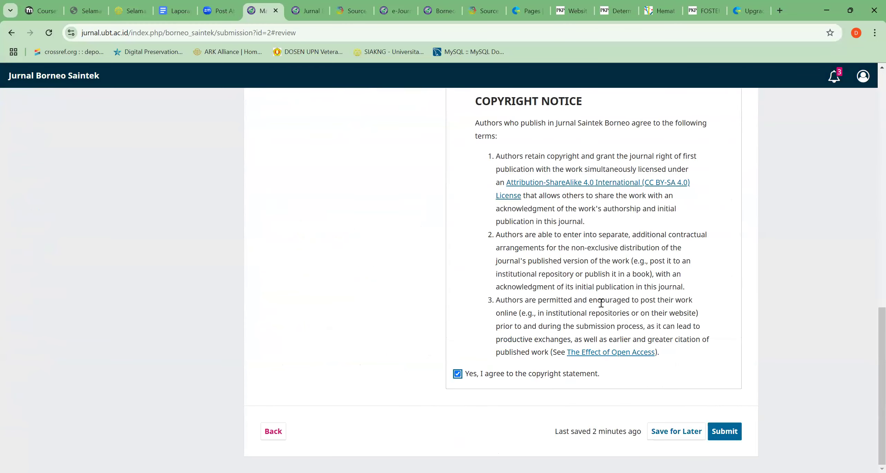
scroll(602, 304, up, 9)
scroll(602, 307, up, 8)
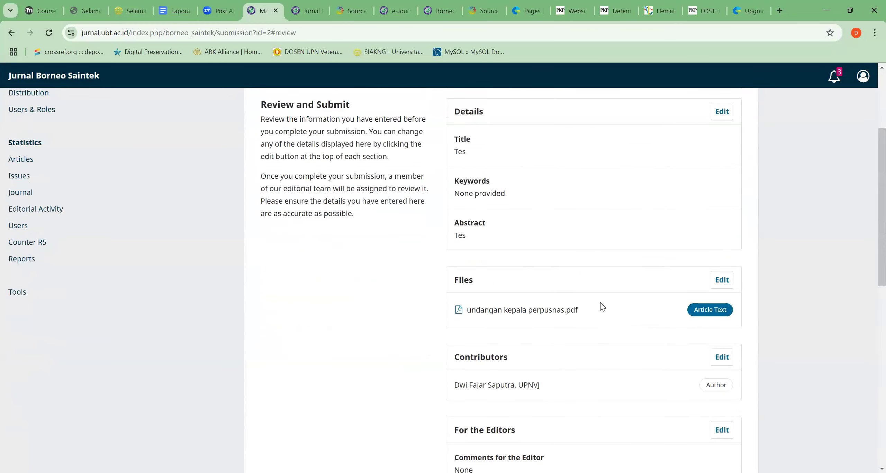
scroll(602, 306, down, 12)
scroll(602, 306, down, 5)
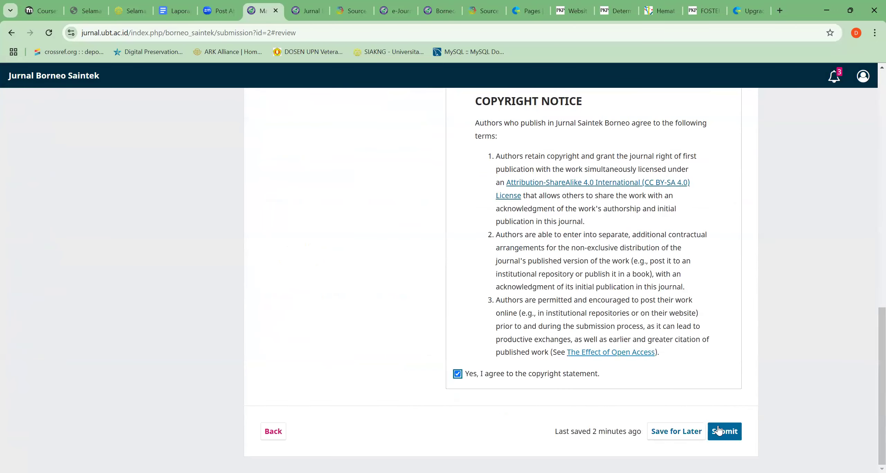
Submit Tes to Jurnal Borneo Saintek for editorial review and return to the submissions dashboard
click(727, 432)
click(507, 290)
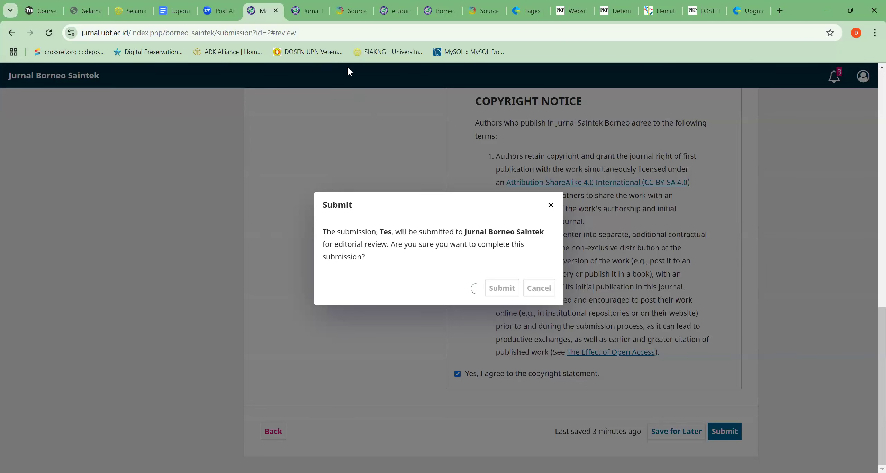
click(317, 32)
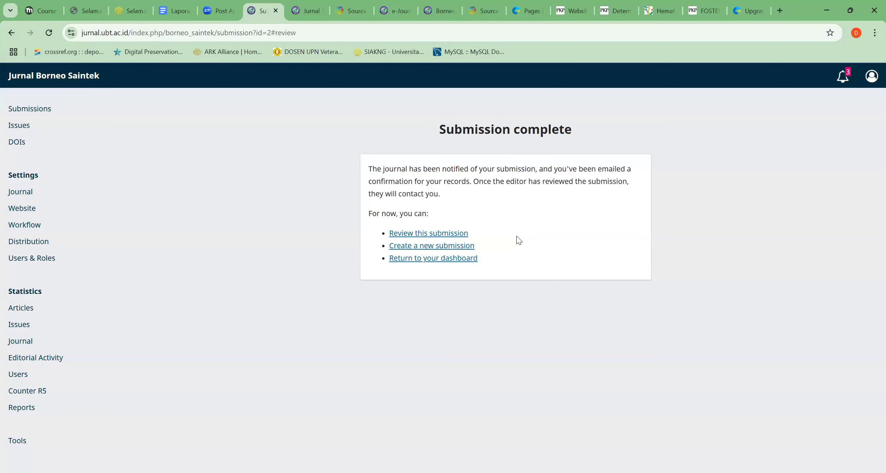
click(434, 261)
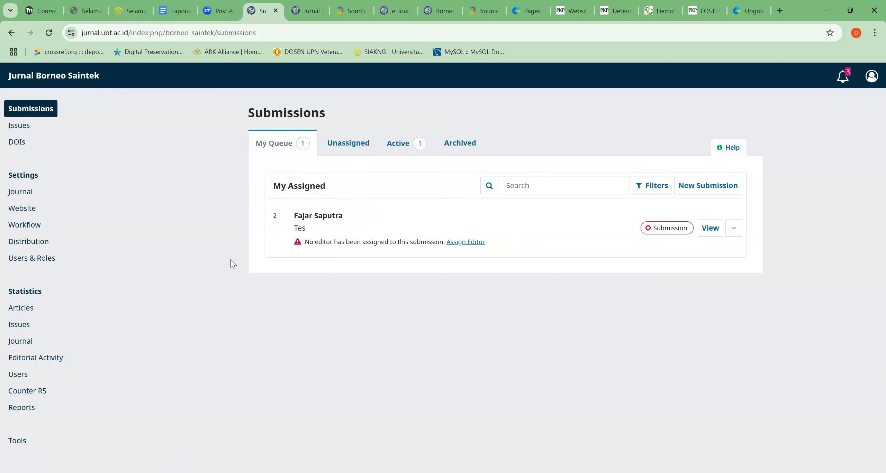
Accept the Tes submission and skip review, sending undangan kepala perpusnas.pdf to copyediting, and view the submission again
right_click(783, 253)
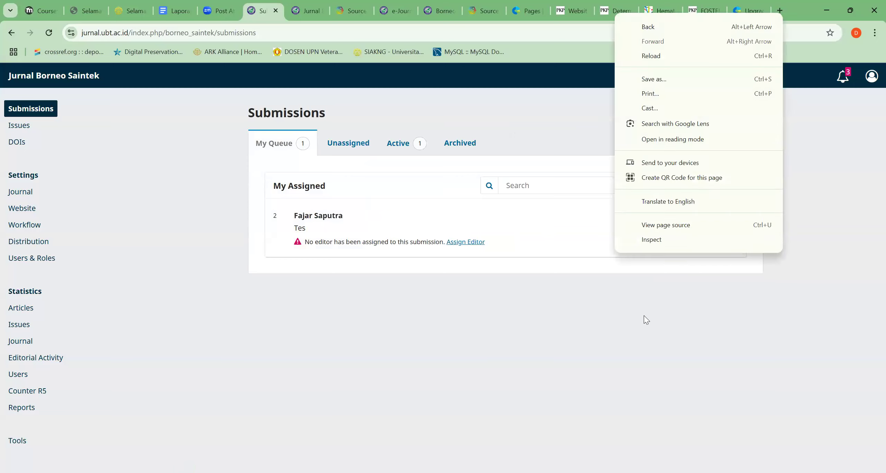
key(Escape)
click(711, 228)
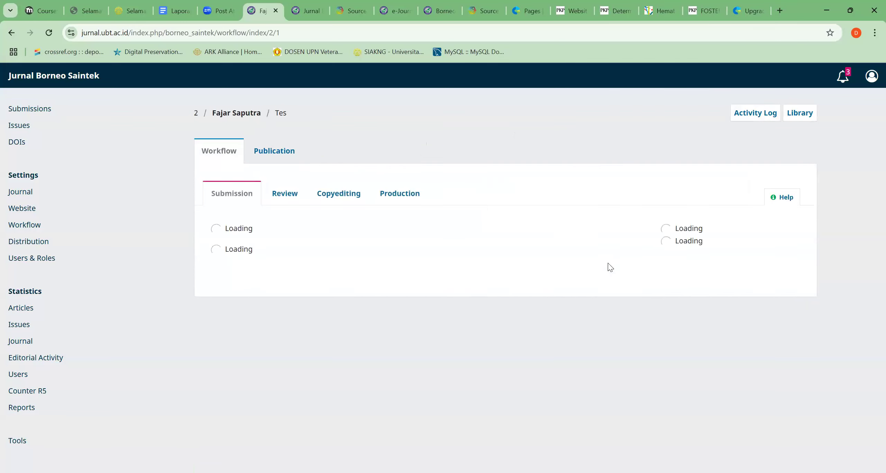
click(727, 257)
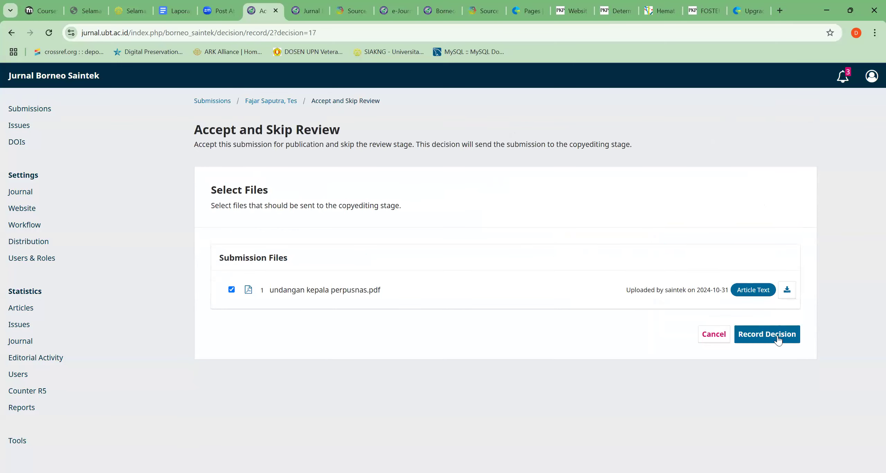
click(778, 340)
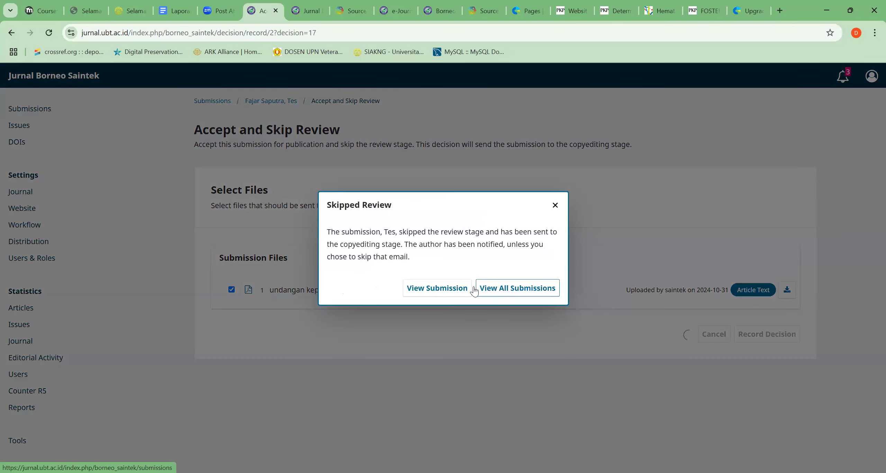
click(440, 293)
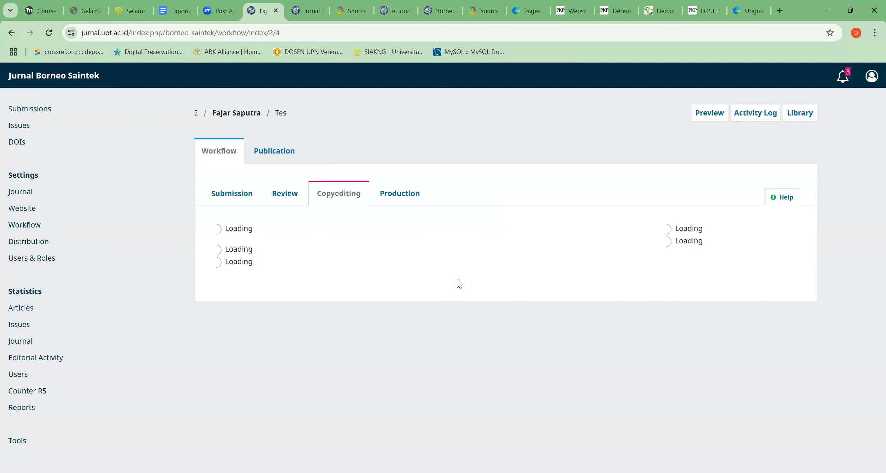
Send the submission to production without selecting any draft files, and reopen the submission
click(709, 230)
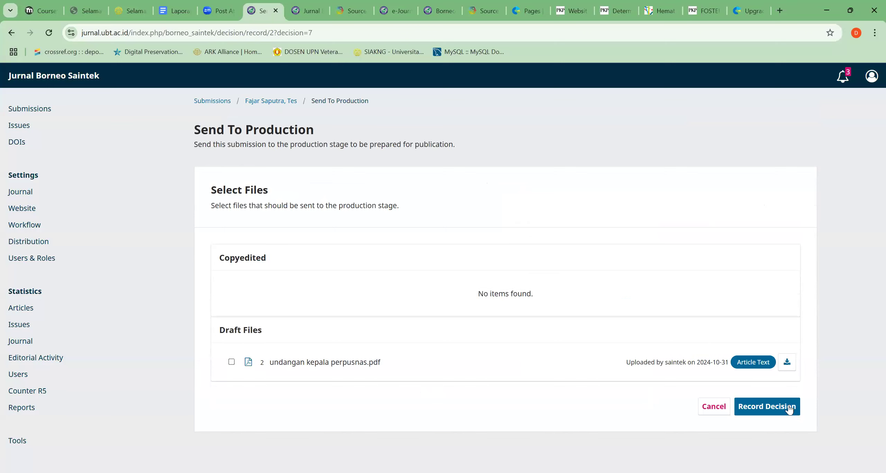
click(790, 405)
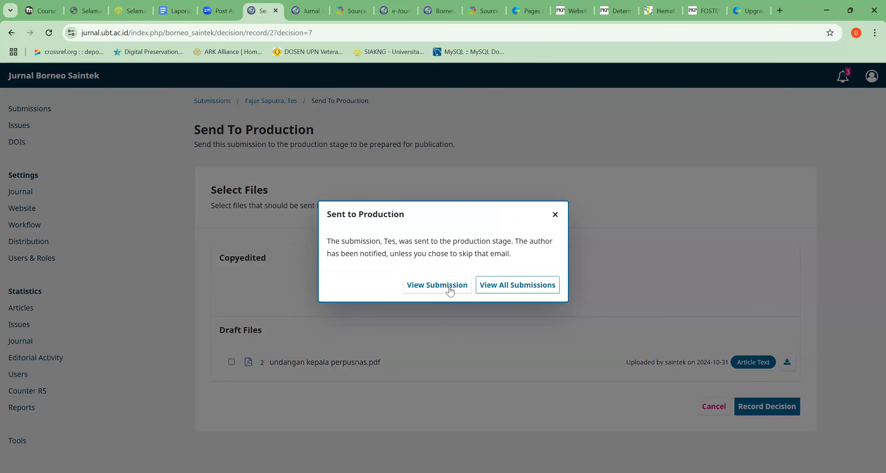
click(450, 288)
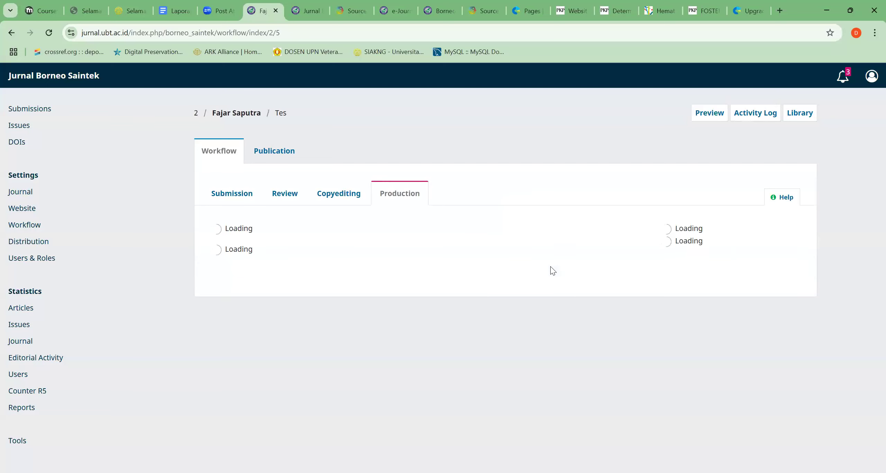
Open the submission's publication details and enter "Tes" as its references
click(726, 234)
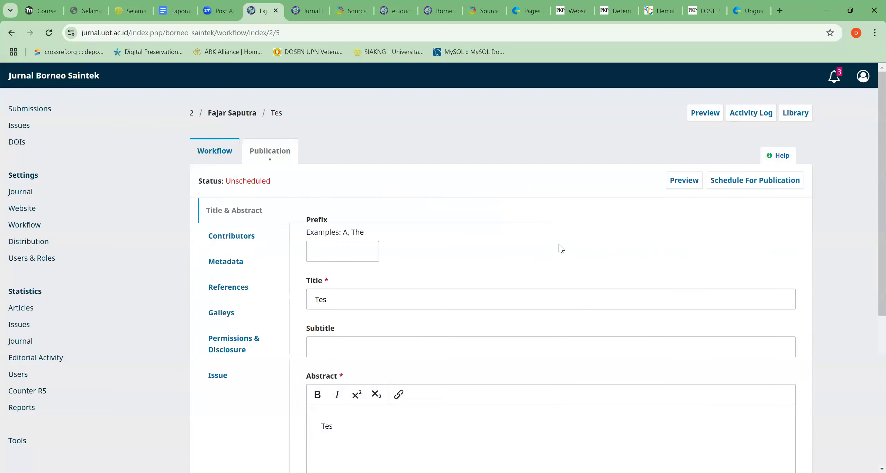
scroll(417, 344, down, 5)
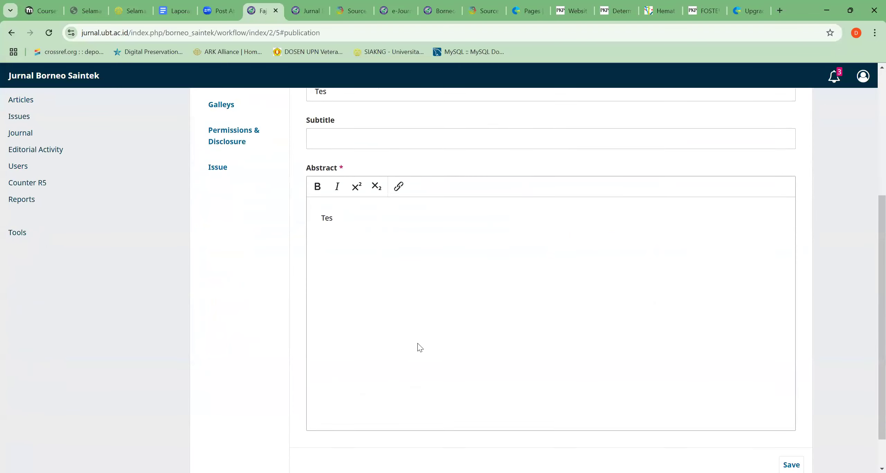
scroll(421, 340, up, 5)
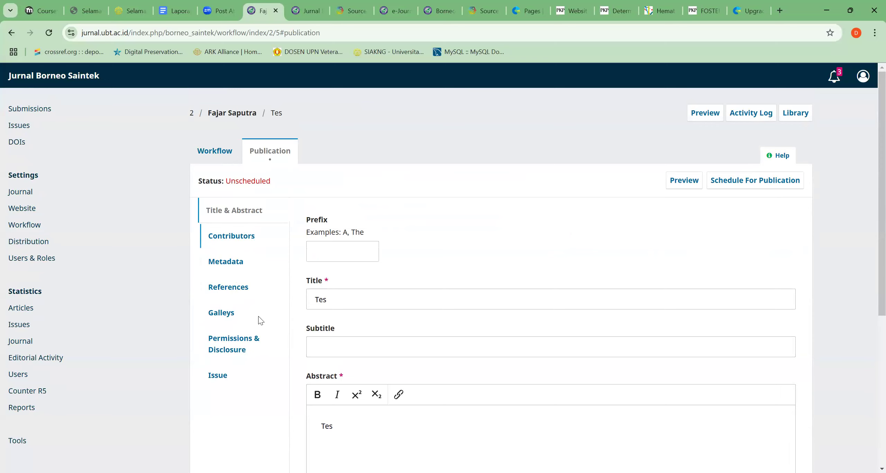
click(246, 289)
click(345, 264)
text(Tes)
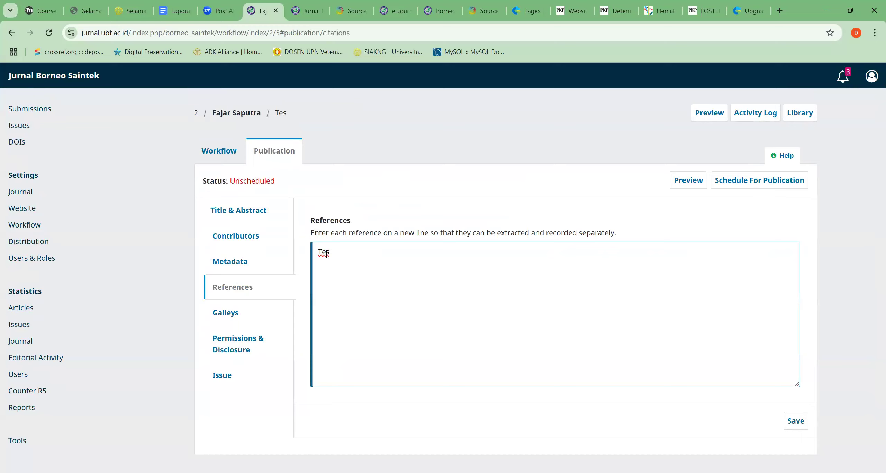
Copy the reference "Analysis of erythrocyte indices and reticulocyte hemoglobin equivalent in iron deficiency anemia" from the published Jurnal Profesi Medika article
click(616, 10)
scroll(322, 338, down, 15)
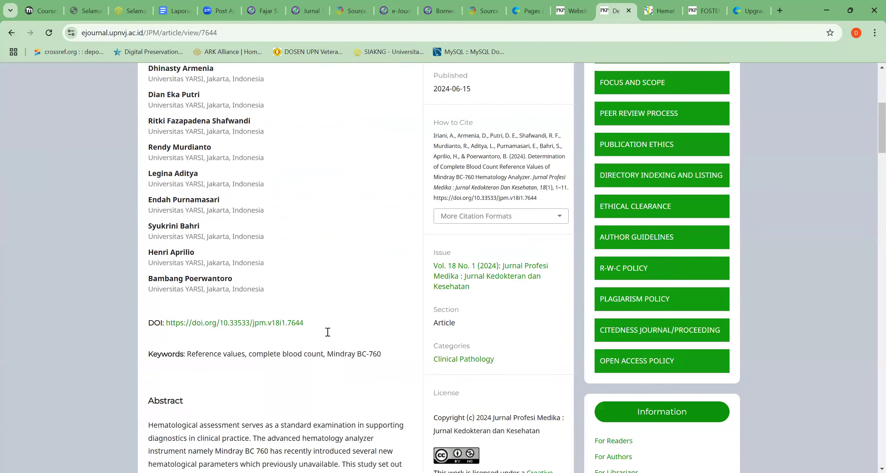
scroll(332, 335, down, 20)
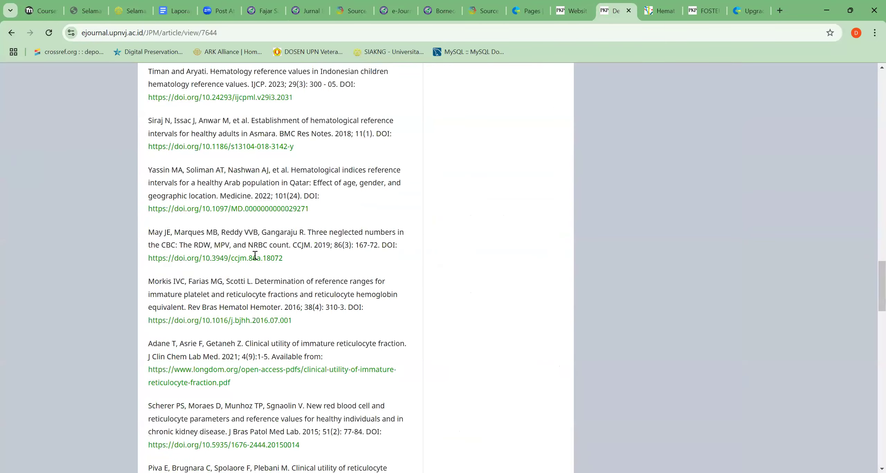
drag(207, 243, 312, 280)
click(513, 114)
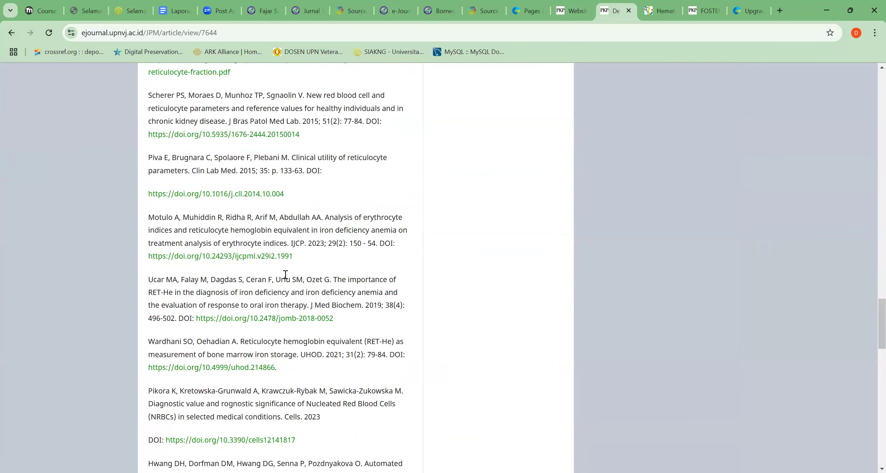
drag(149, 219, 402, 258)
key(ctrl+c)
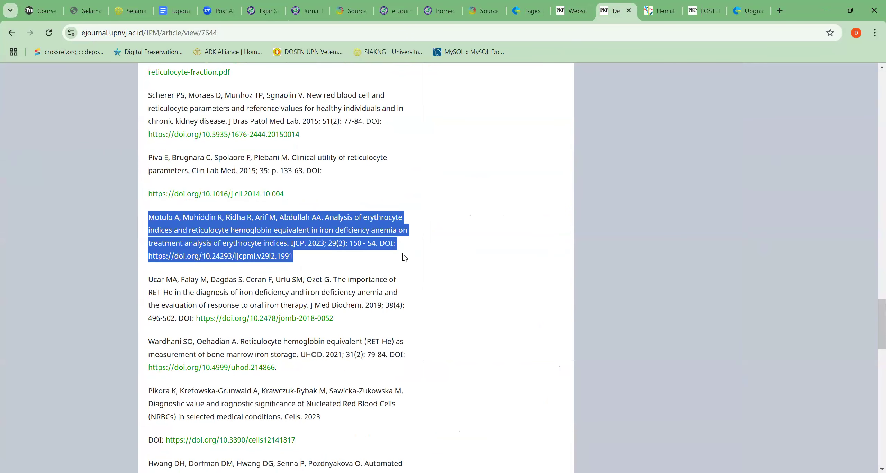
Return to the Tes submission and replace its references with the copied reference on reticulocyte hemoglobin equivalent in iron deficiency anemia
click(306, 10)
click(270, 11)
key(ctrl+a)
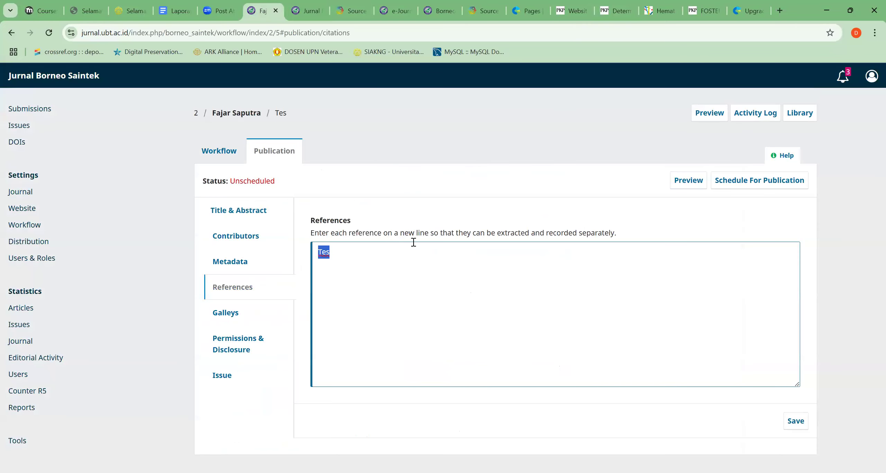
key(ctrl+v)
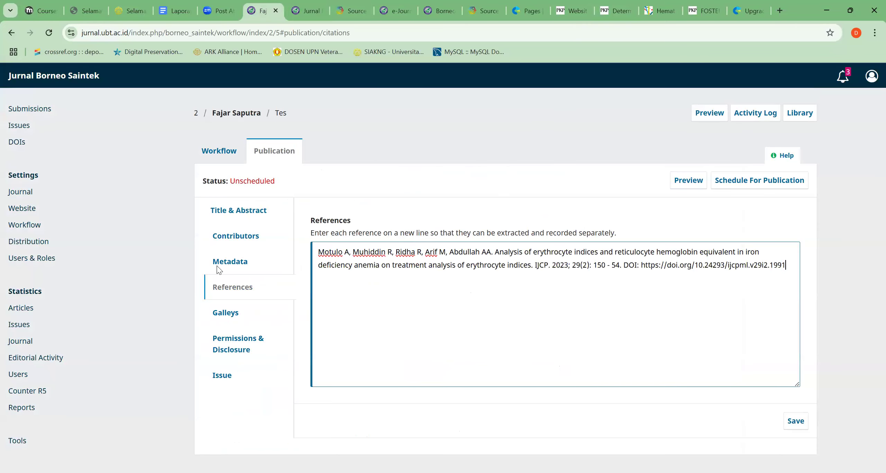
Add the keyword "Digital" to the submission's publication metadata
click(245, 263)
click(241, 237)
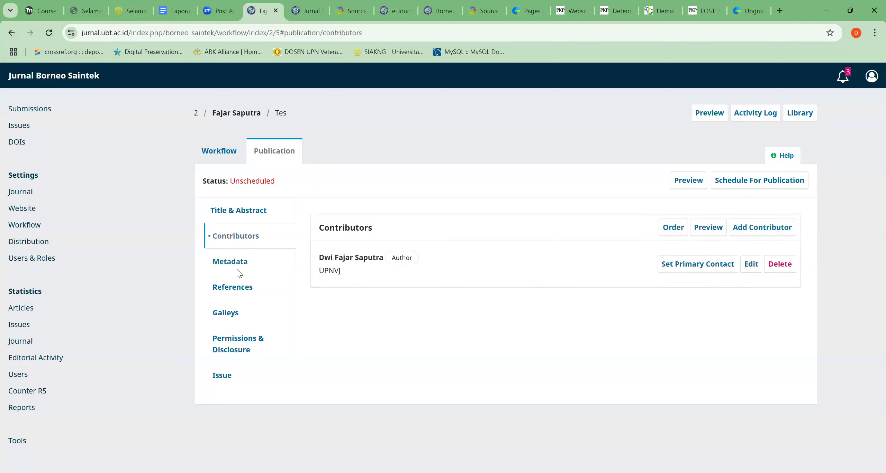
click(263, 260)
click(389, 239)
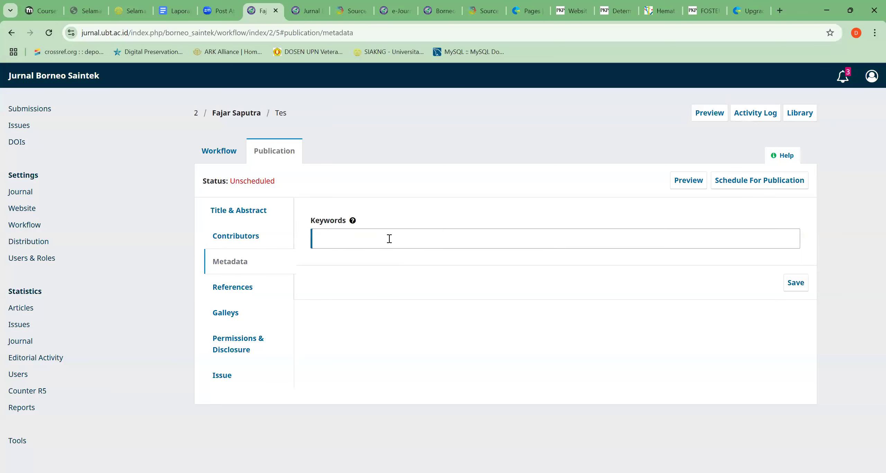
text(dogta)
key(BackSpace)
key(BackSpace)
key(BackSpace)
key(BackSpace)
key(BackSpace)
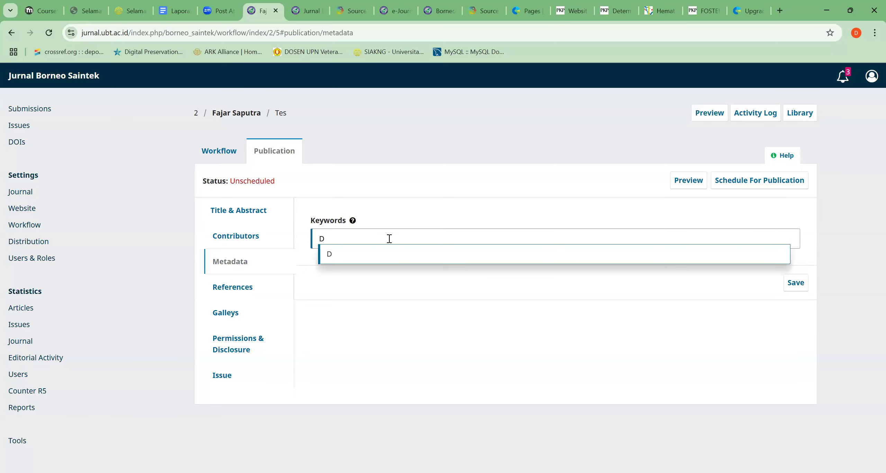
text(Digital)
key(Return)
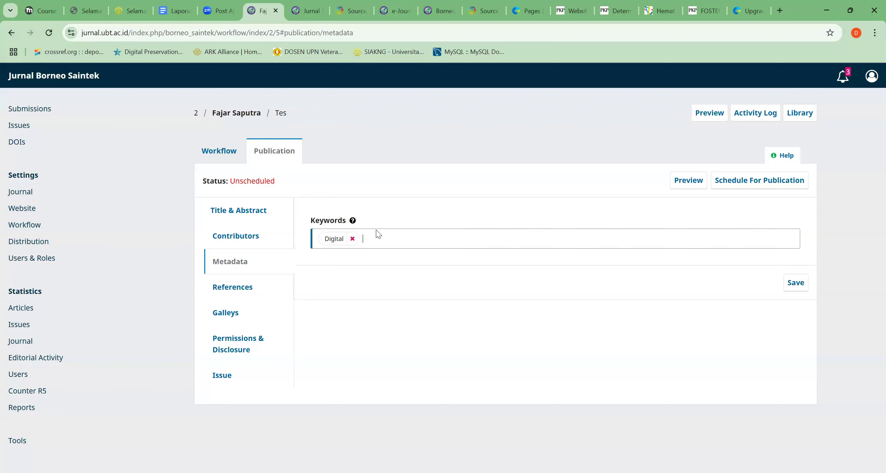
Look over the remaining publication sections and save the submission's title and abstract
click(244, 245)
click(239, 288)
click(239, 314)
click(234, 344)
click(230, 369)
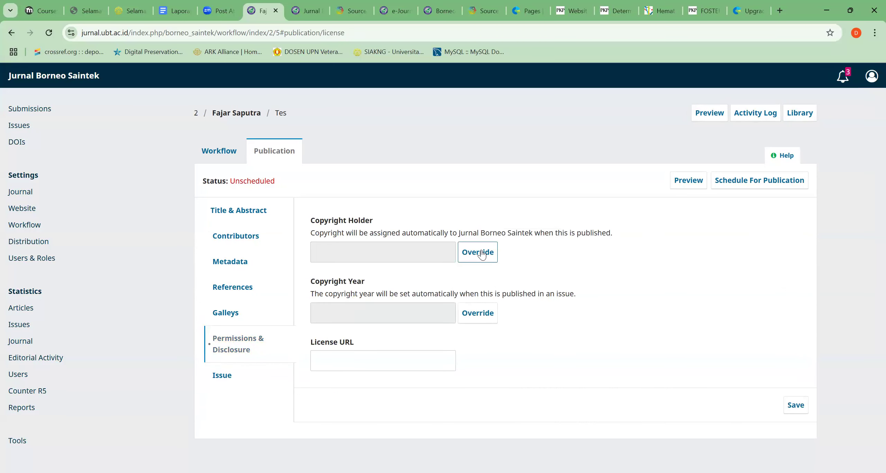
click(256, 206)
scroll(401, 267, down, 5)
scroll(450, 267, up, 5)
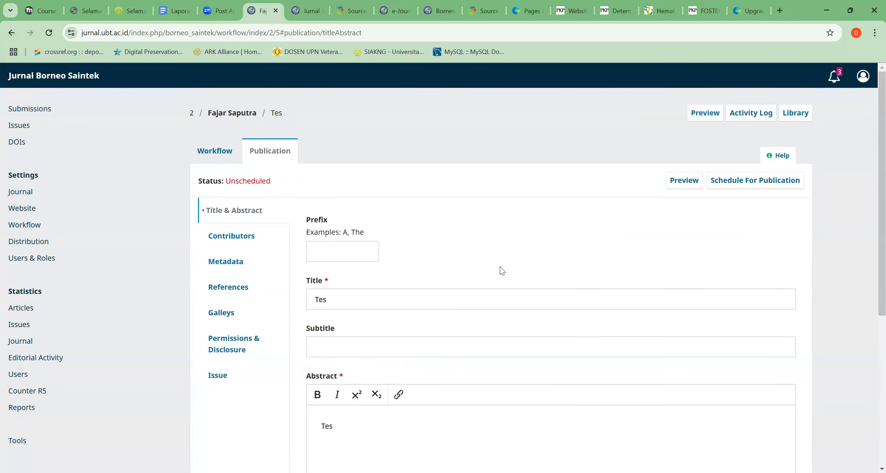
scroll(533, 280, down, 5)
scroll(569, 290, down, 2)
click(791, 423)
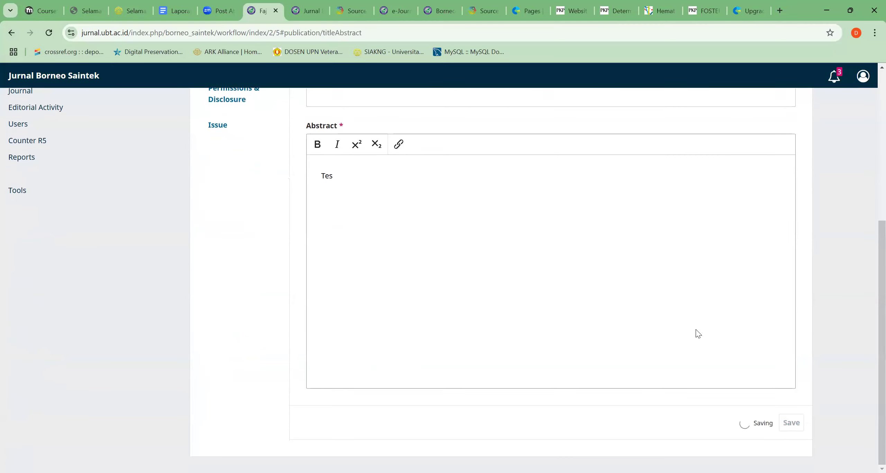
scroll(699, 329, up, 8)
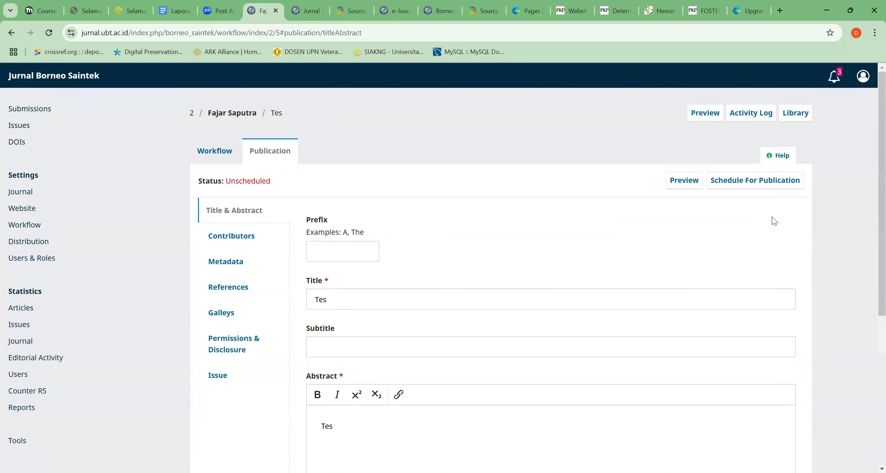
click(761, 186)
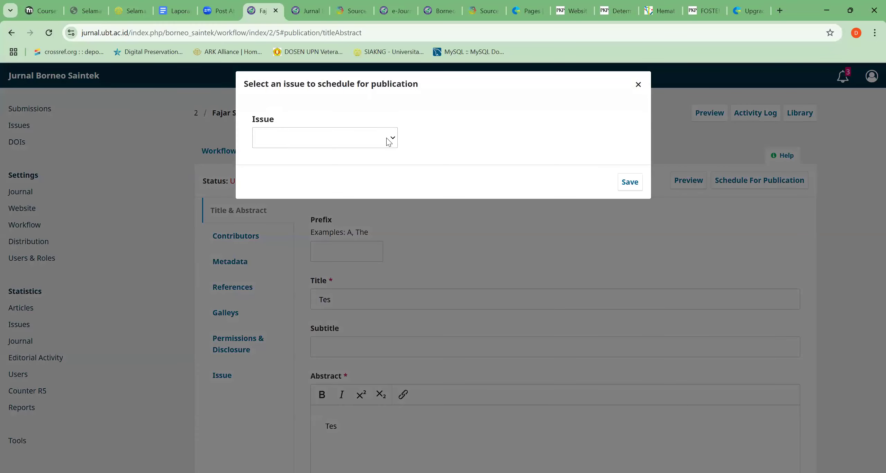
click(386, 138)
click(633, 83)
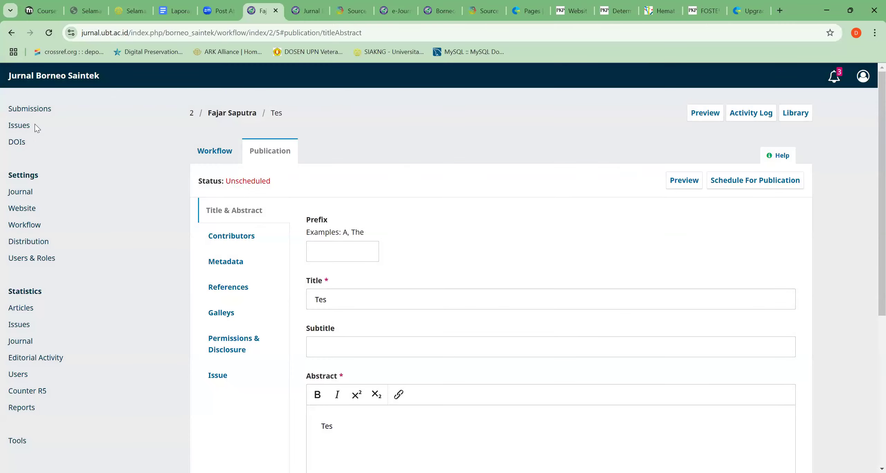
Open the journal's issue management page in a separate browser tab
right_click(34, 125)
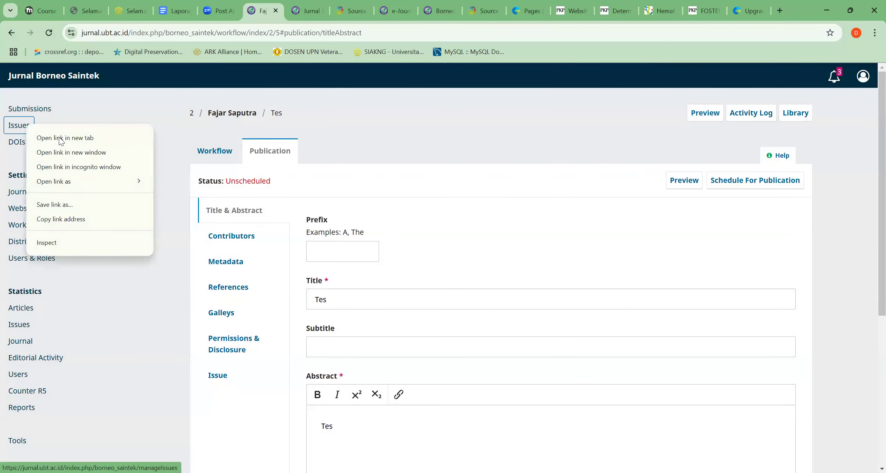
click(96, 135)
click(291, 8)
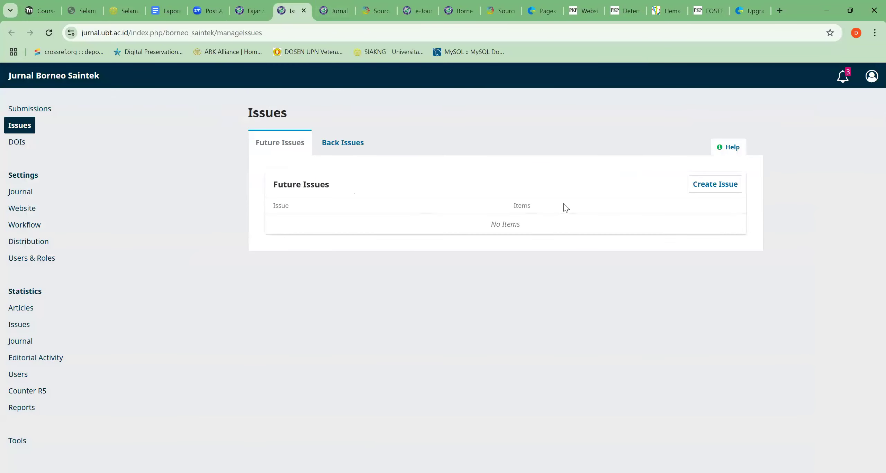
Start a new future issue with volume 8, number 1 and year 2024
click(705, 189)
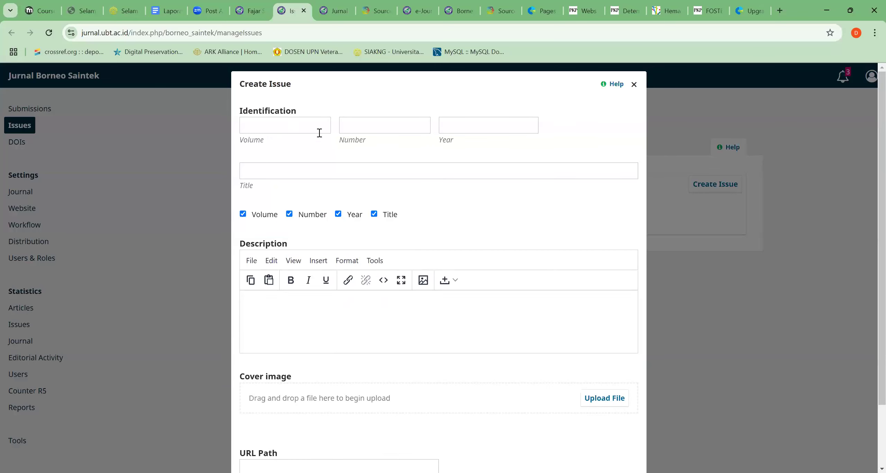
click(273, 127)
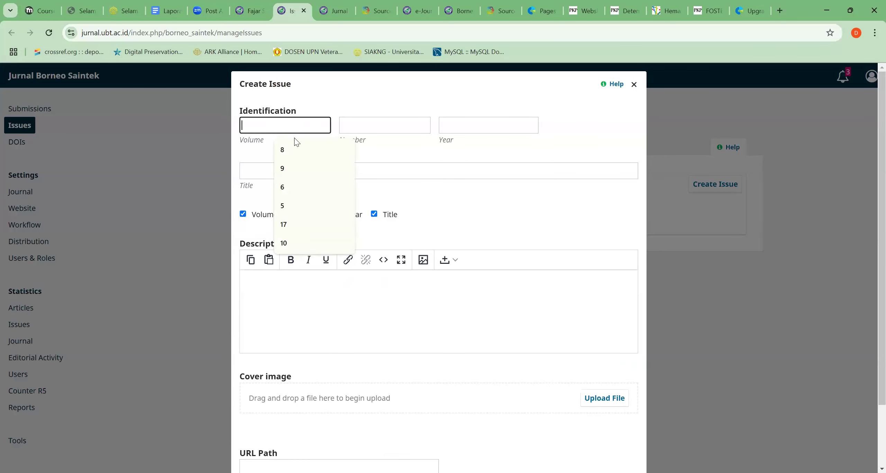
click(303, 151)
click(378, 125)
click(403, 146)
click(469, 125)
key(Down)
key(Down)
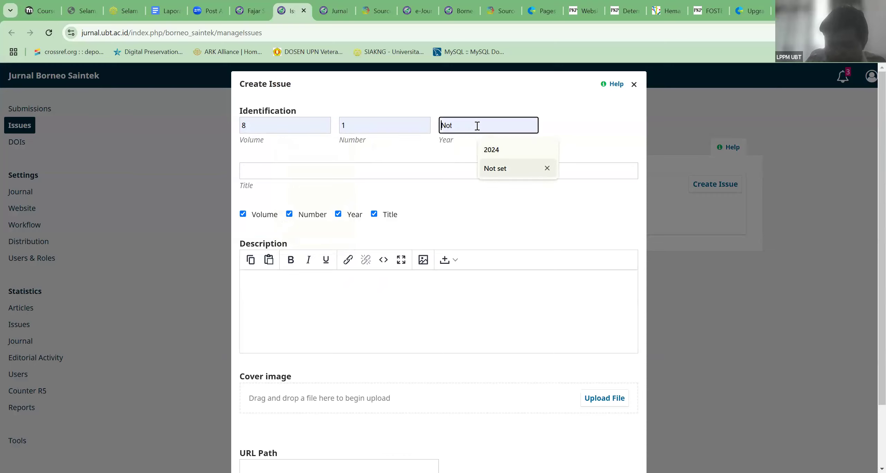
click(498, 151)
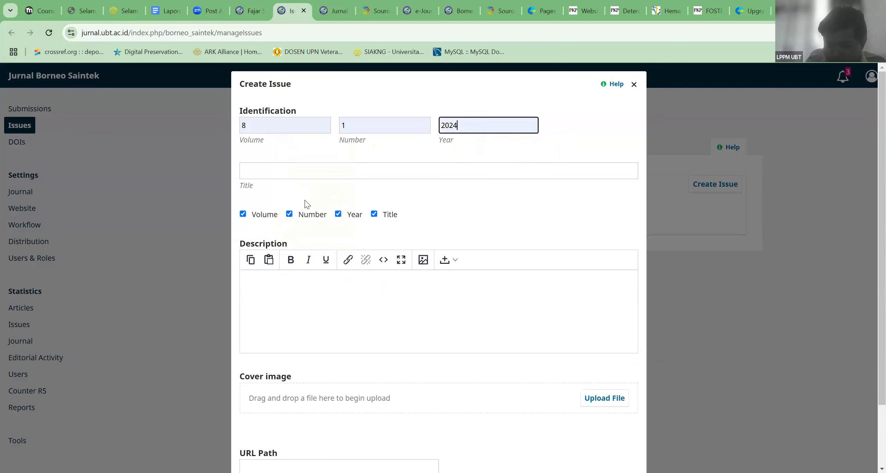
Exclude the title from the new issue's identification and save the issue
click(374, 214)
scroll(393, 277, down, 2)
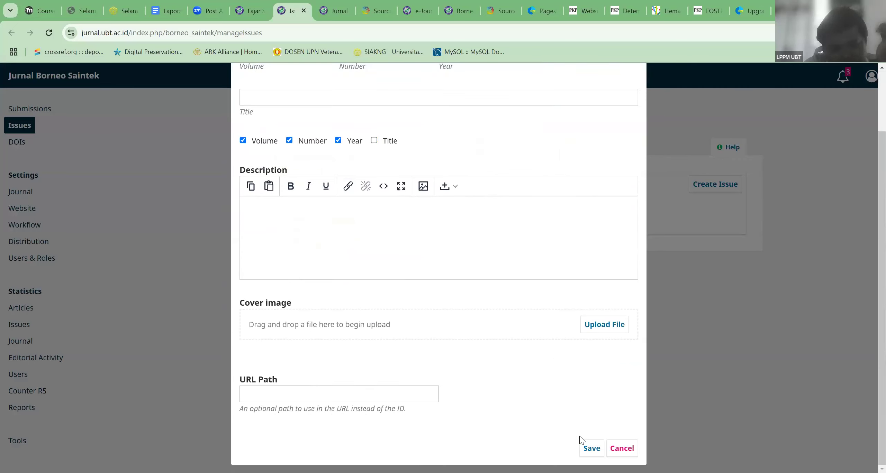
click(592, 449)
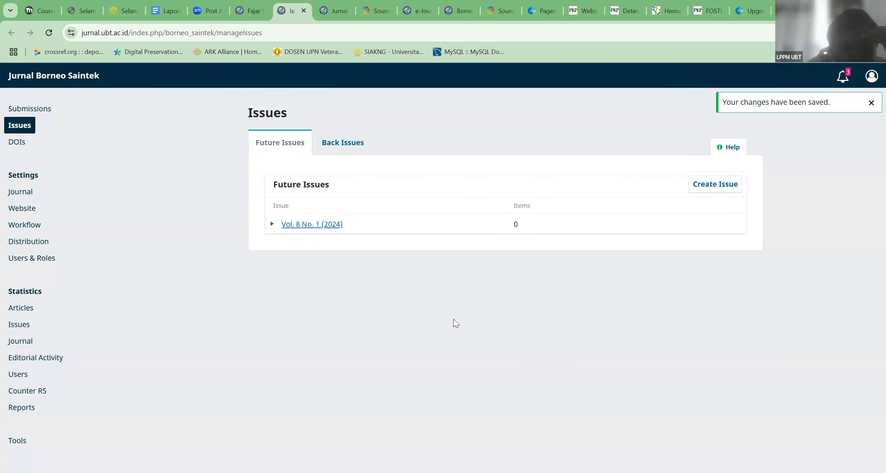
Schedule the Tes submission for publication in Vol. 8 No. 1 (2024)
click(249, 11)
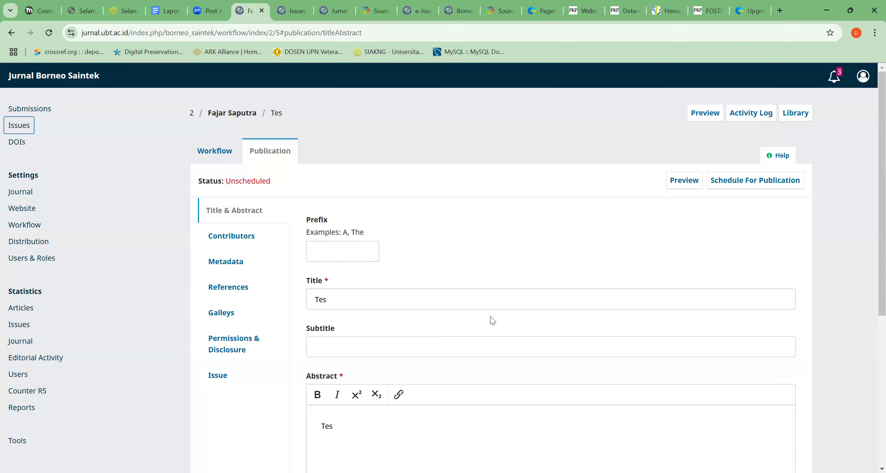
scroll(493, 321, down, 6)
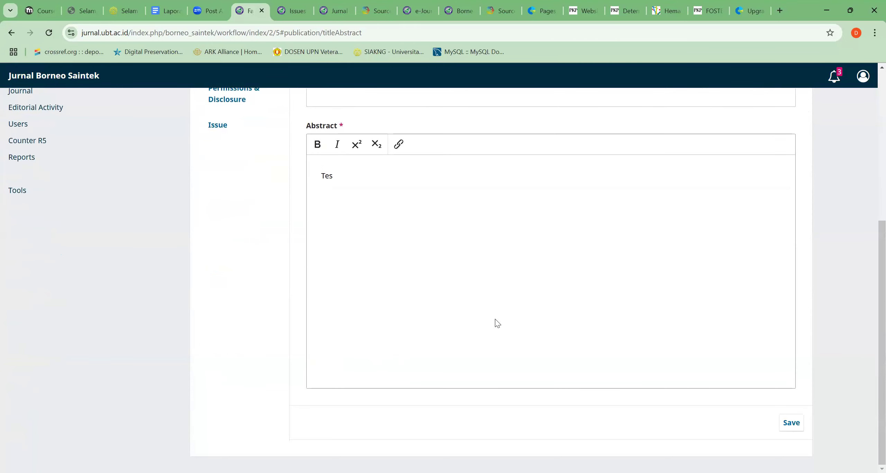
scroll(497, 324, up, 6)
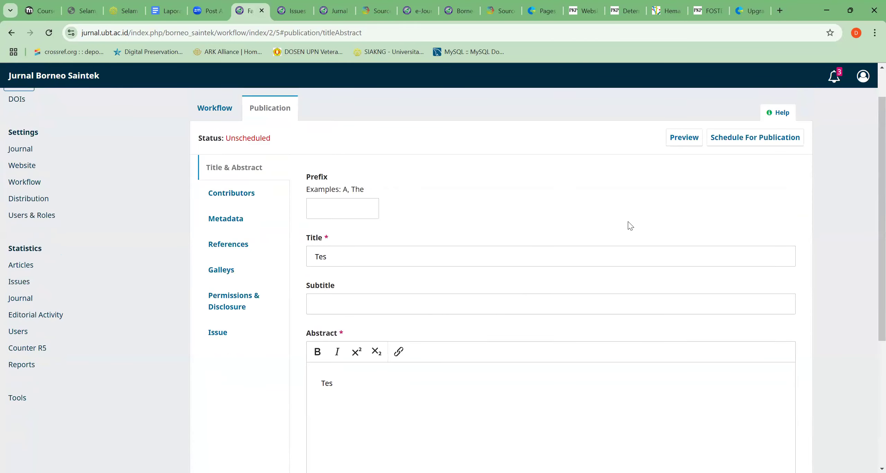
click(735, 145)
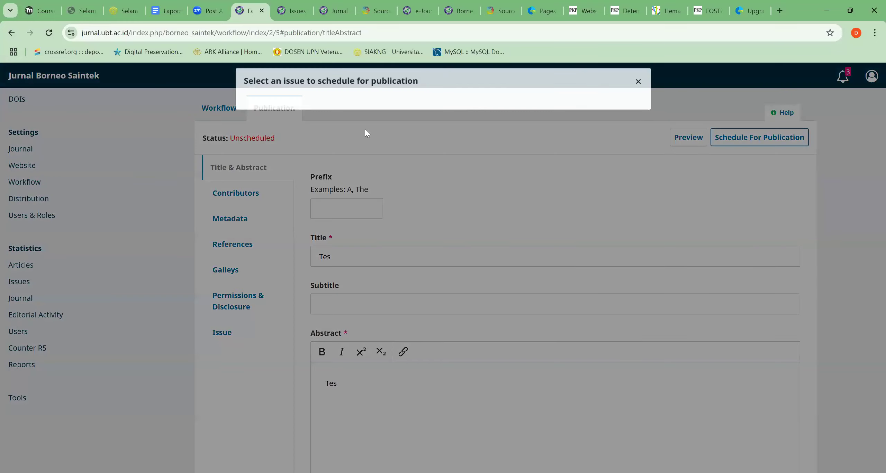
click(367, 135)
click(358, 183)
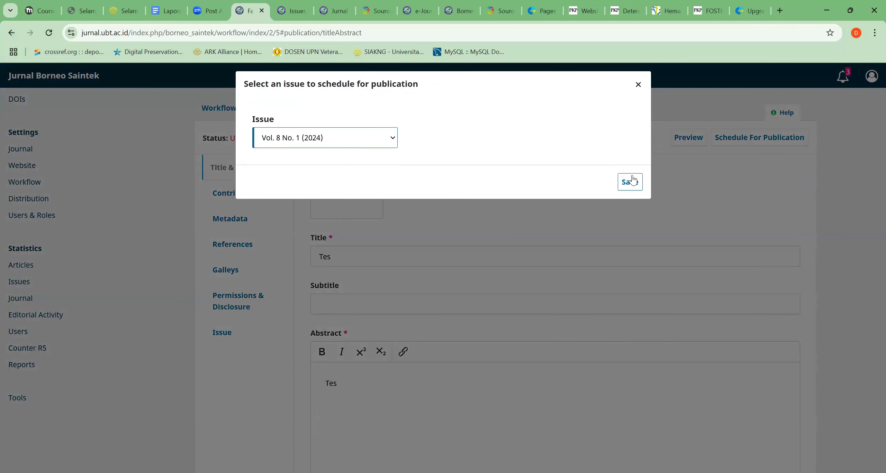
click(630, 182)
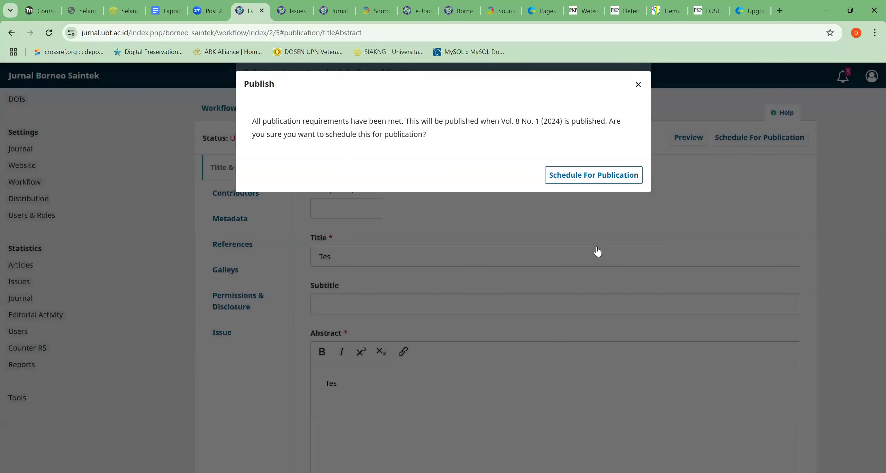
click(594, 176)
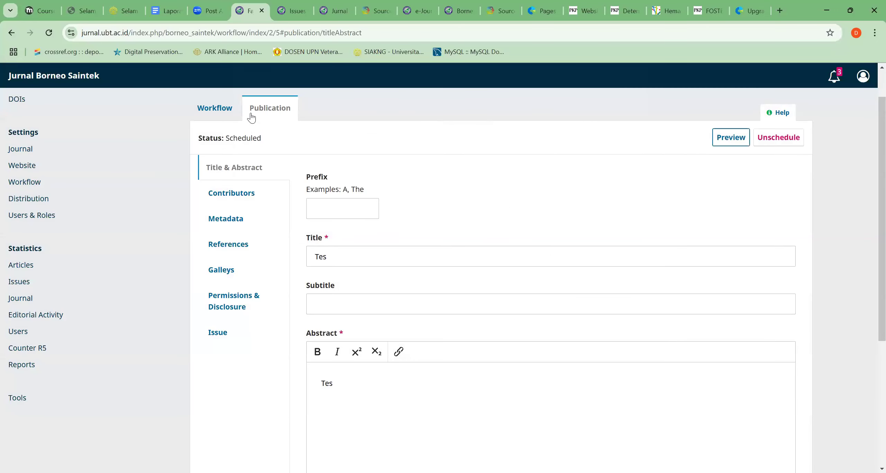
Refresh the future issues and publish Vol. 8 No. 1 (2024) without emailing the registered users
key(ctrl+Tab)
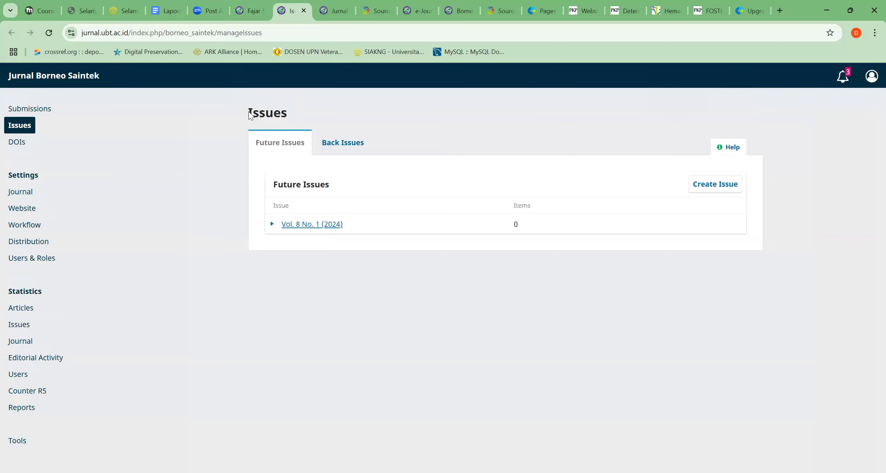
key(F5)
click(273, 224)
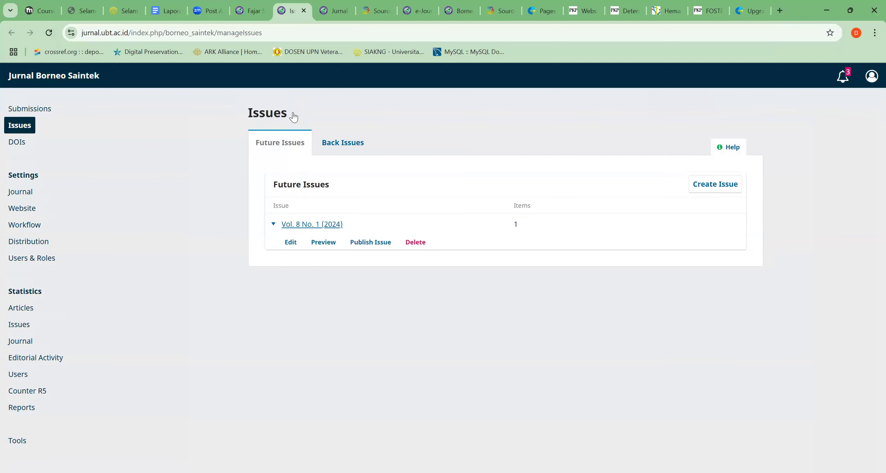
click(371, 243)
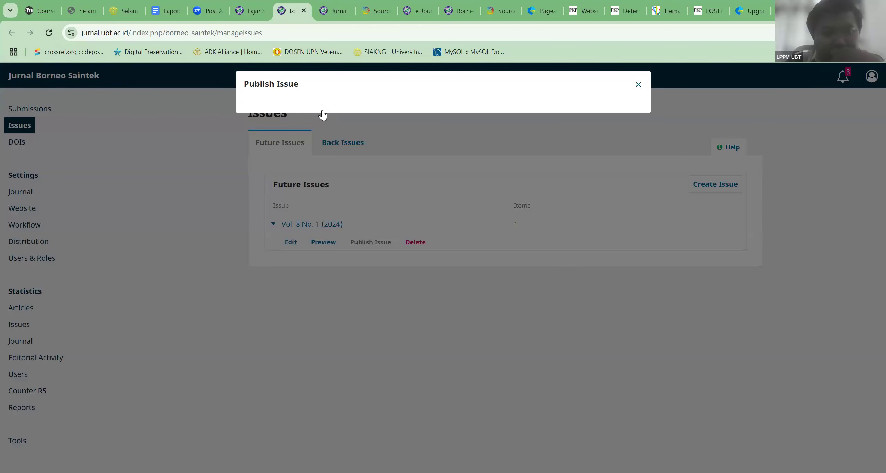
click(638, 84)
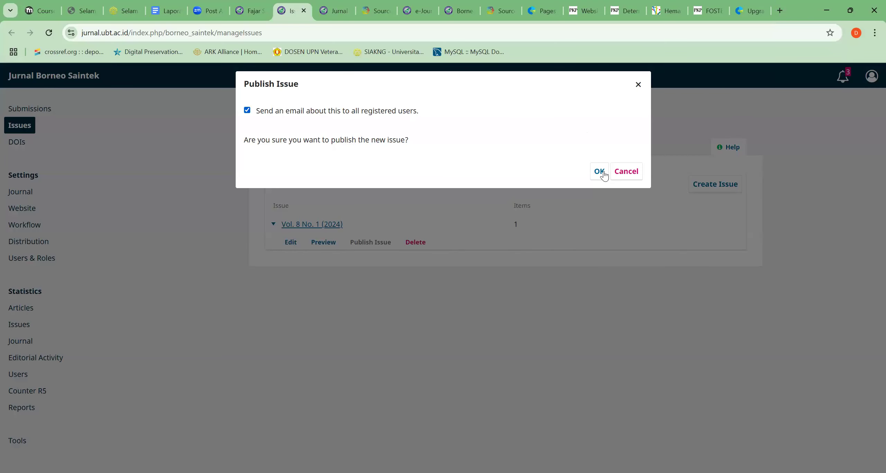
click(246, 112)
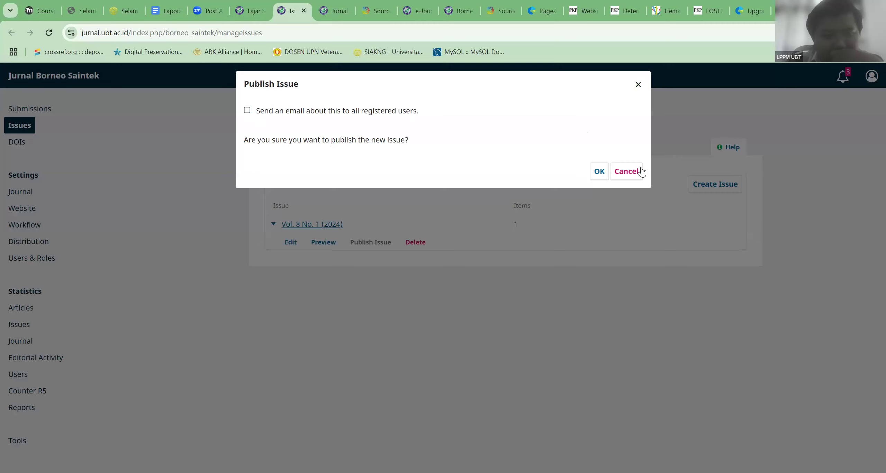
click(599, 172)
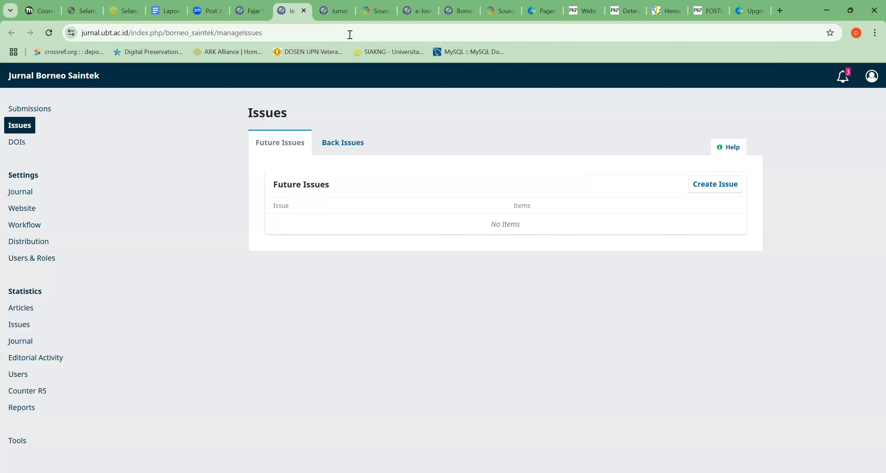
Open the Tes article from the current issue on the public journal homepage and check its page for the references
key(ctrl+Tab)
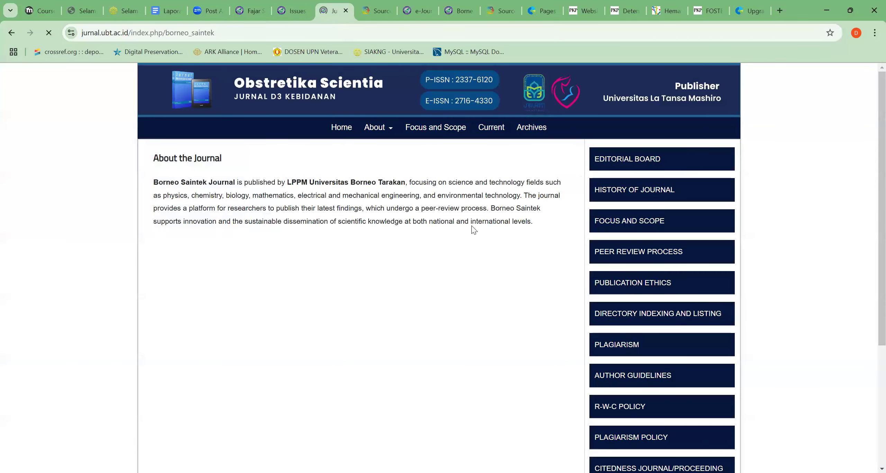
scroll(470, 228, down, 3)
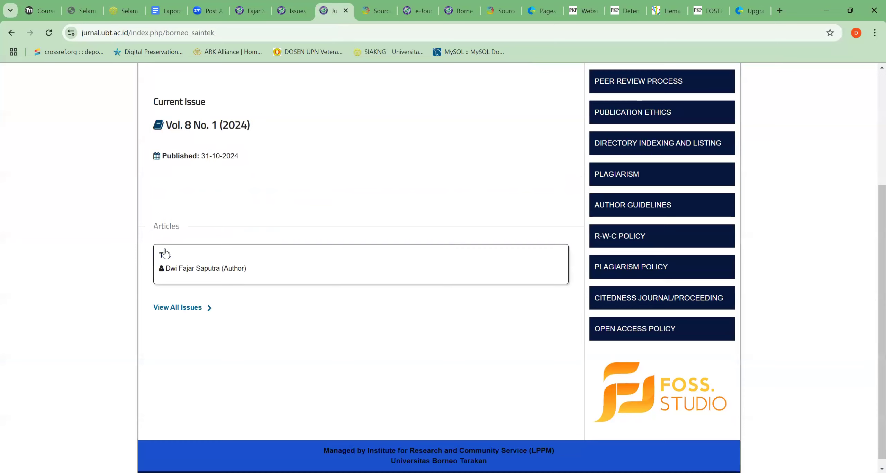
scroll(162, 253, down, 1)
click(164, 250)
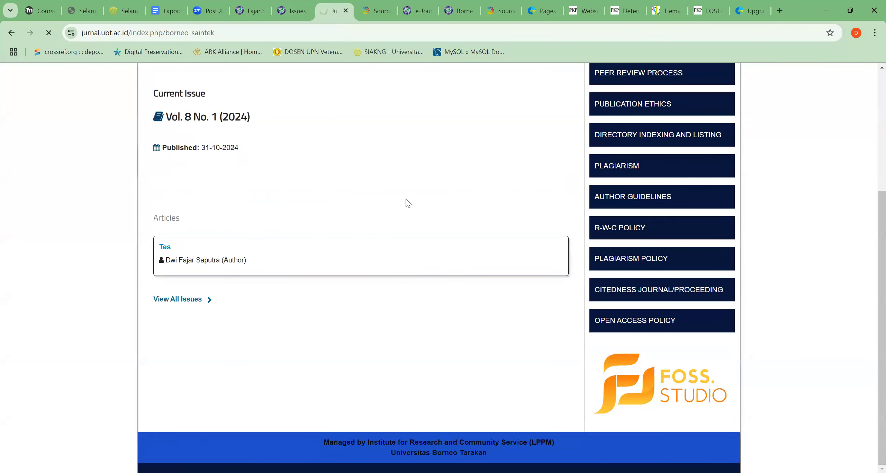
scroll(409, 203, down, 4)
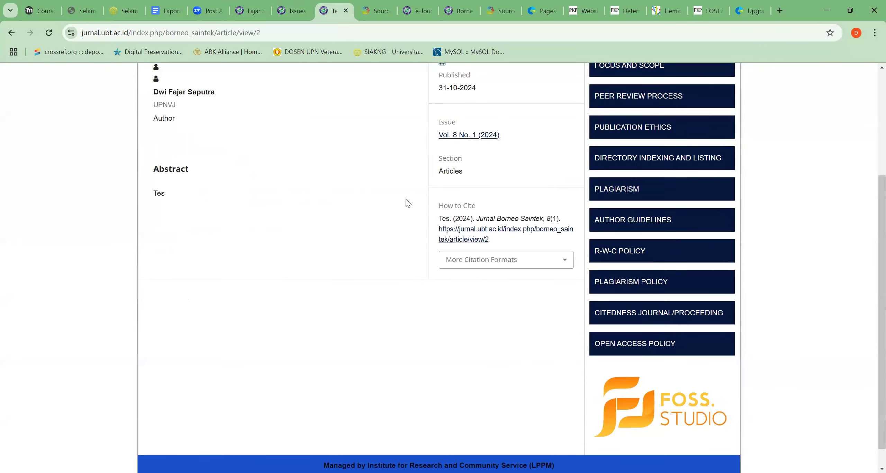
scroll(408, 203, up, 4)
scroll(408, 203, down, 5)
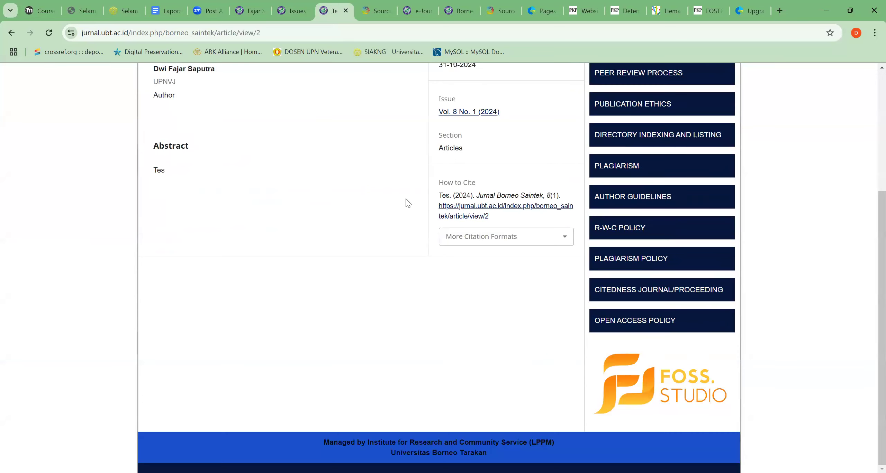
scroll(408, 203, up, 5)
scroll(408, 204, down, 3)
scroll(409, 203, up, 3)
scroll(408, 203, down, 3)
Return to the journal's management page and review the installed plugins in the website settings
click(298, 5)
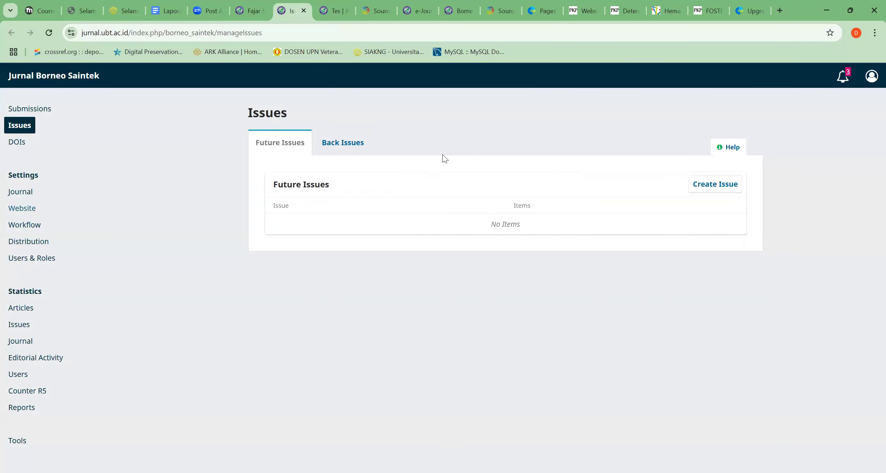
click(364, 145)
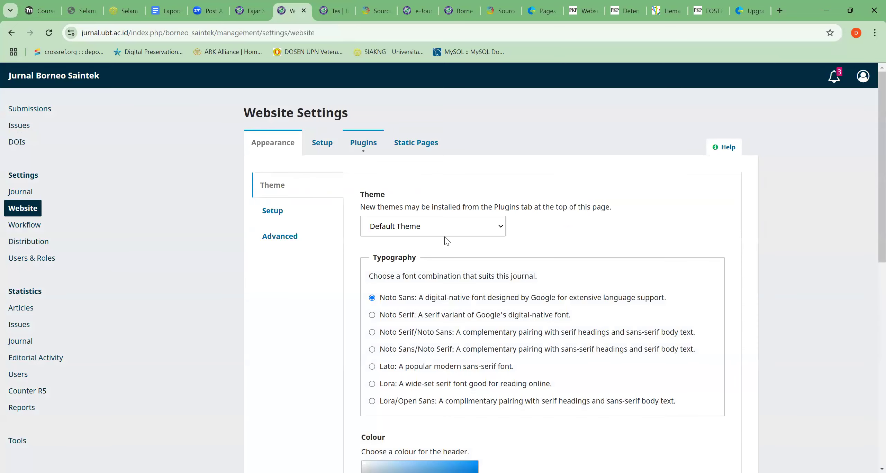
scroll(444, 241, down, 5)
scroll(444, 240, down, 5)
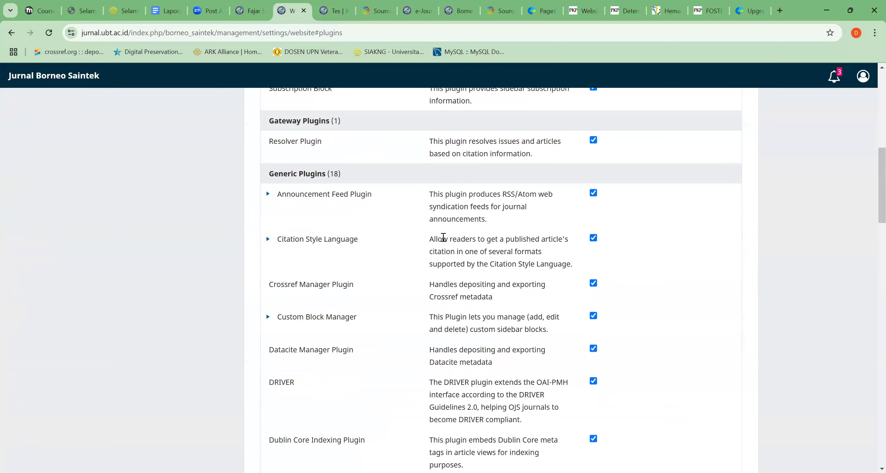
scroll(443, 238, up, 10)
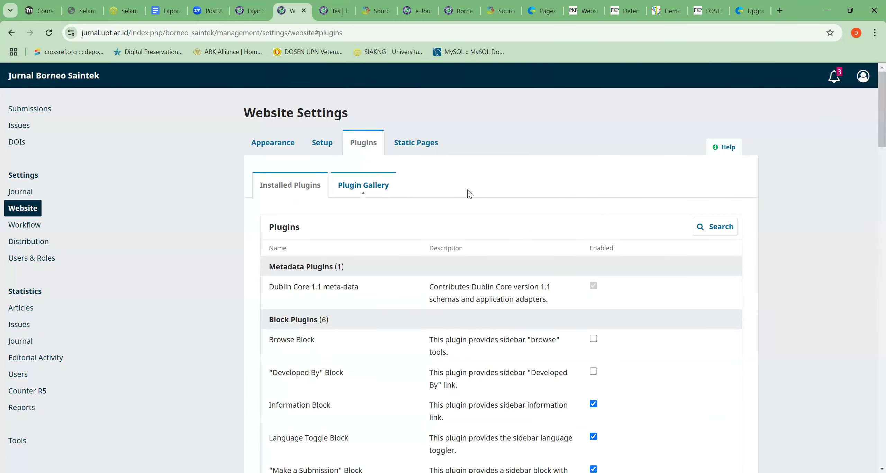
Browse the plugin gallery for a citations plugin and open the details of the Scopus/Crossref Citations Plugin
scroll(468, 190, down, 3)
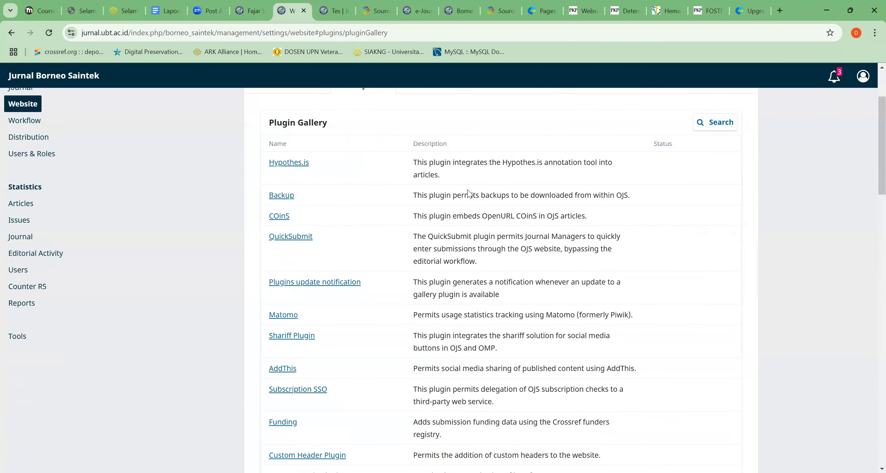
scroll(467, 190, down, 3)
scroll(468, 190, down, 3)
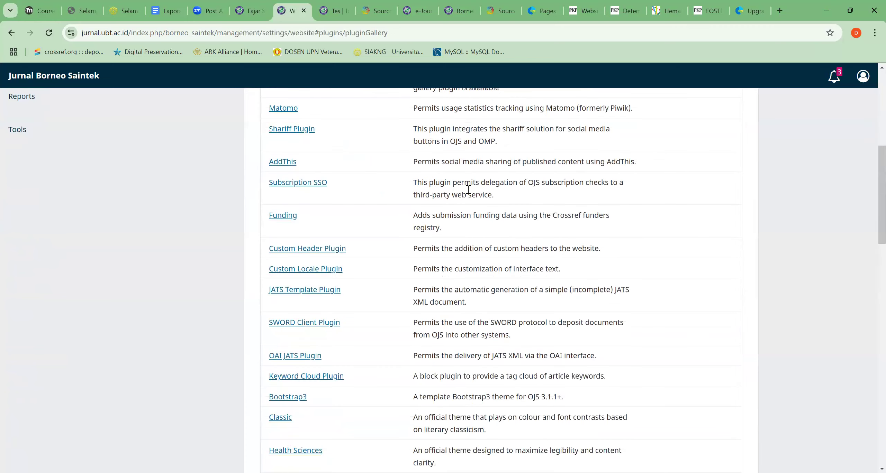
scroll(467, 190, down, 6)
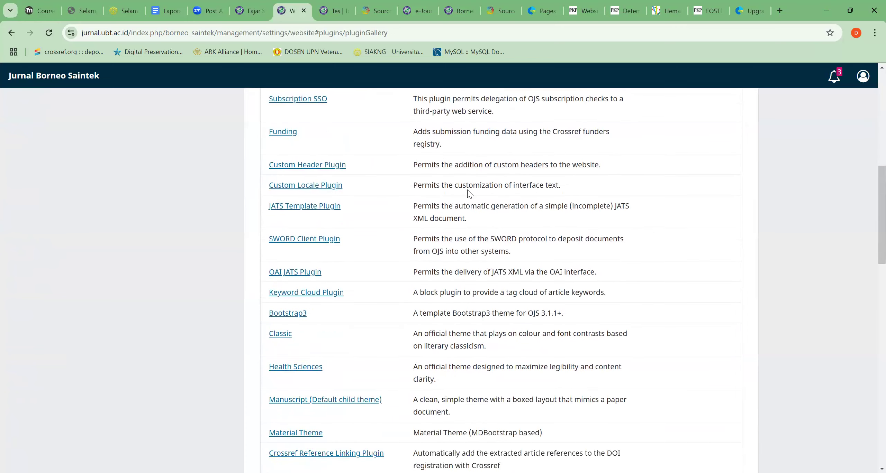
scroll(468, 192, down, 2)
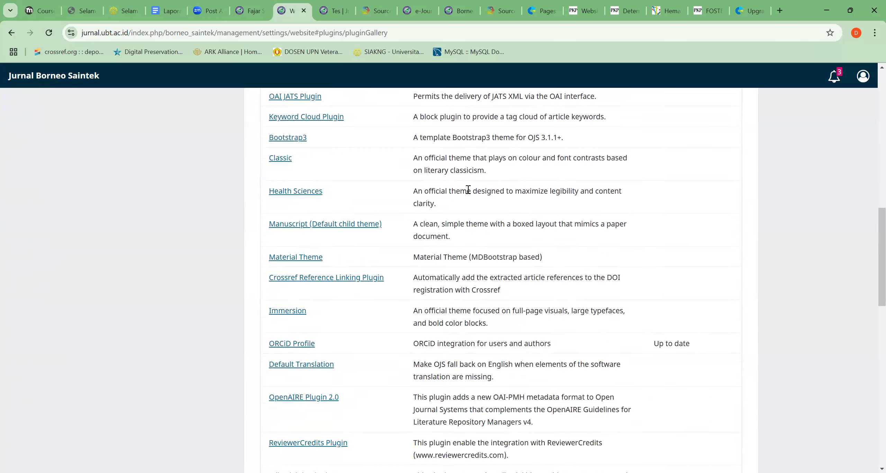
scroll(468, 190, down, 3)
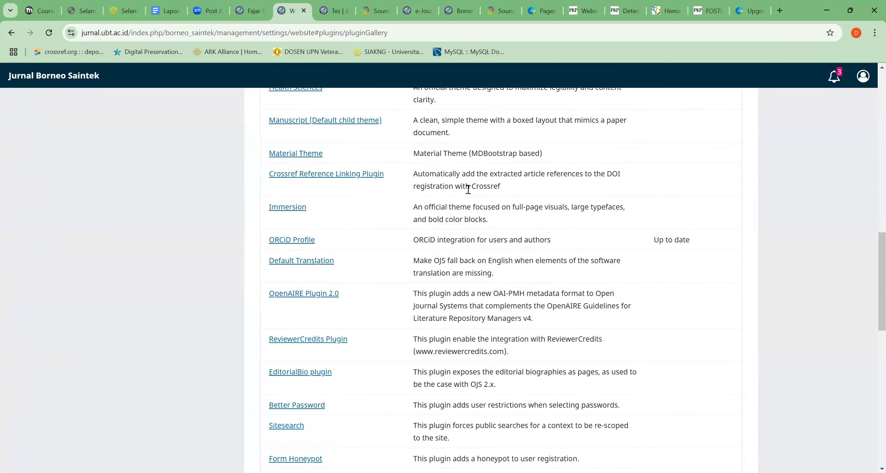
scroll(468, 190, down, 2)
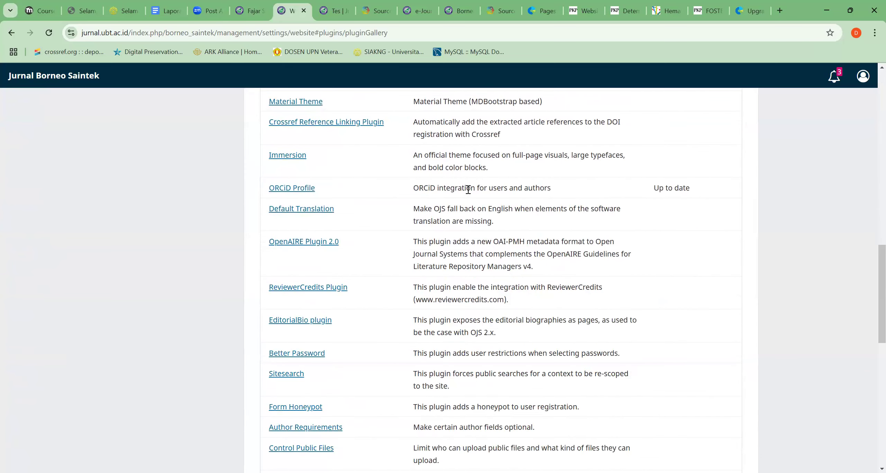
scroll(468, 190, down, 3)
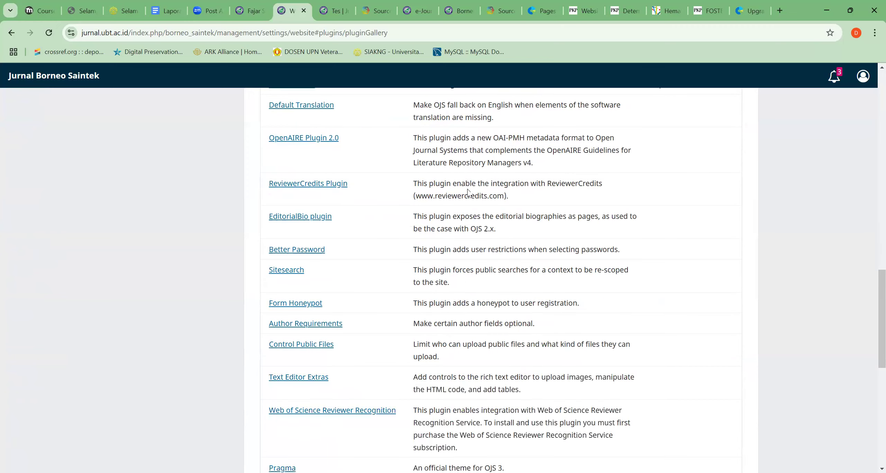
scroll(468, 192, down, 3)
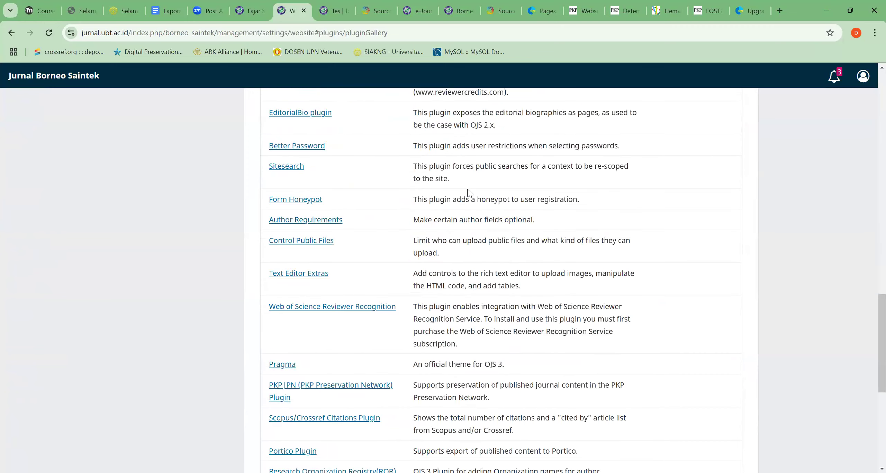
scroll(470, 193, down, 2)
scroll(468, 190, down, 3)
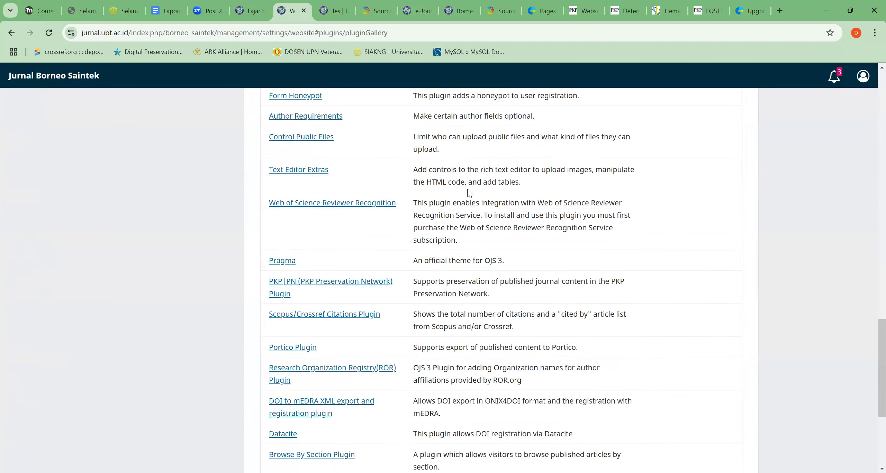
scroll(469, 191, down, 3)
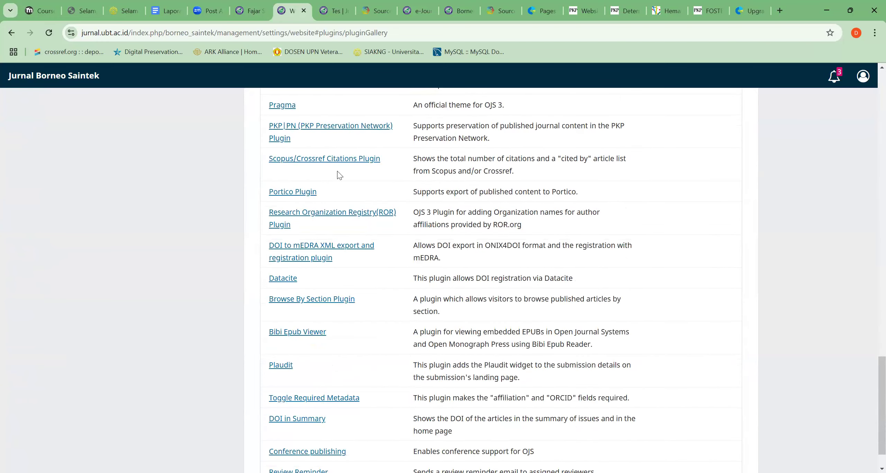
click(335, 167)
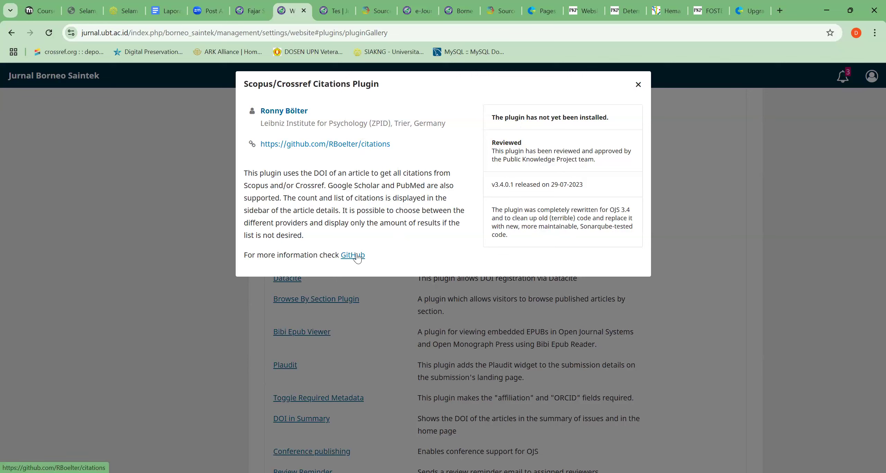
View the Scopus/Crossref Citations Plugin's GitHub repository in a separate tab and return to the plugin details
right_click(356, 147)
click(381, 157)
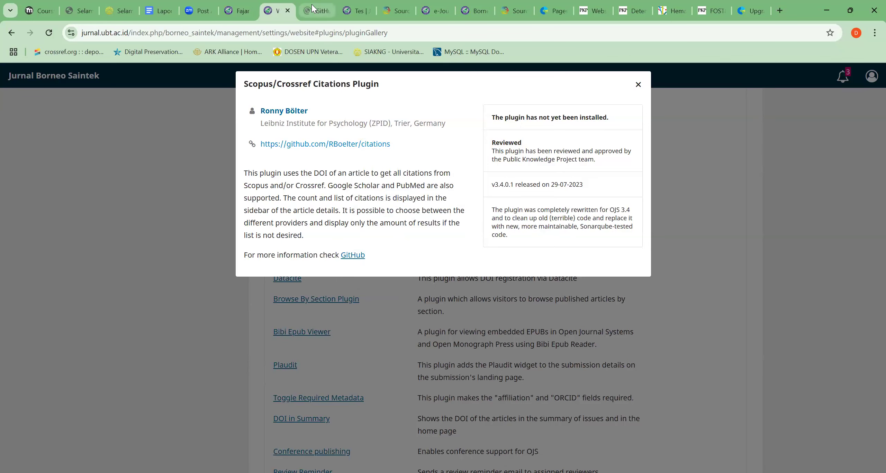
click(315, 11)
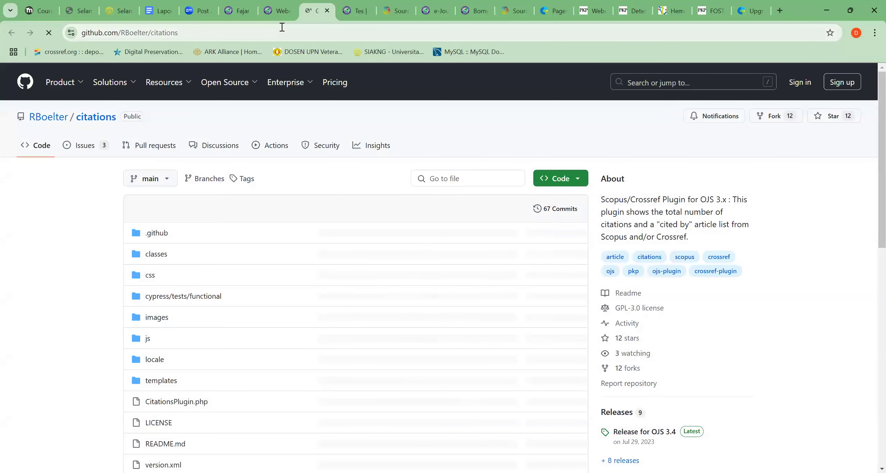
click(281, 29)
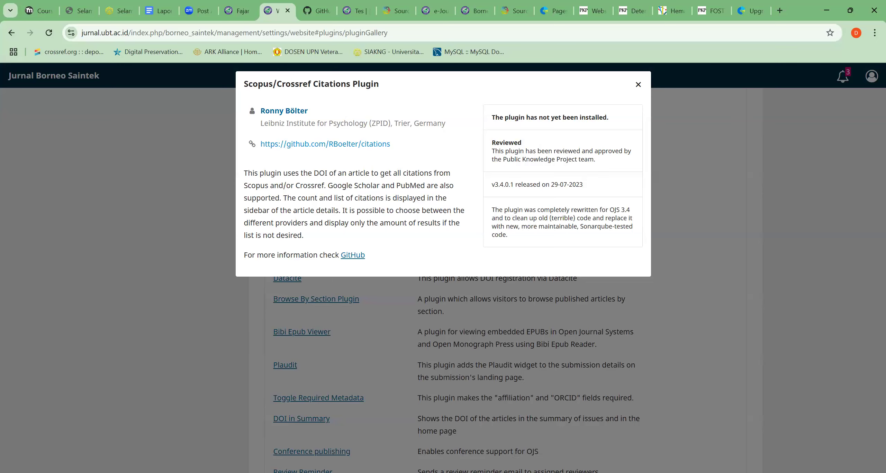
Review the installed plugins in the website settings of the Journal of Information Science in Technology
click(588, 10)
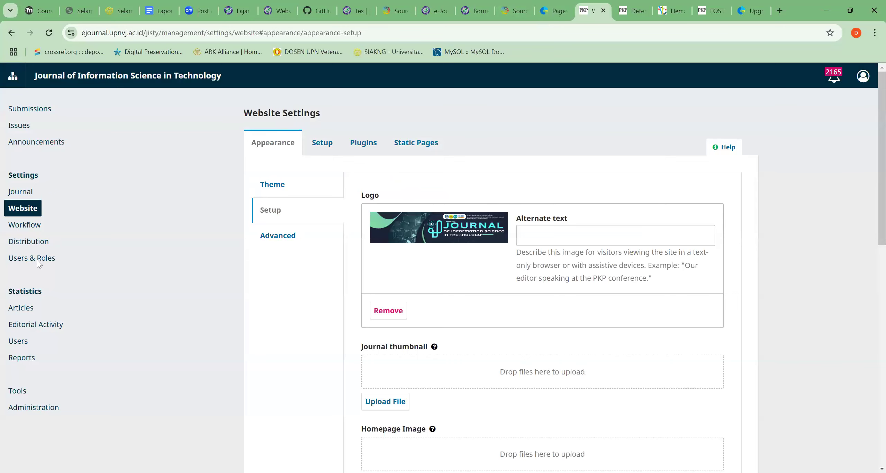
click(358, 144)
scroll(341, 283, down, 8)
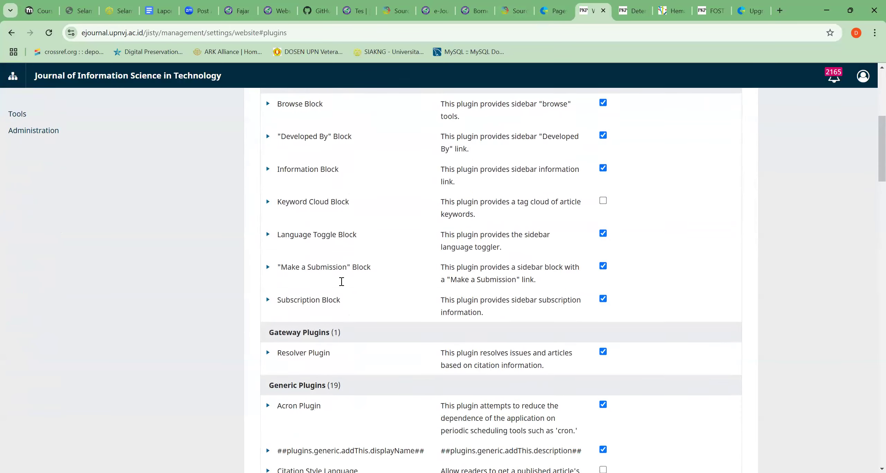
scroll(341, 284, down, 10)
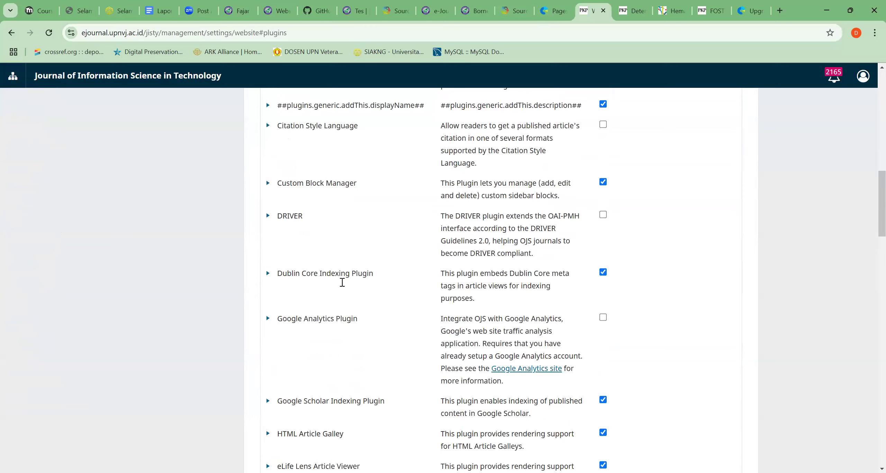
scroll(342, 283, down, 10)
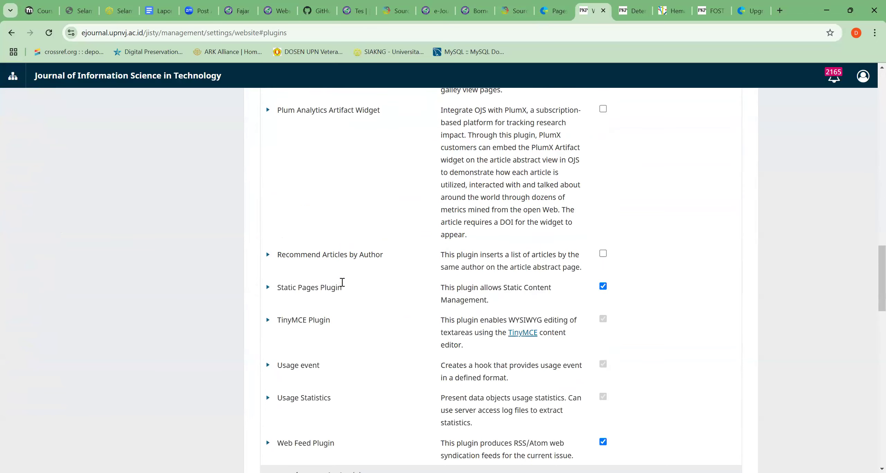
scroll(342, 284, down, 4)
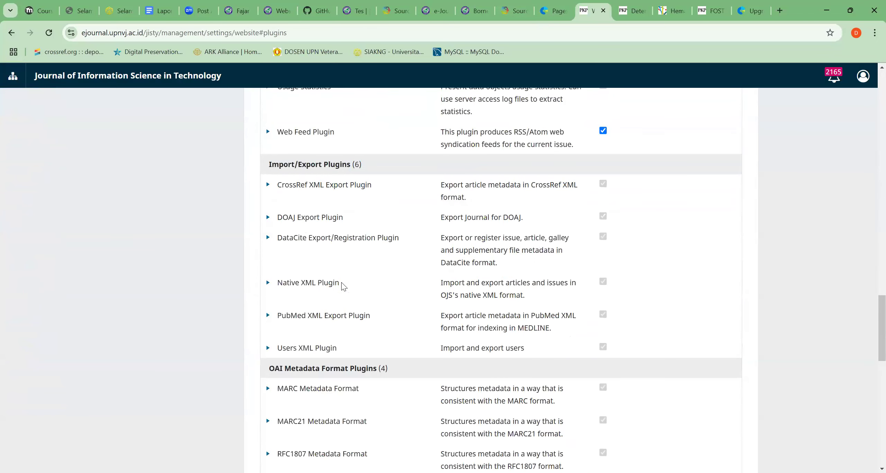
scroll(342, 286, up, 5)
scroll(342, 286, down, 14)
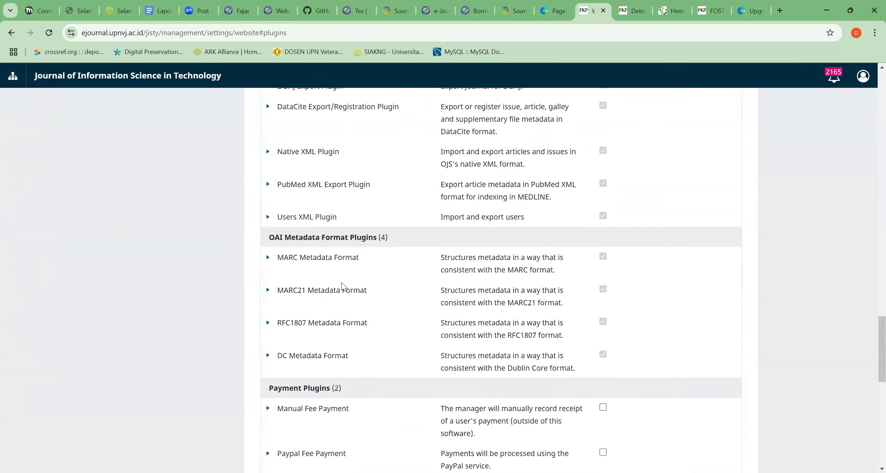
scroll(343, 287, down, 5)
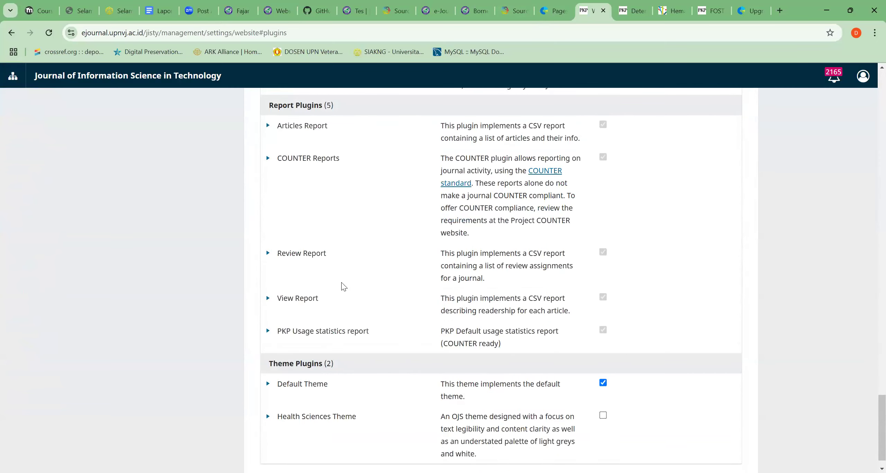
scroll(343, 287, up, 7)
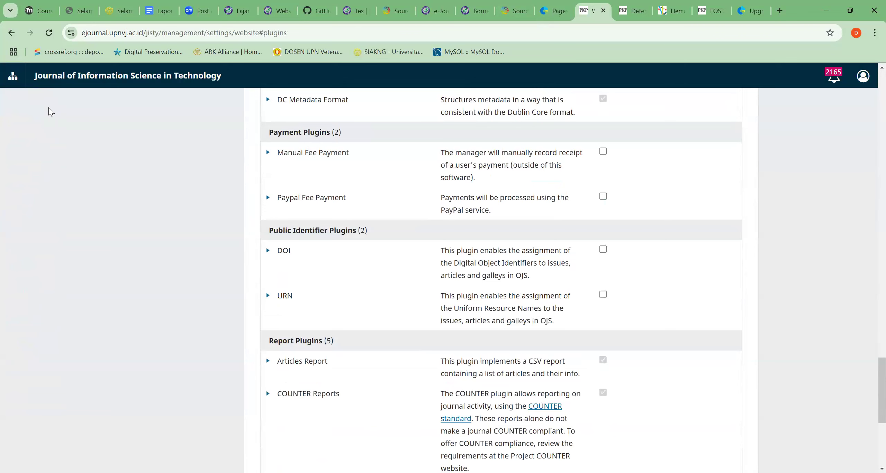
Switch to Jurnal Profesi Medika and view the installed plugins in its website settings
click(13, 75)
click(88, 182)
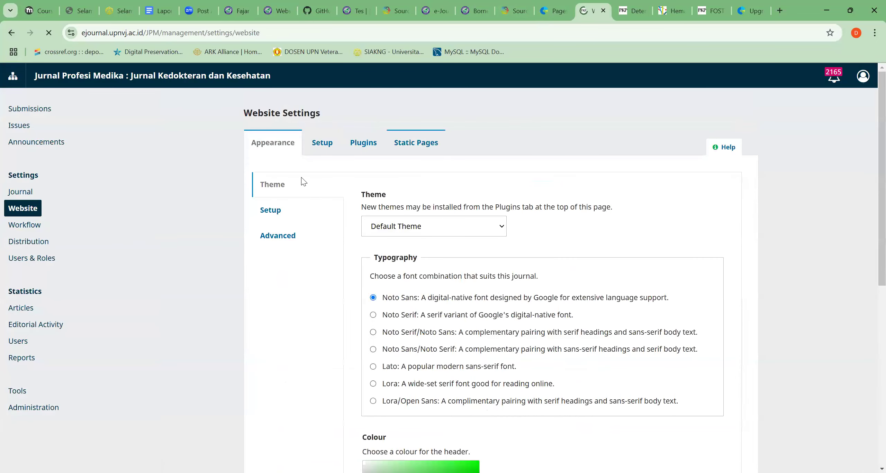
click(361, 152)
scroll(331, 278, down, 1)
scroll(330, 279, down, 4)
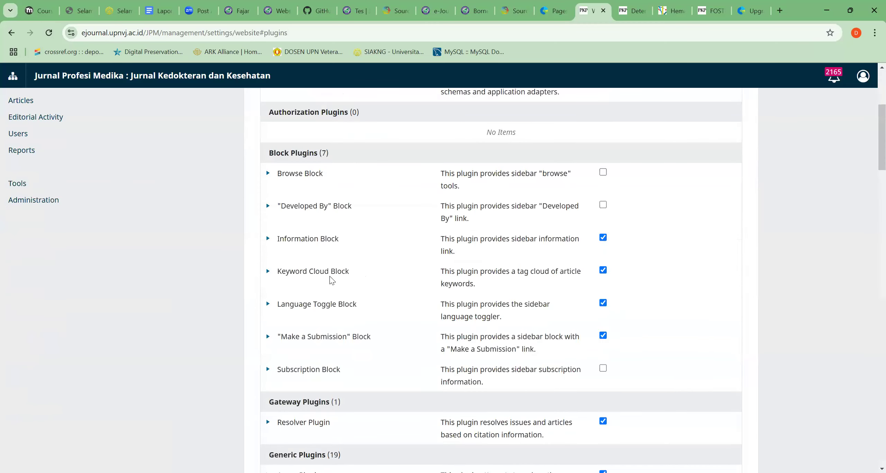
Search the Jurnal Profesi Medika plugins page for "scop", clear the search term and look further through the list
key(ctrl+f)
text(scop)
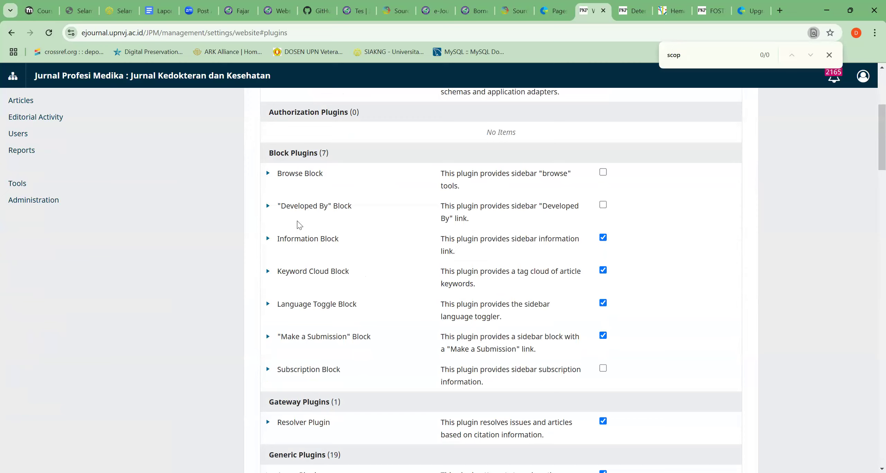
key(ctrl+a)
key(BackSpace)
scroll(444, 309, down, 4)
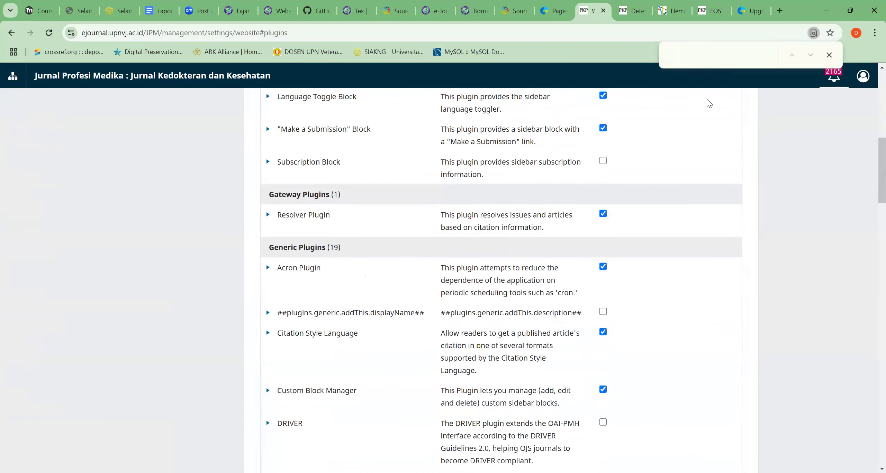
Look through the full list of installed plugins for Jurnal Profesi Medika
key(Escape)
scroll(434, 315, down, 5)
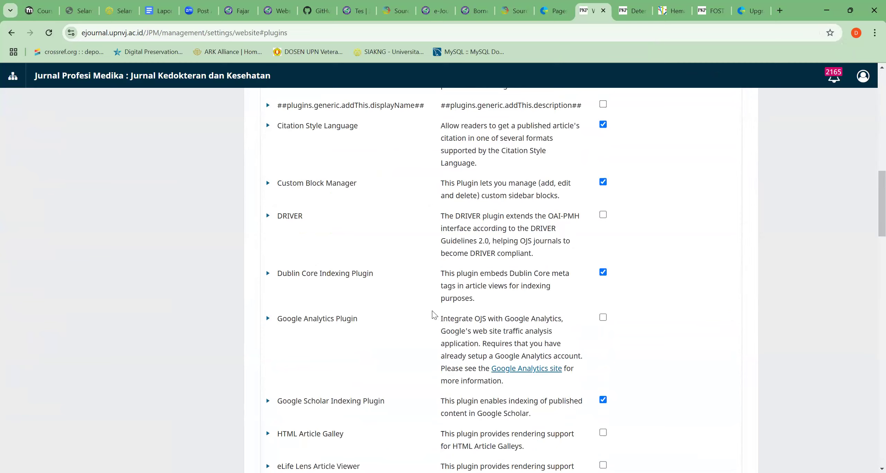
scroll(433, 315, down, 10)
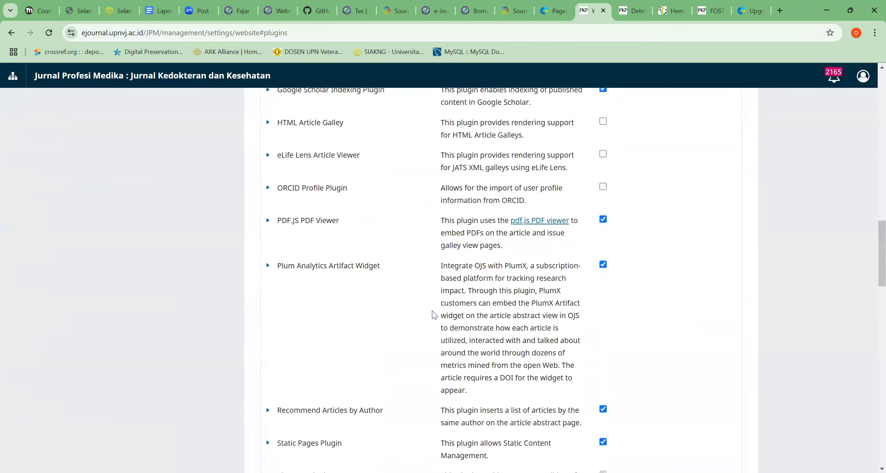
scroll(434, 315, down, 10)
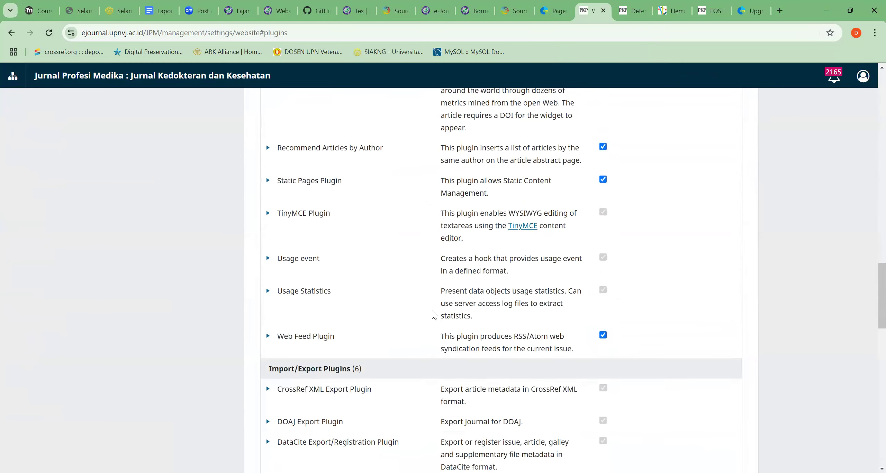
scroll(433, 314, down, 12)
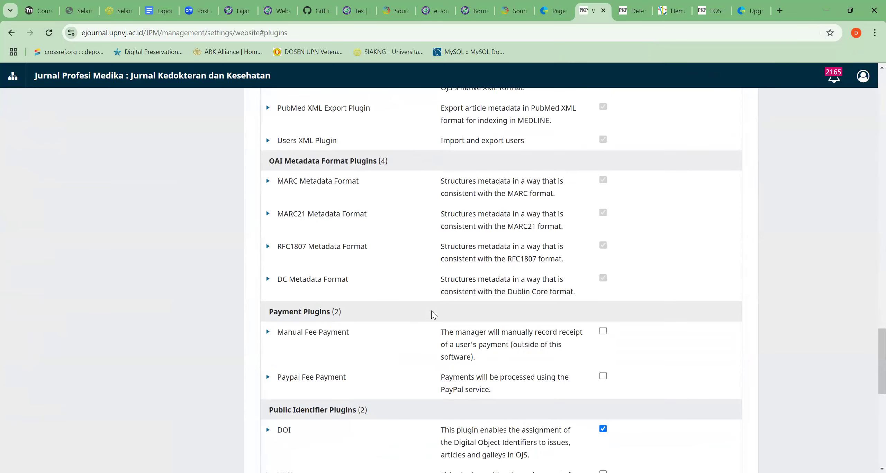
scroll(432, 315, down, 9)
scroll(432, 315, up, 10)
scroll(432, 315, up, 20)
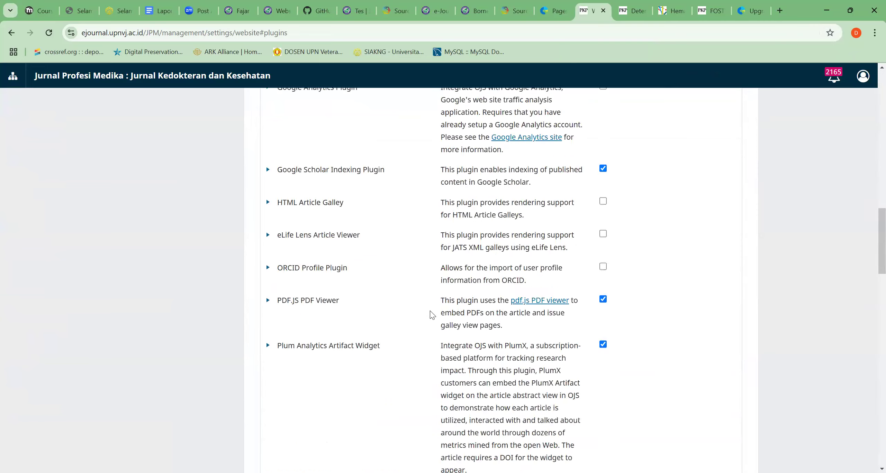
scroll(432, 315, up, 18)
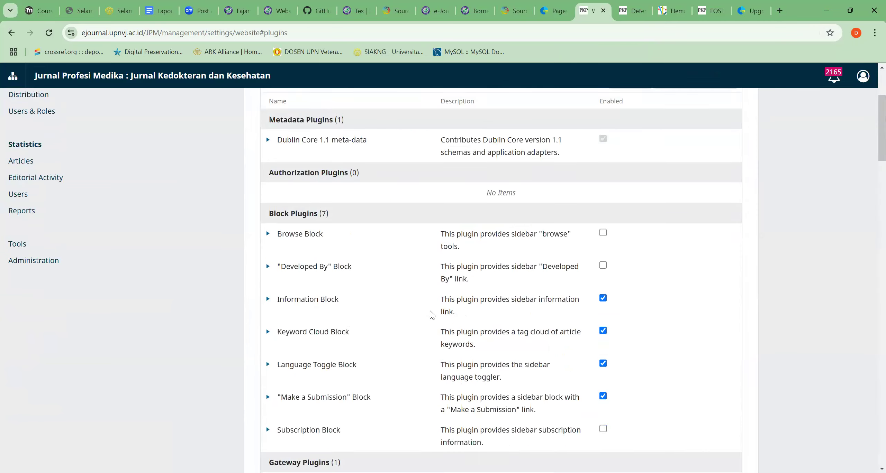
Browse the Jurnal Profesi Medika plugin gallery, view the Scopus/Crossref Citations Plugin details and close them
click(370, 188)
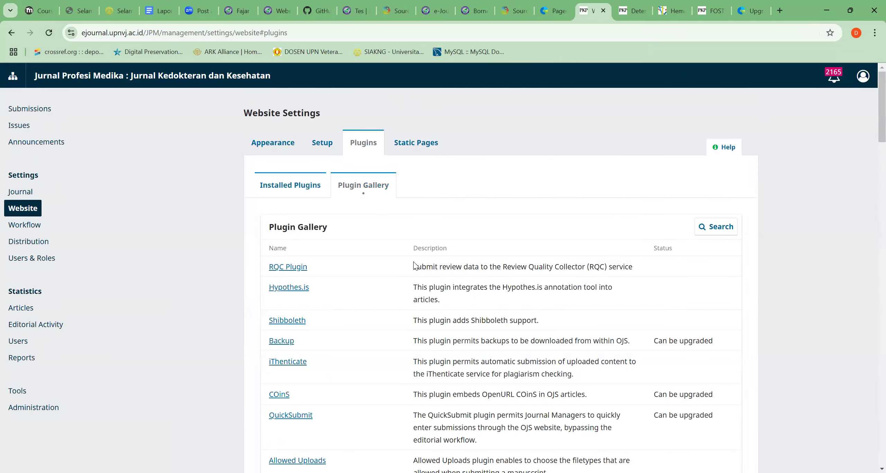
scroll(412, 276, down, 4)
scroll(412, 277, down, 10)
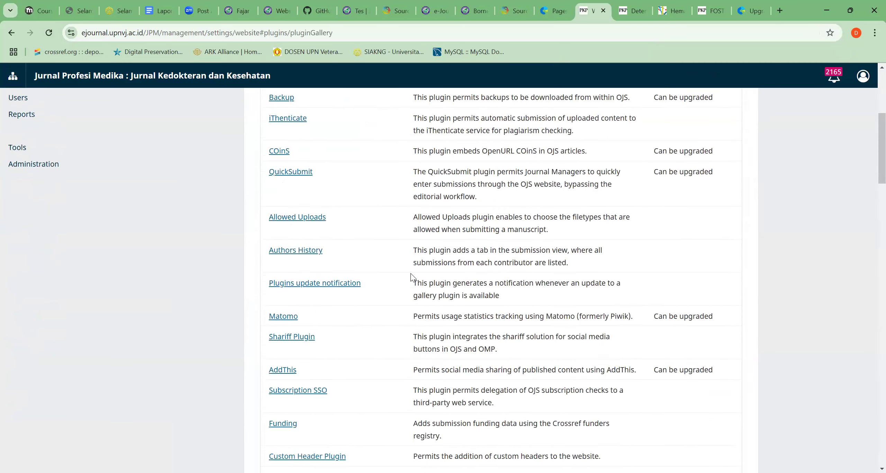
scroll(409, 277, down, 12)
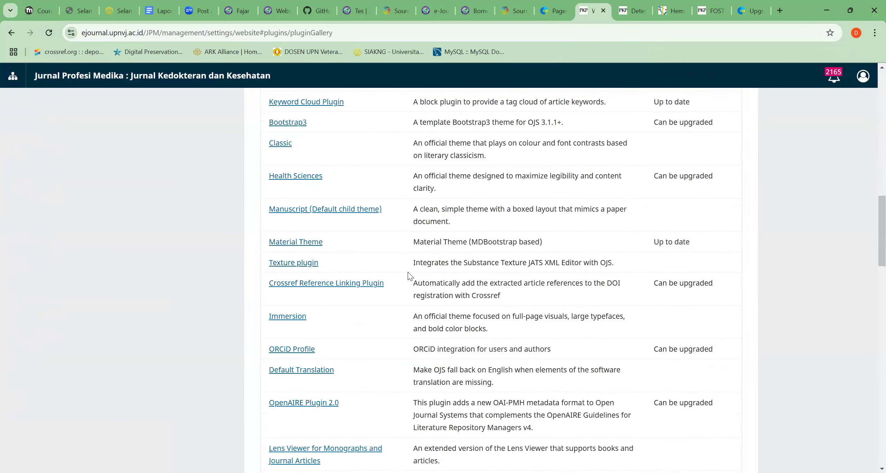
scroll(409, 277, down, 12)
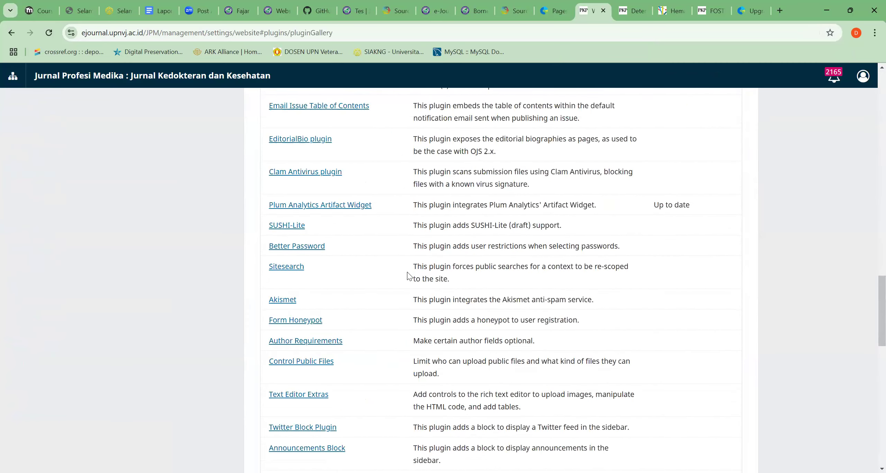
scroll(409, 277, down, 10)
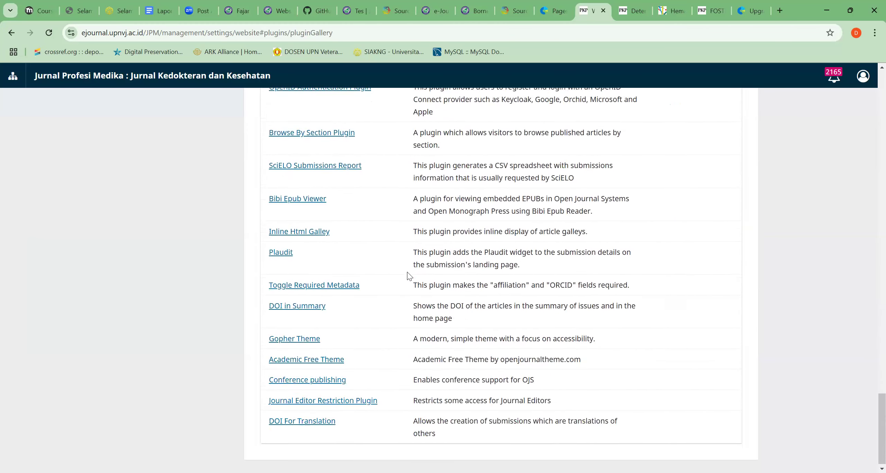
scroll(409, 277, down, 1)
scroll(409, 277, up, 12)
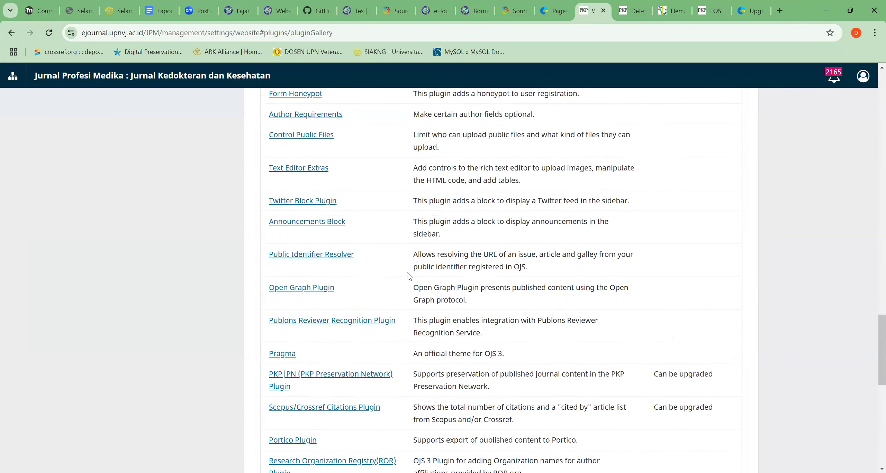
scroll(408, 274, down, 3)
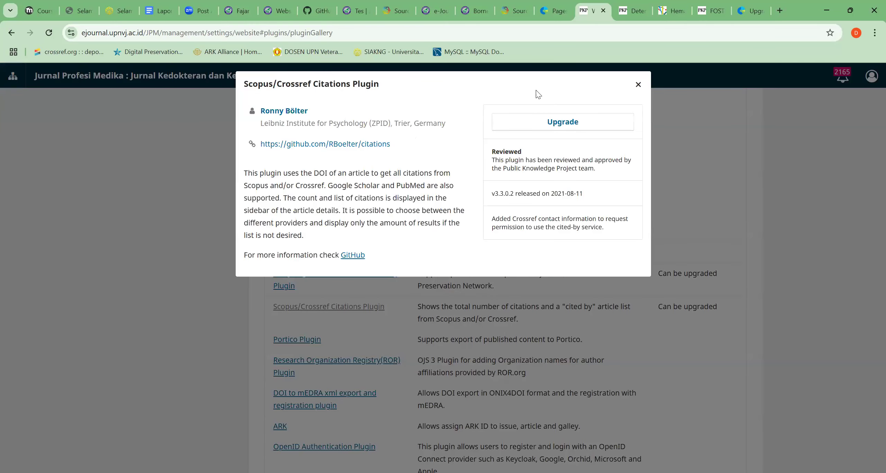
click(639, 85)
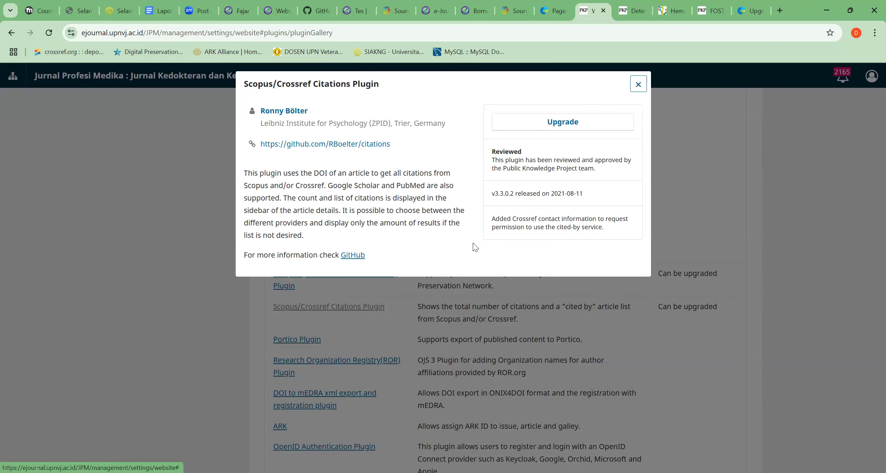
Return from the plugin gallery to the installed plugins and find the Plum Analytics Artifact Widget among the generic plugins
scroll(473, 242, up, 12)
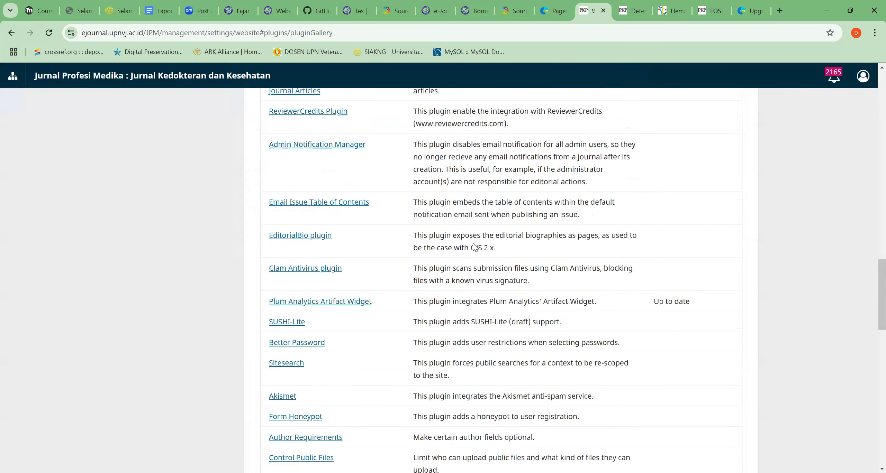
scroll(361, 181, up, 6)
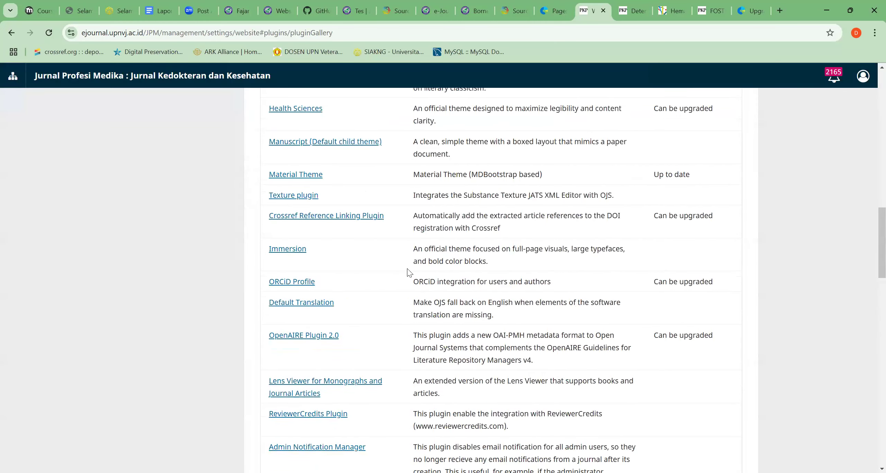
scroll(408, 271, up, 15)
key(alt+Left)
scroll(409, 271, down, 10)
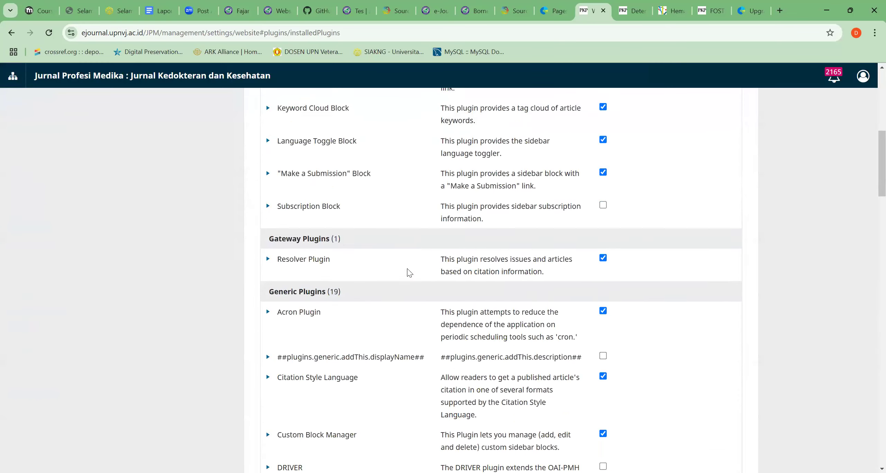
scroll(409, 274, down, 5)
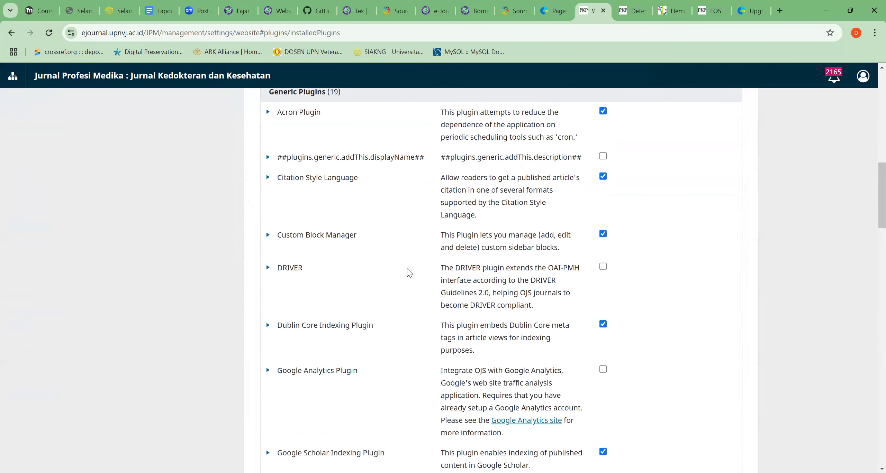
scroll(410, 273, down, 5)
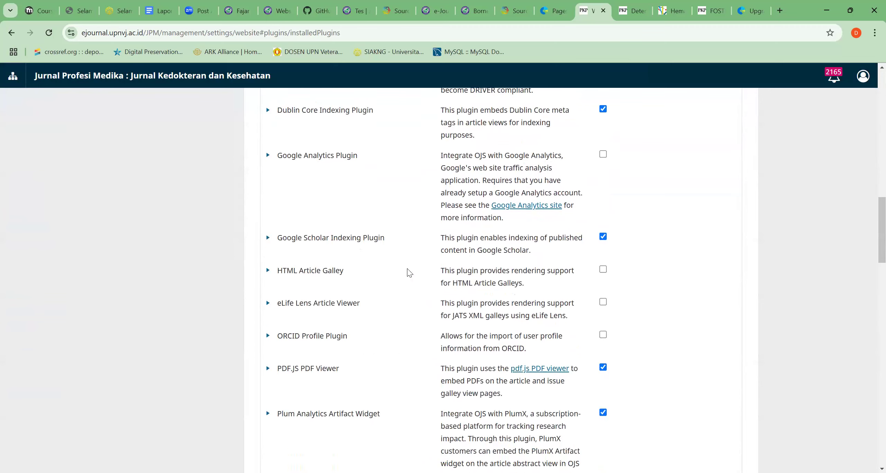
scroll(409, 273, down, 4)
scroll(410, 273, down, 3)
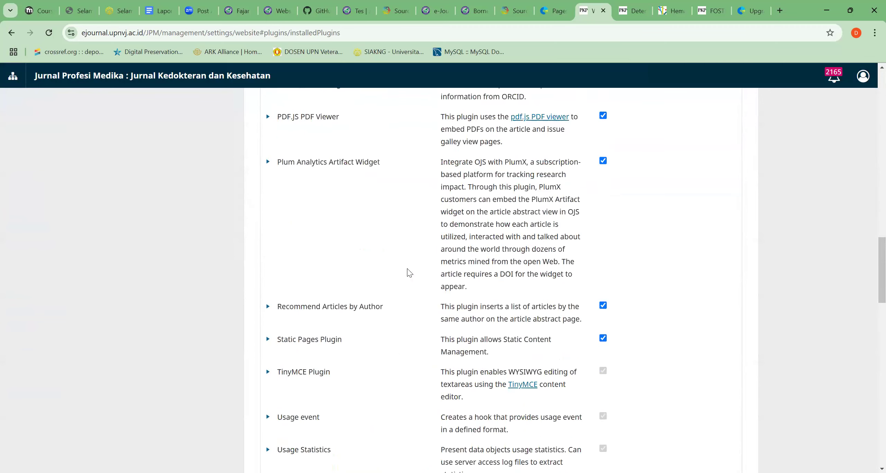
scroll(410, 273, down, 2)
scroll(322, 218, up, 3)
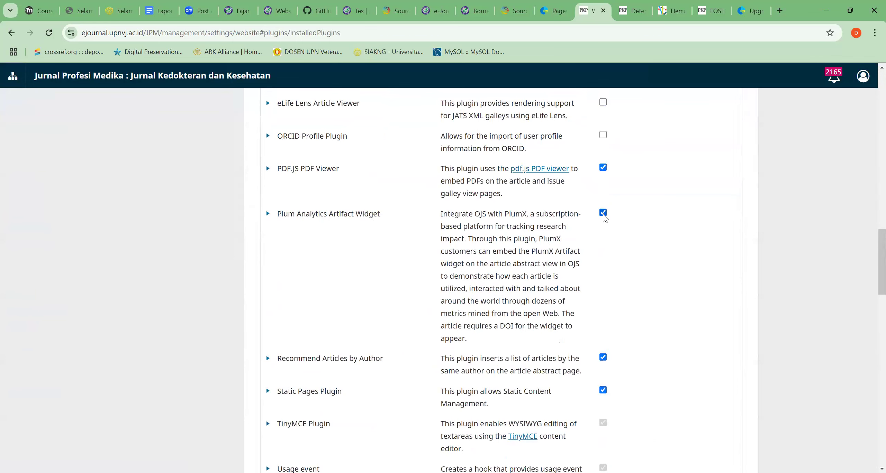
Switch to the published hematology article in Jurnal Profesi Medika and examine its references and the PlumX widget below the abstract
click(633, 11)
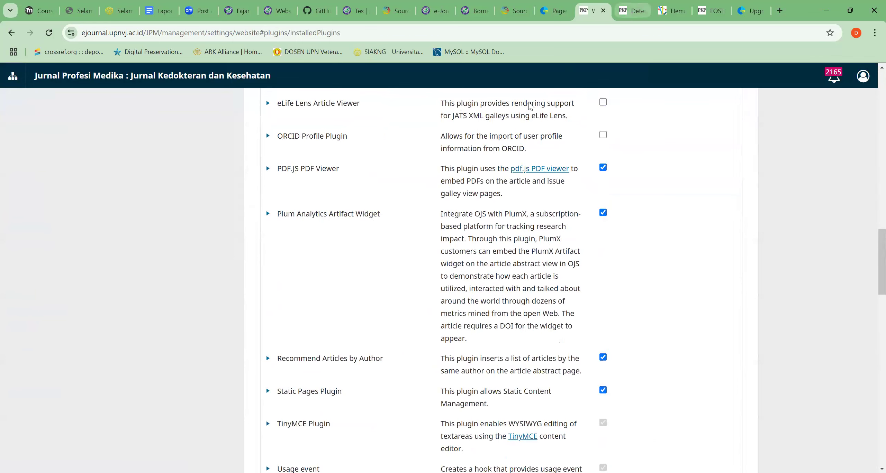
scroll(474, 256, down, 1)
scroll(474, 256, down, 7)
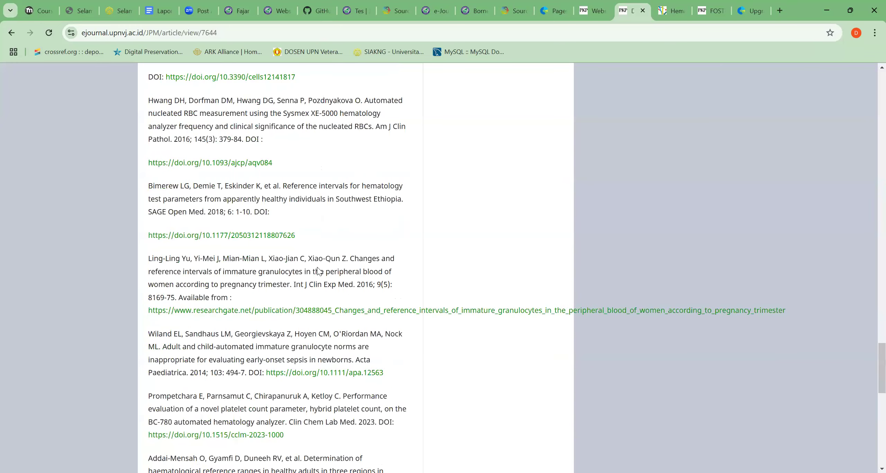
scroll(222, 267, up, 6)
scroll(222, 267, up, 20)
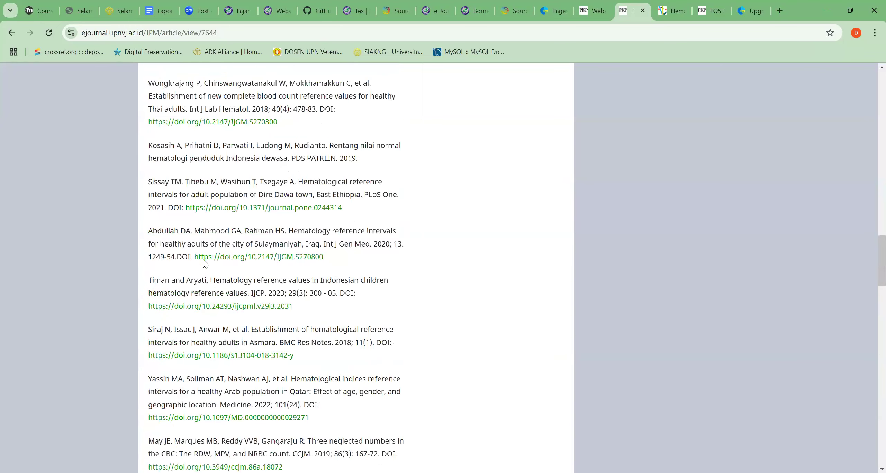
scroll(240, 264, up, 10)
scroll(277, 273, up, 9)
scroll(224, 235, down, 3)
scroll(204, 218, up, 4)
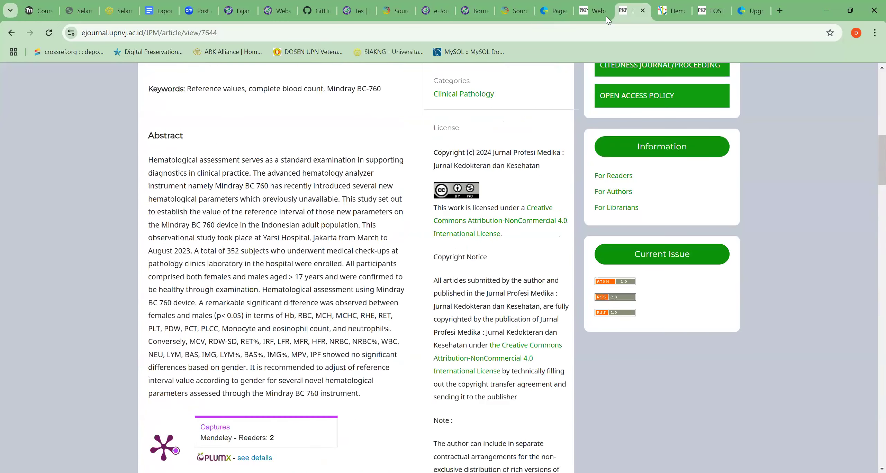
scroll(510, 85, up, 2)
scroll(393, 219, down, 3)
scroll(283, 217, down, 1)
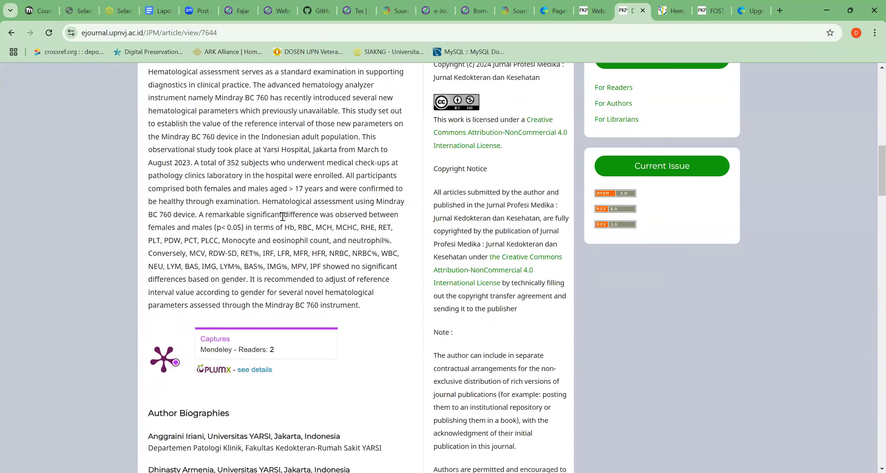
scroll(283, 217, down, 3)
Return to the installed plugins page and copy the plugin name "Plum Analytics Artifact Widget"
key(ctrl+shift+Tab)
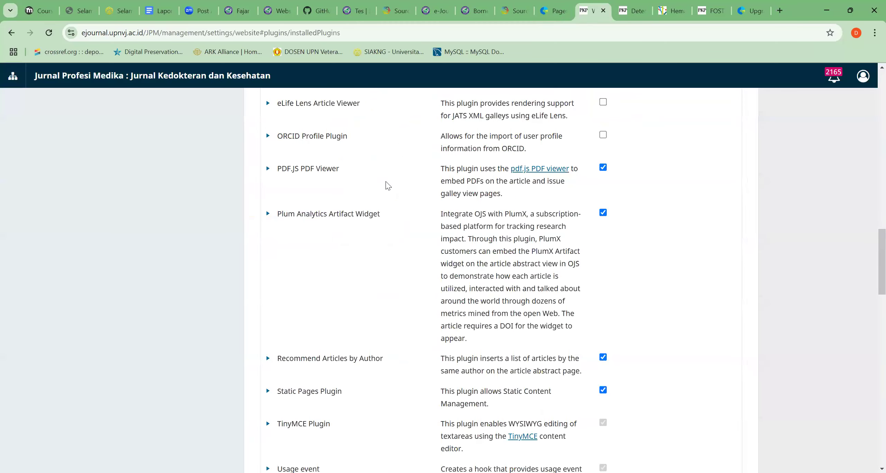
drag(381, 215, 278, 215)
right_click(295, 217)
click(421, 373)
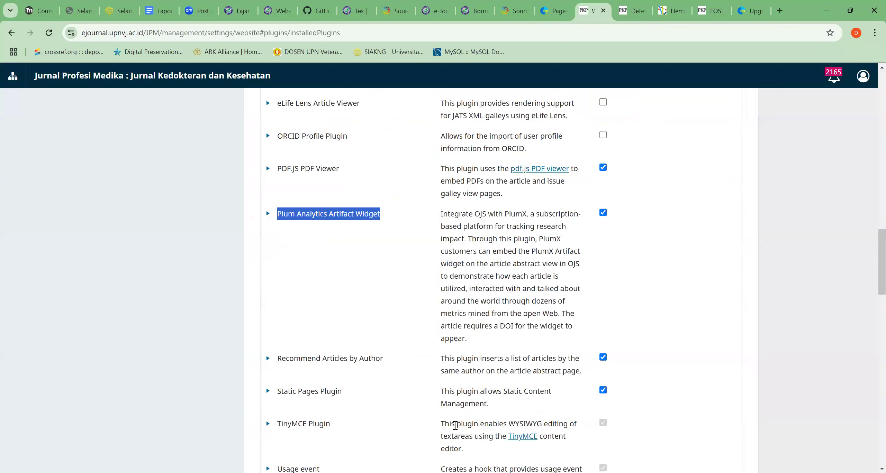
Switch to the RBoelter/citations GitHub repository page and select its web address
key(alt+Tab)
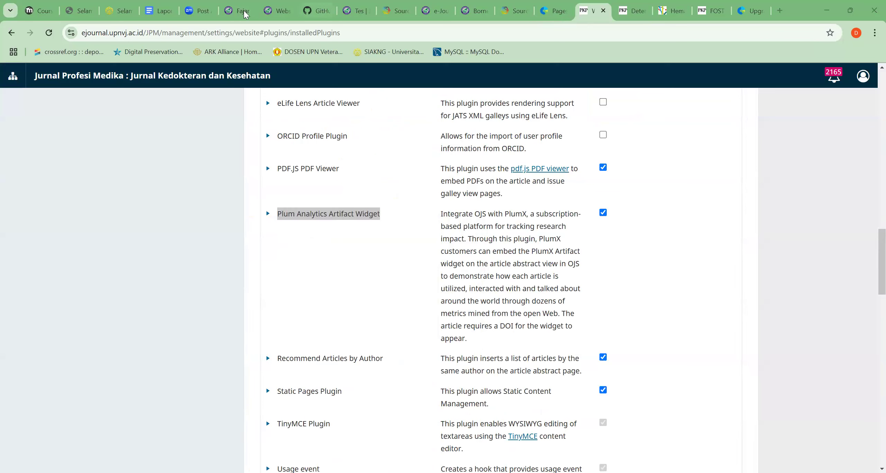
click(307, 7)
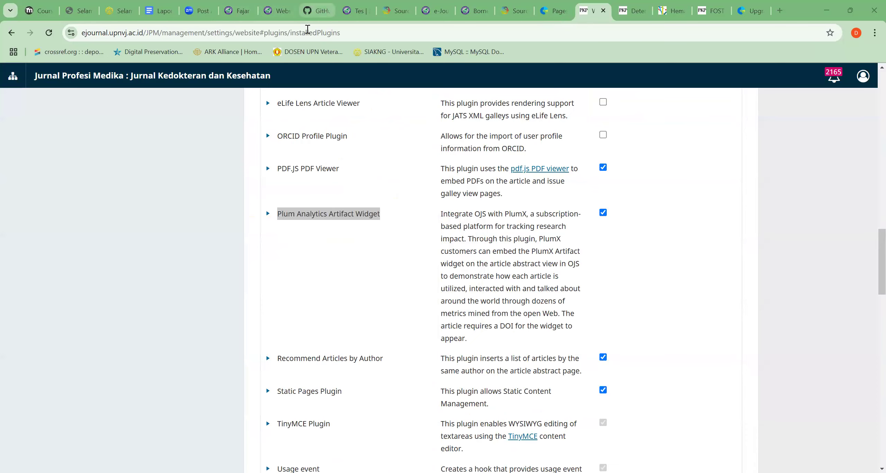
click(307, 30)
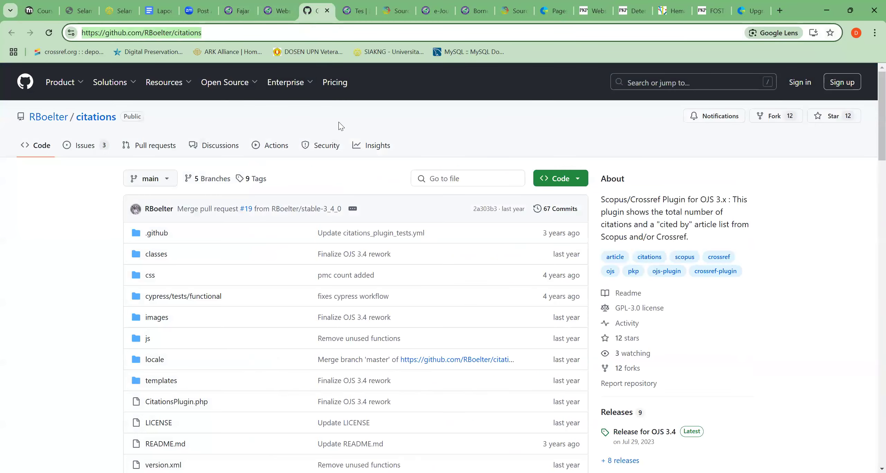
key(alt+Tab)
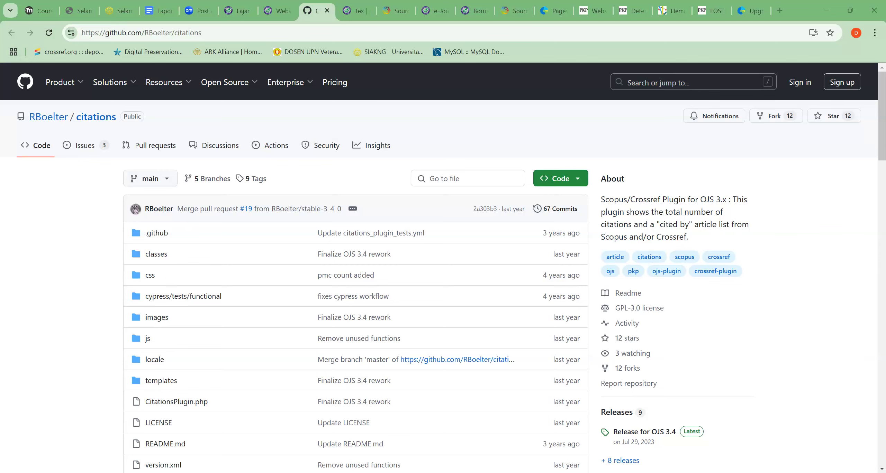
Search the web for "Plum Analytics Artifact Widget", open the ulsdevteam/ojs-plum-plugin GitHub repository and select its web address
click(600, 8)
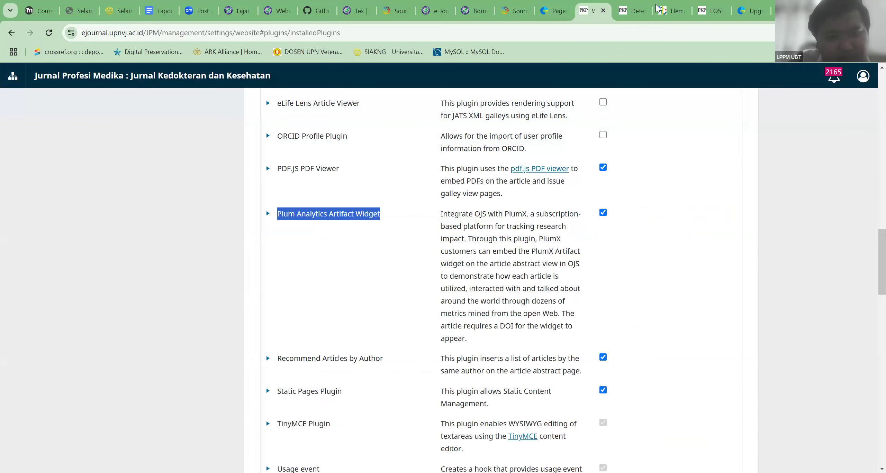
click(672, 11)
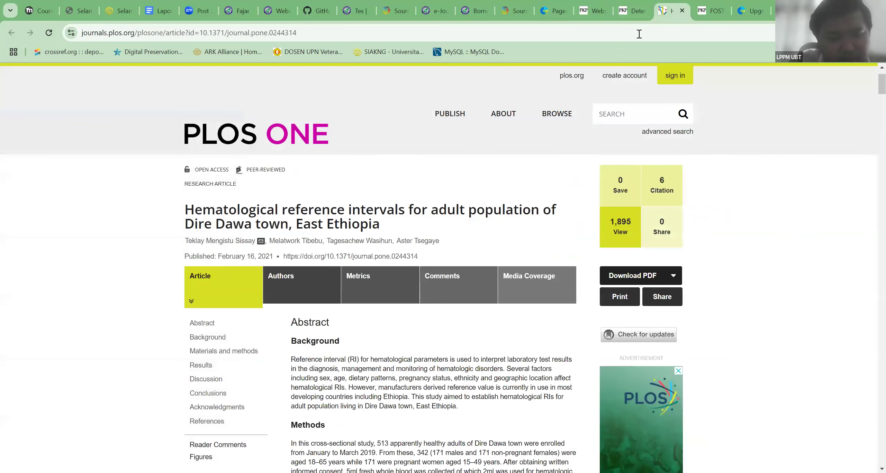
click(639, 34)
key(ctrl+v)
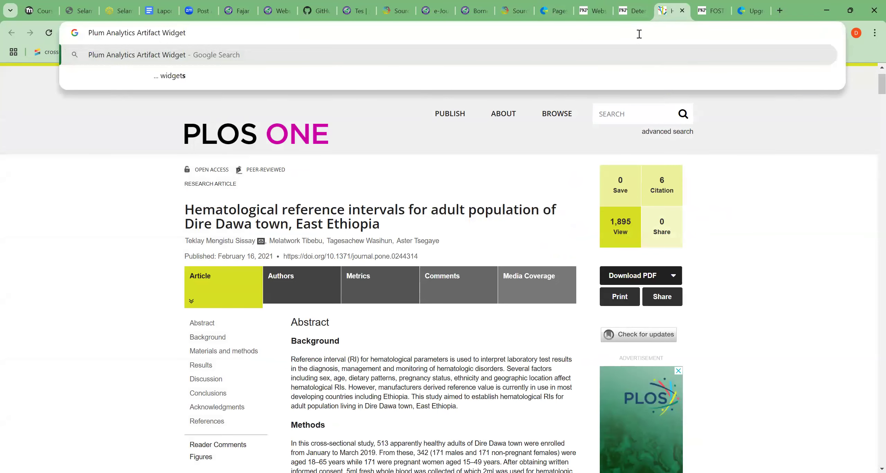
key(Return)
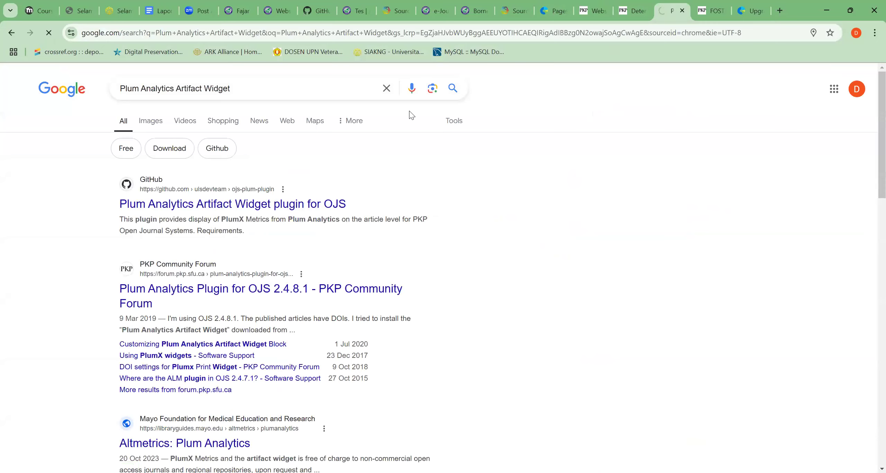
click(300, 31)
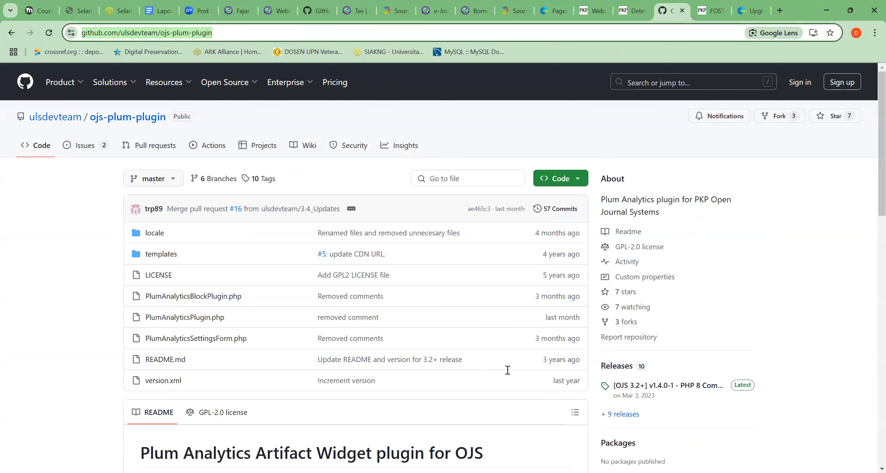
Return to the hematology article in Jurnal Profesi Medika and open the details page of its PlumX widget
key(alt+Tab)
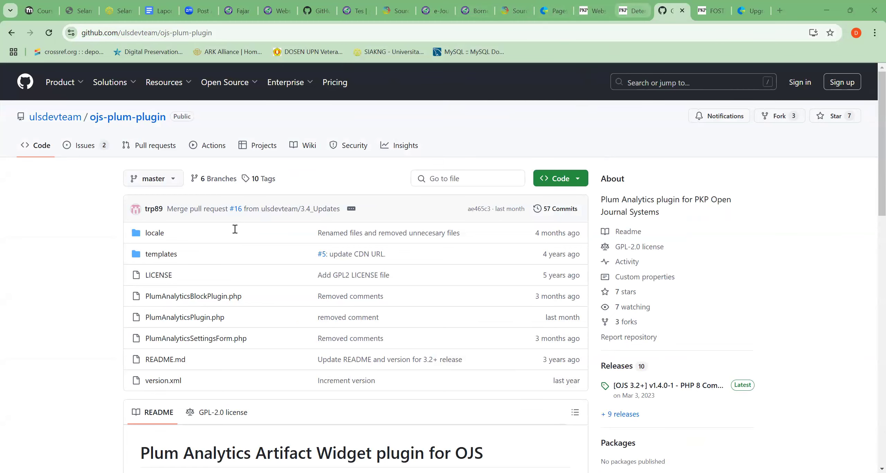
key(ctrl+shift+Tab)
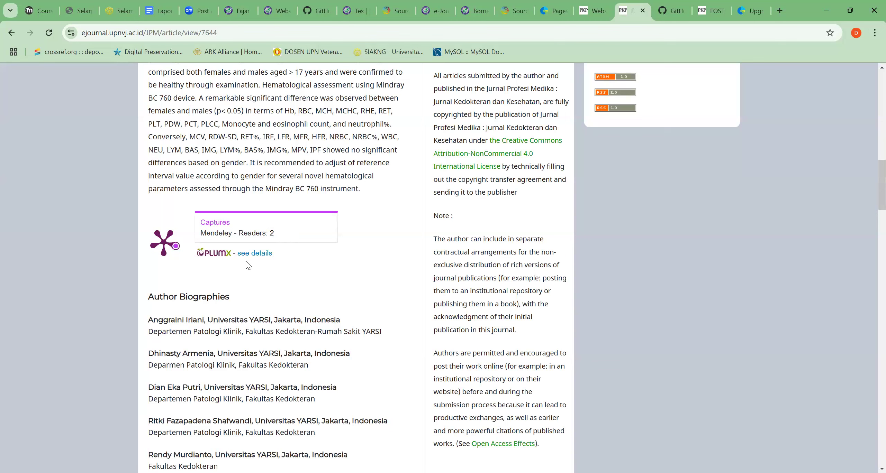
click(253, 254)
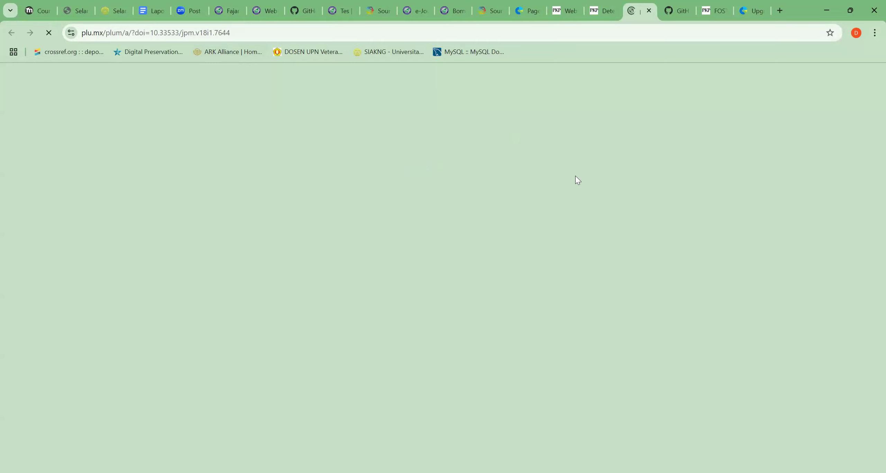
Search for "hayati jurnal" in a new tab and open the HAYATI Journal of Biosciences website
click(779, 11)
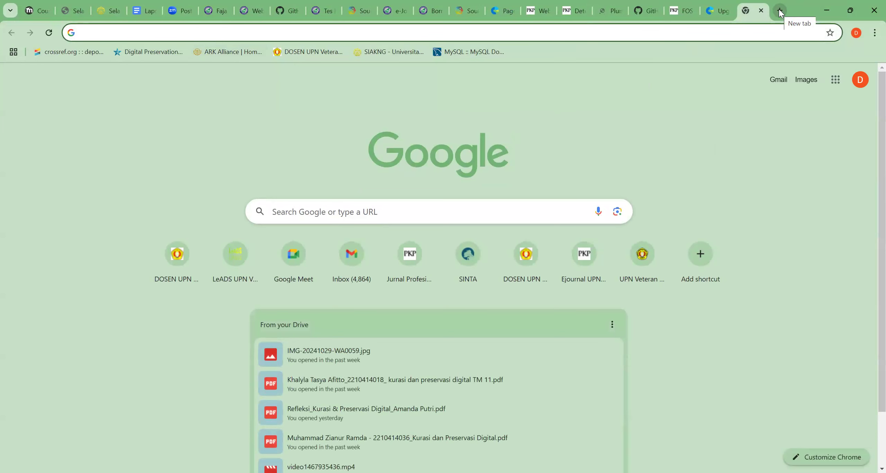
text(hayatii)
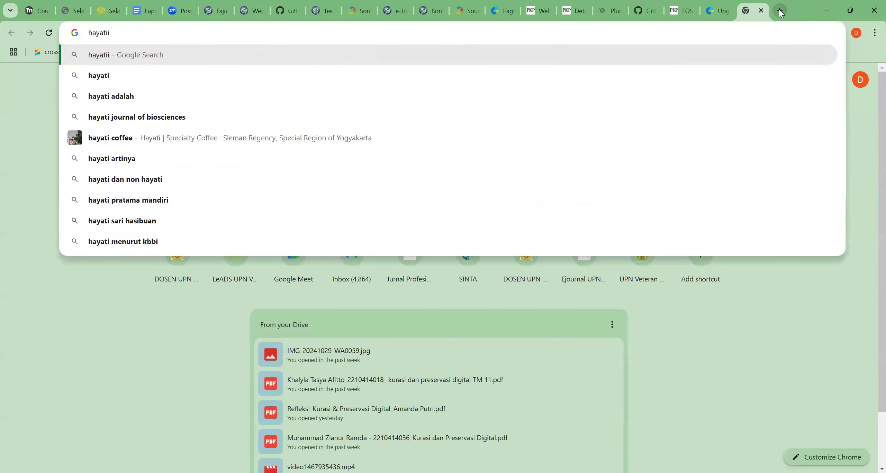
key(BackSpace)
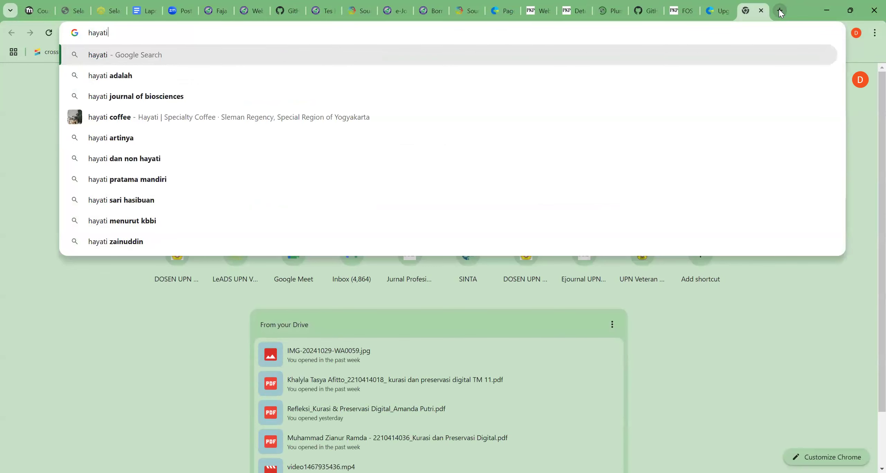
text(jurnal)
key(Return)
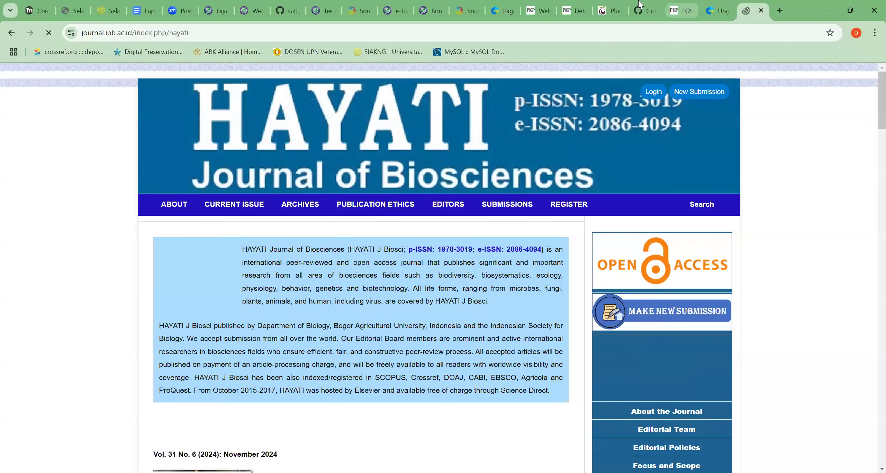
Switch to the PlumX Metrics page of the hematology article and examine its metrics and bibliographic details
click(612, 11)
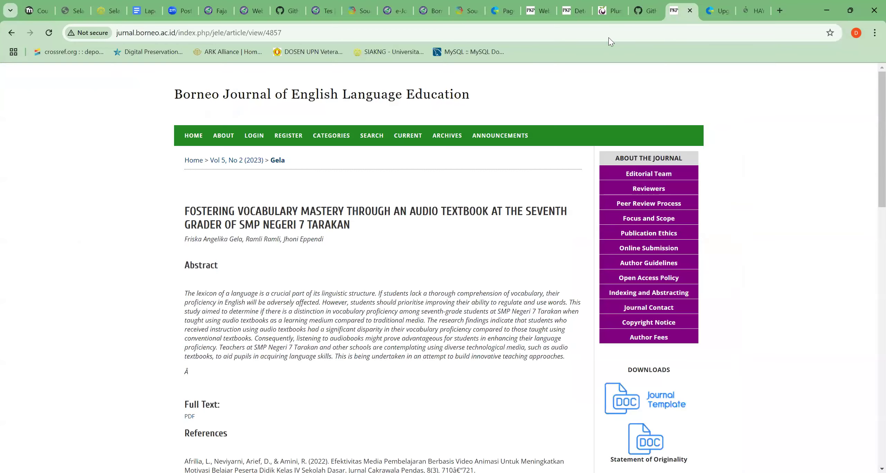
click(644, 10)
click(684, 12)
click(611, 10)
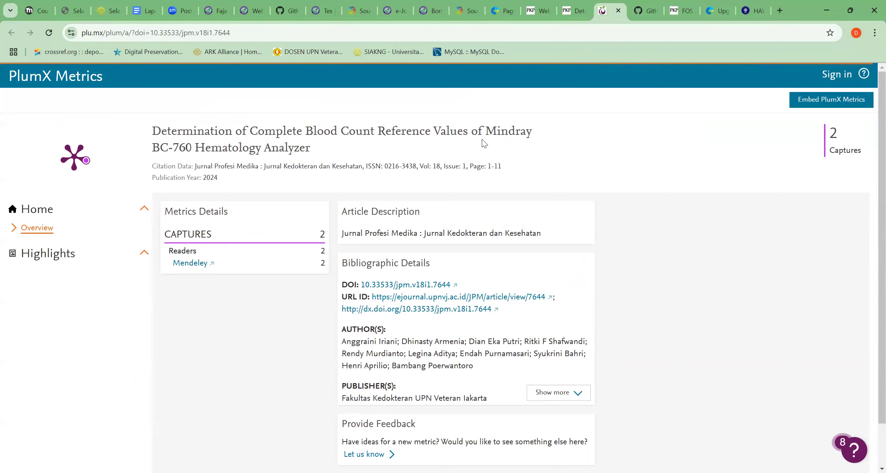
scroll(623, 202, down, 2)
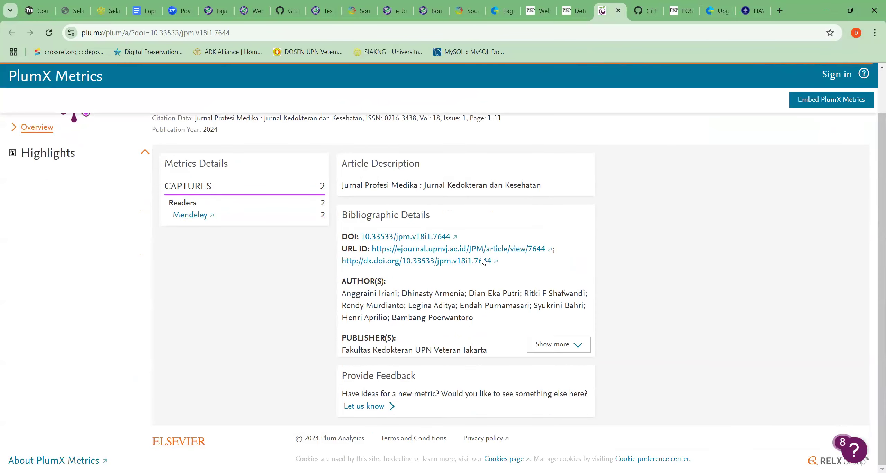
Return to the HAYATI journal site and open the Short Communication article on Infectious Bursal Diseases Virus VP2 gene fragments
key(ctrl+9)
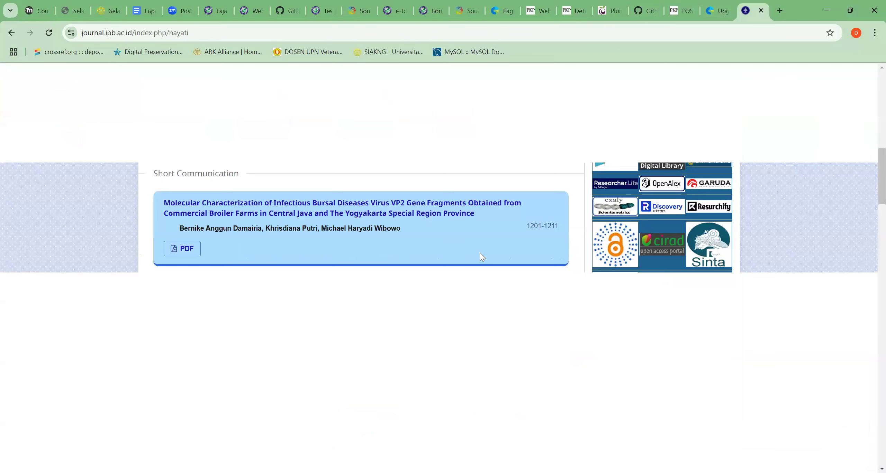
scroll(480, 253, down, 2)
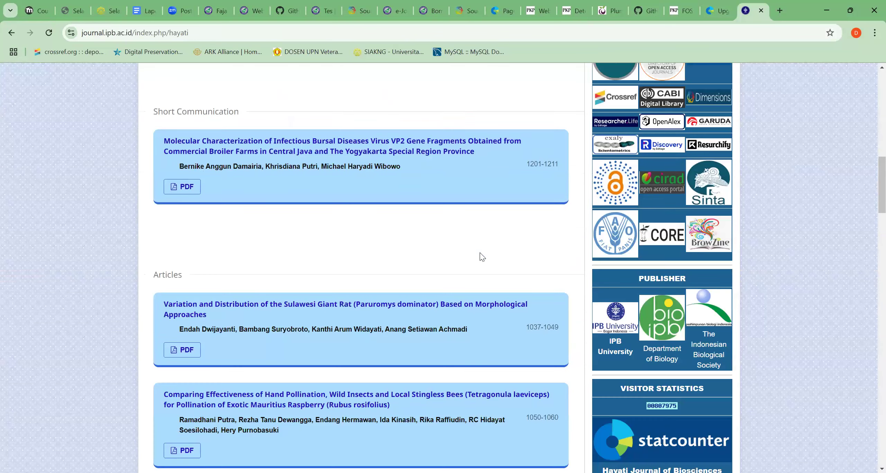
click(482, 207)
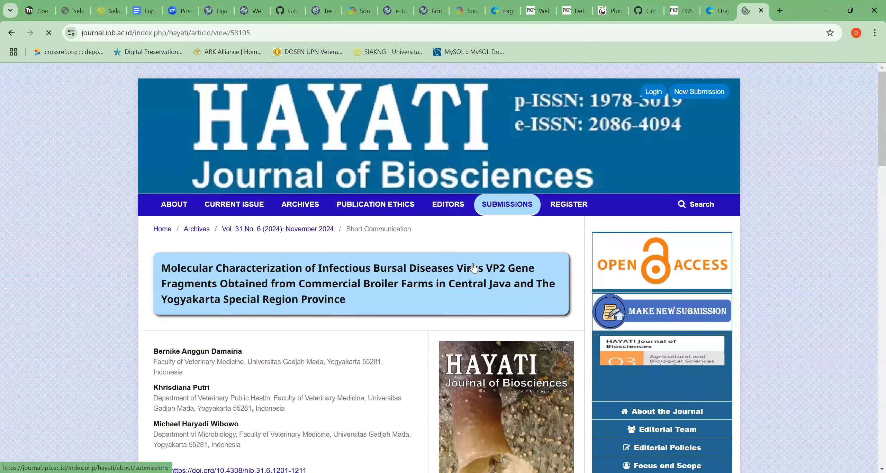
Examine the article page's downloads chart and its Crossref, Scopus and Europe PMC citation counters
scroll(473, 264, down, 15)
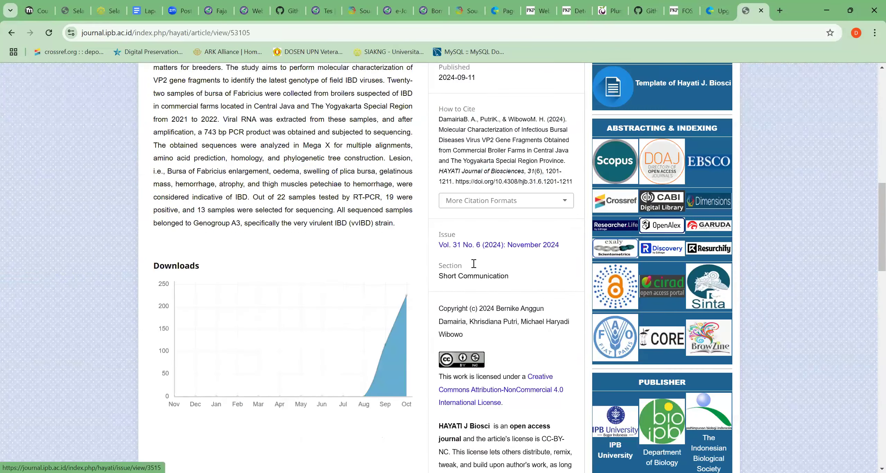
scroll(474, 266, down, 5)
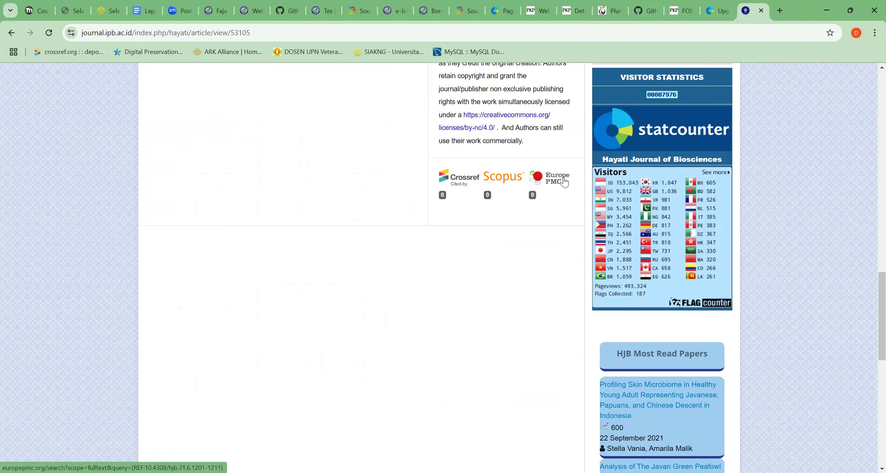
scroll(564, 182, up, 2)
scroll(564, 182, up, 4)
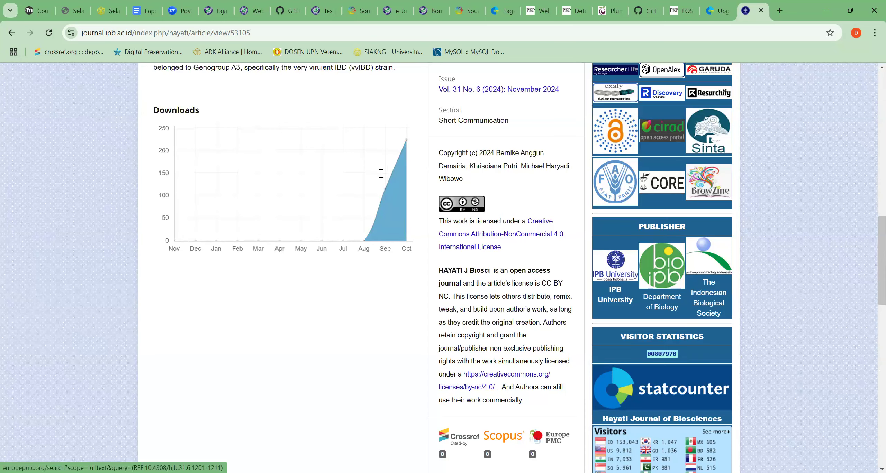
scroll(384, 182, up, 6)
scroll(385, 186, up, 5)
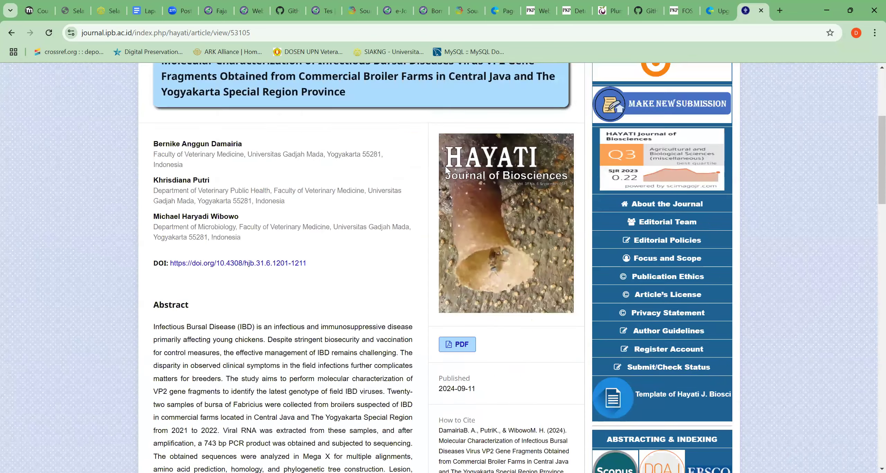
scroll(445, 166, down, 17)
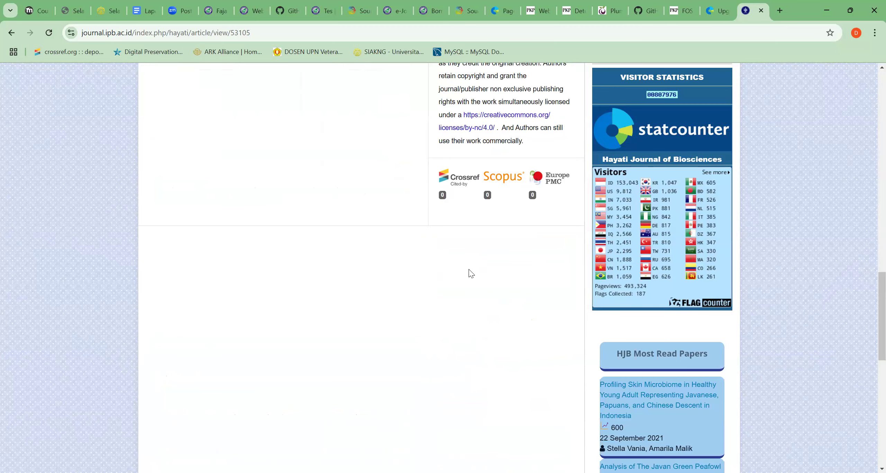
scroll(471, 273, up, 5)
scroll(471, 274, up, 3)
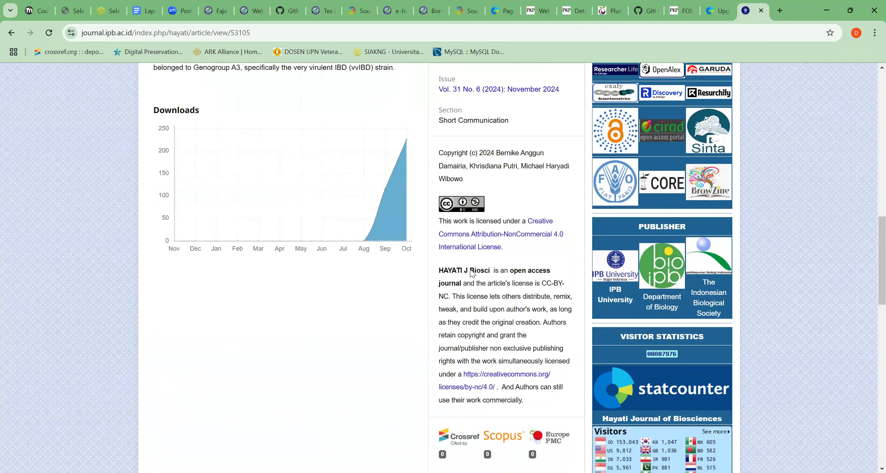
scroll(471, 274, up, 9)
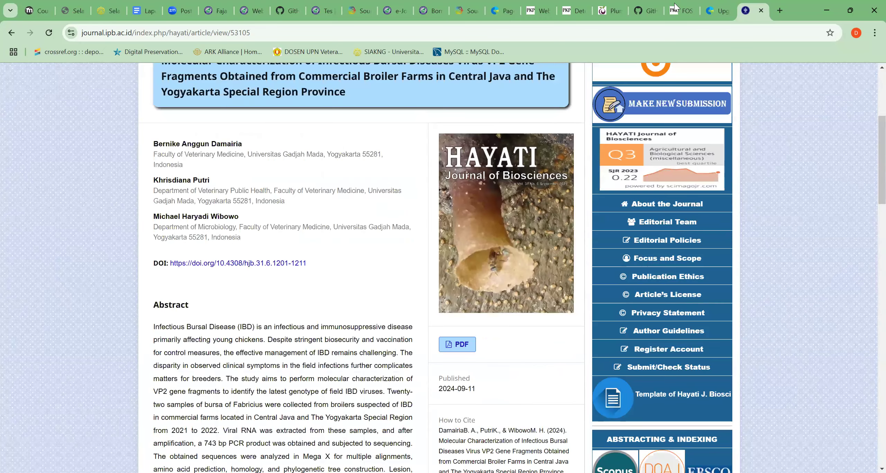
scroll(471, 273, up, 4)
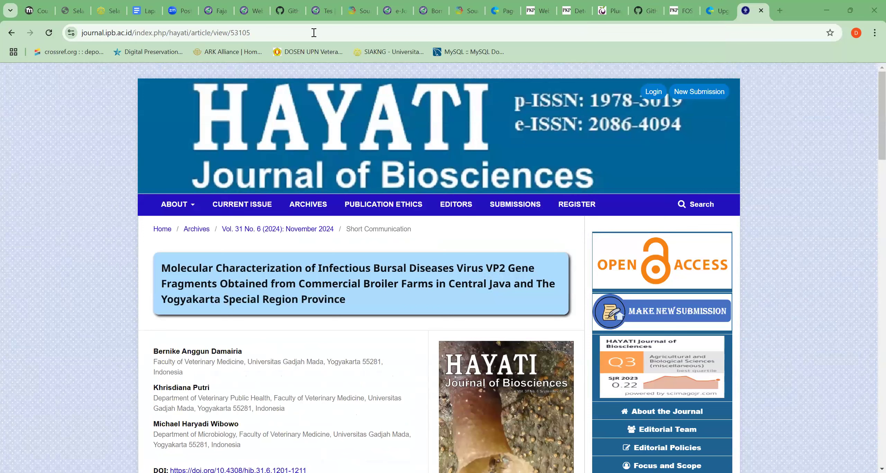
Go back to the ojs-plum-plugin tab, search the web for "github ojs 3.4" there and open the pkp/ojs repository
key(ctrl+shift+Tab)
key(ctrl+shift+Tab)
key(ctrl+shift+Tab)
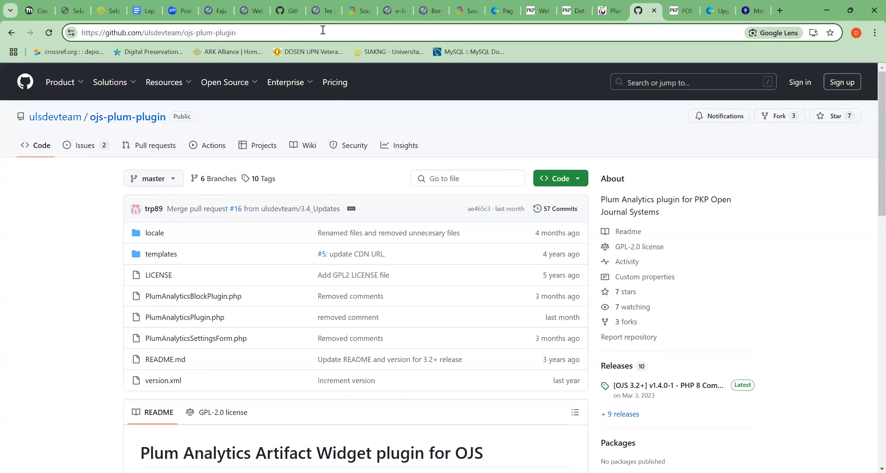
click(323, 31)
key(BackSpace)
text(github)
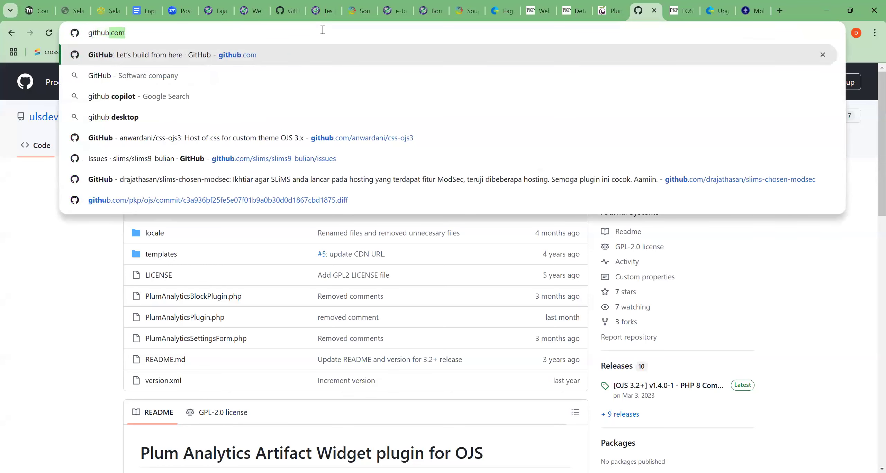
key(Right)
key(BackSpace)
key(BackSpace)
key(BackSpace)
key(BackSpace)
text(ojs 3/)
key(BackSpace)
text(.4)
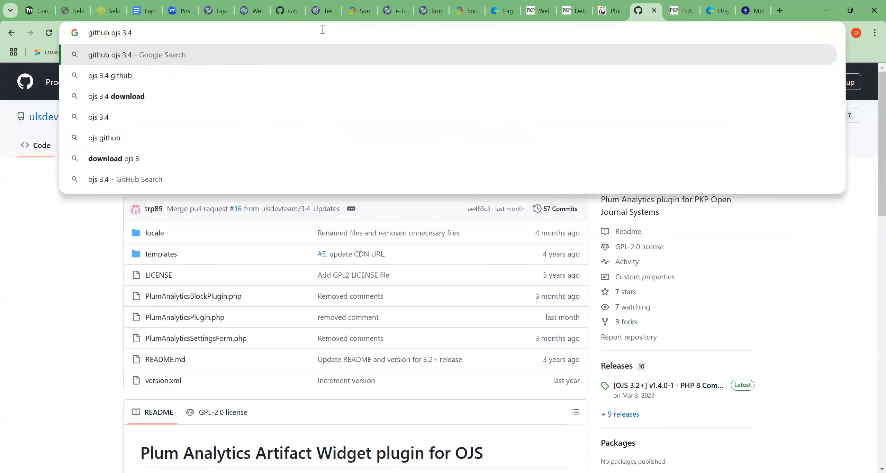
key(Return)
click(404, 177)
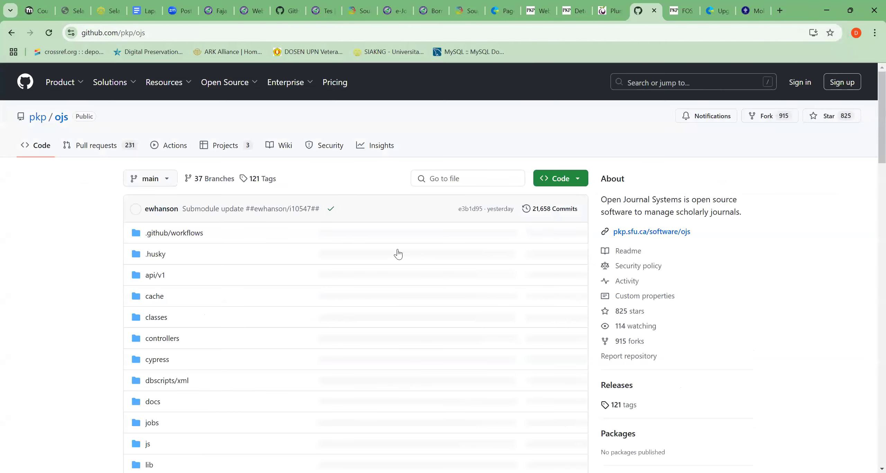
Find the plugins folder in the pkp/ojs repository's main branch and open it
scroll(398, 254, down, 3)
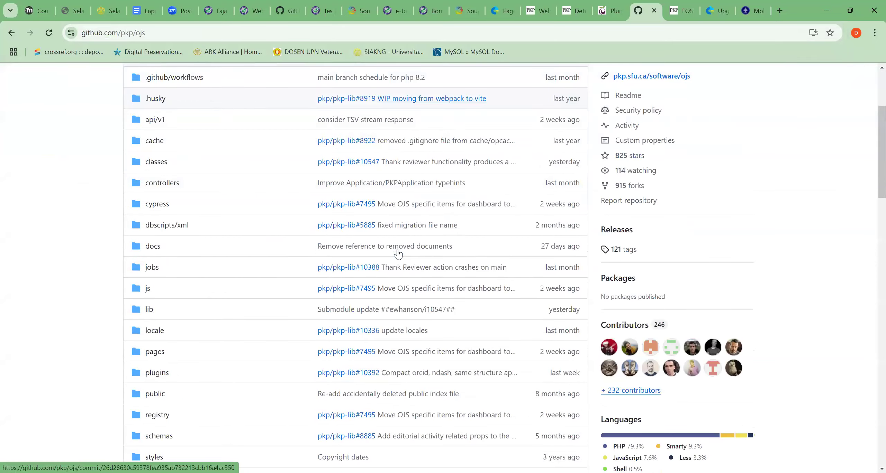
scroll(396, 253, up, 2)
scroll(398, 254, down, 4)
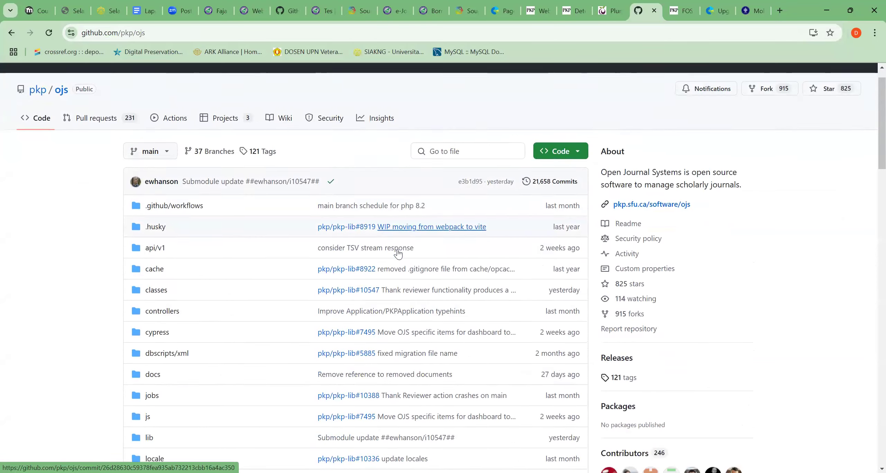
scroll(419, 257, down, 2)
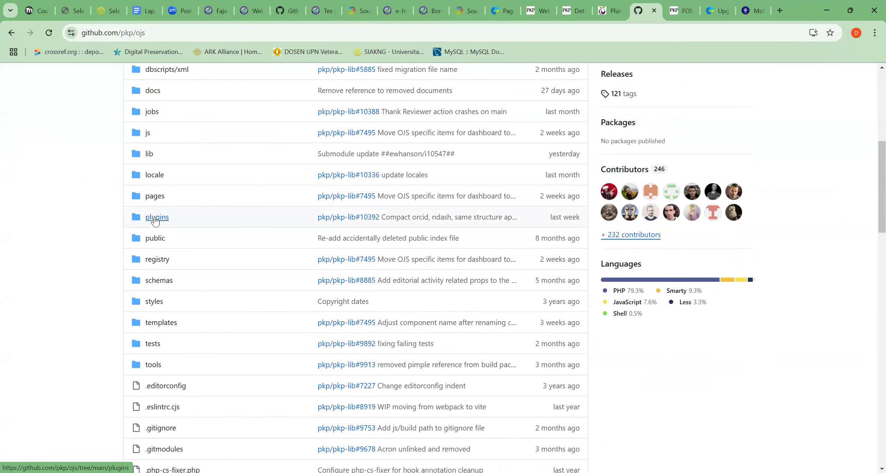
click(271, 230)
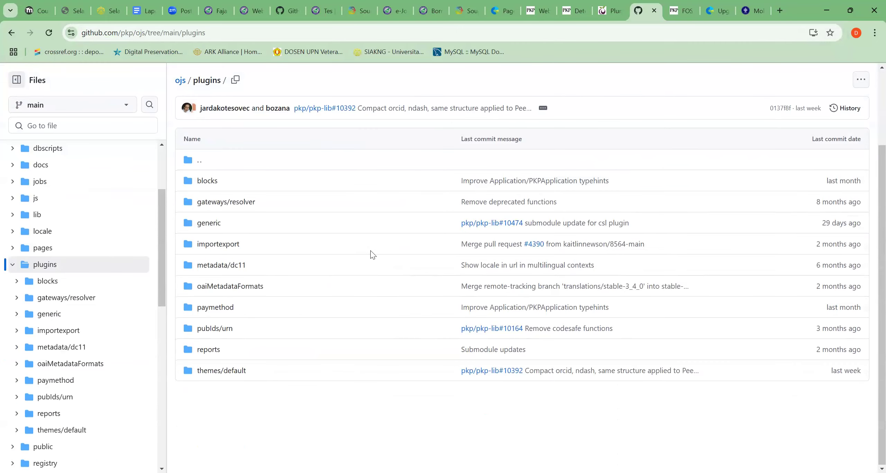
scroll(357, 293, up, 3)
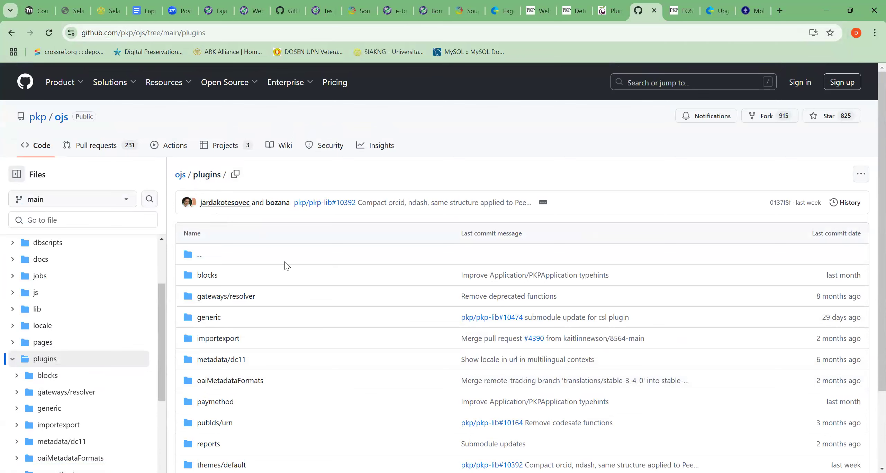
Return to Jurnal Borneo Saintek's website settings, close the Scopus/Crossref Citations Plugin details and show the installed plugins
scroll(282, 264, down, 3)
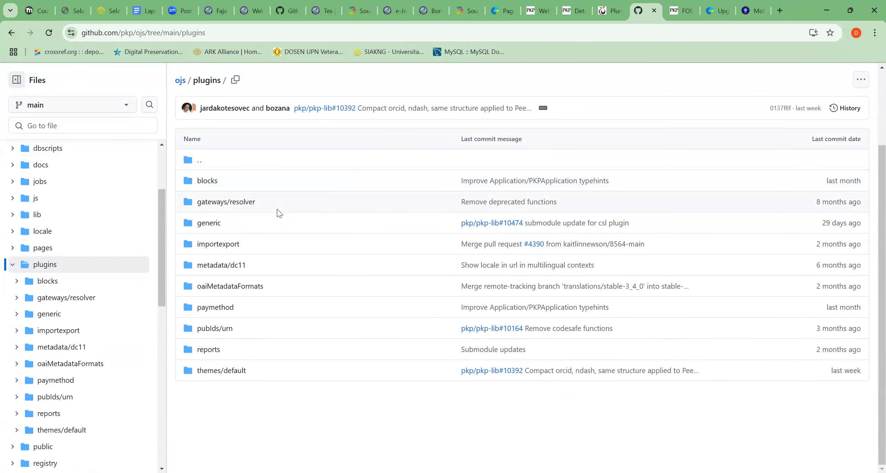
click(216, 10)
scroll(145, 207, up, 1)
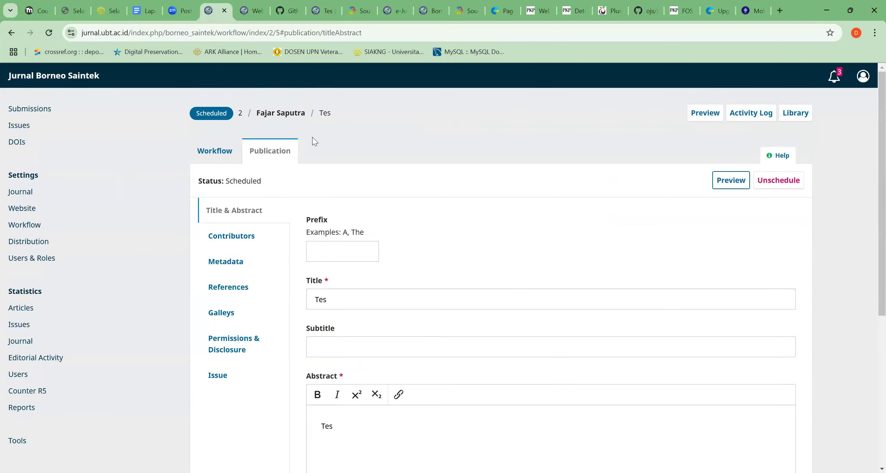
key(ctrl+Tab)
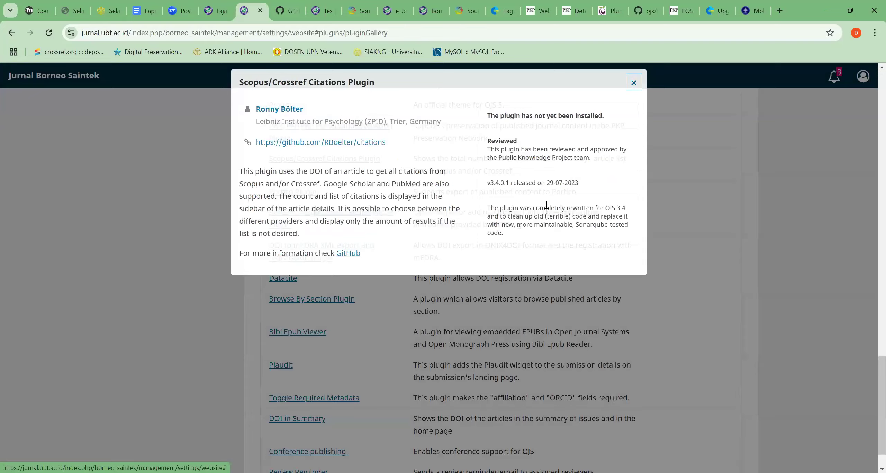
click(229, 214)
scroll(281, 198, up, 20)
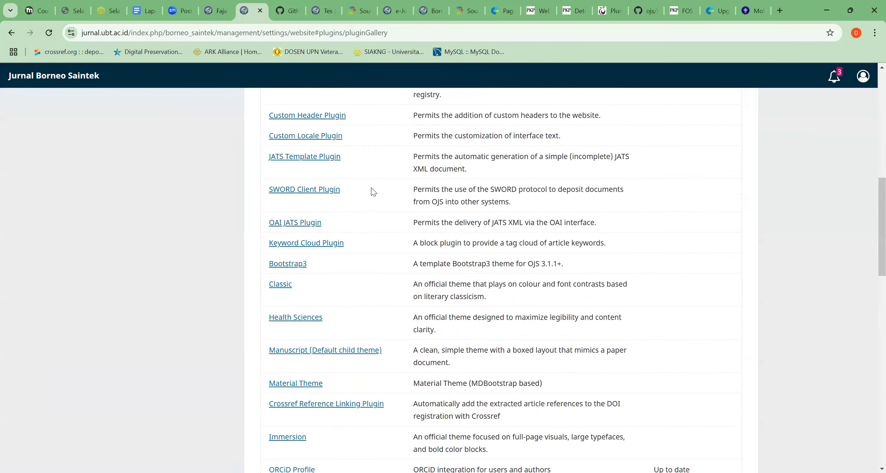
scroll(416, 199, up, 3)
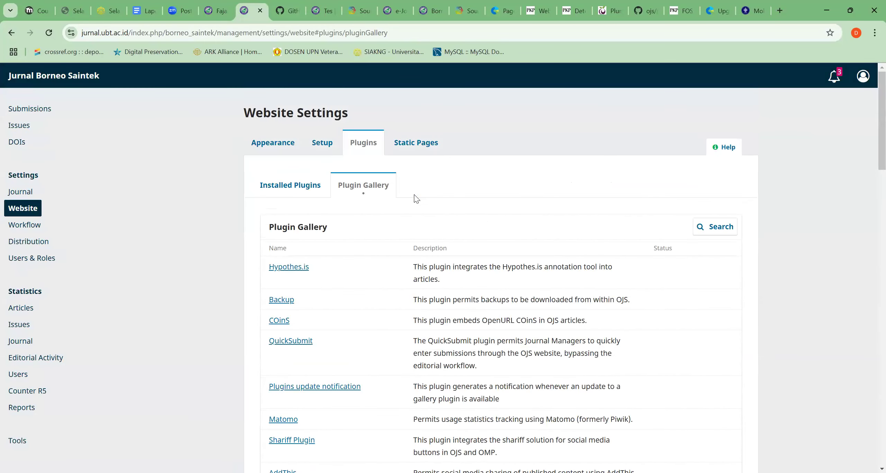
scroll(413, 196, down, 4)
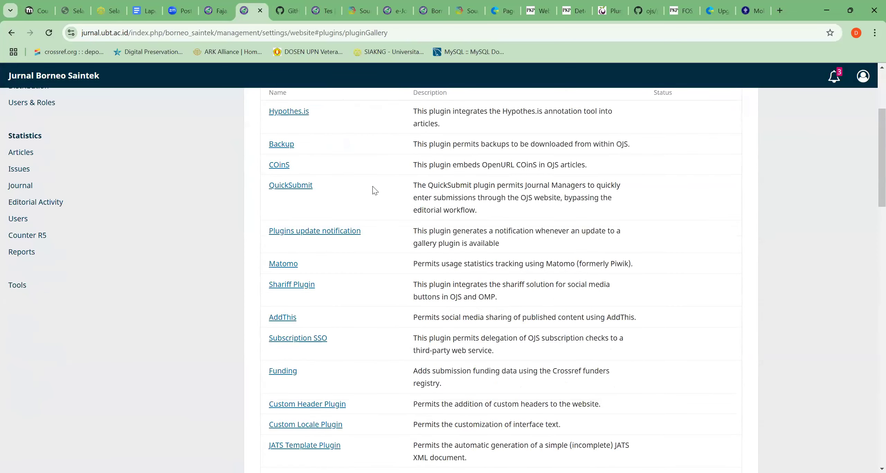
scroll(374, 190, up, 4)
click(290, 185)
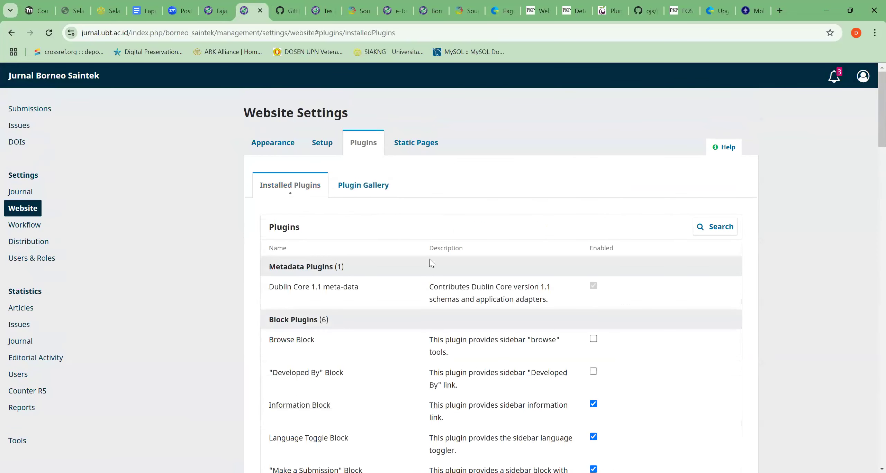
Find Recommend Similar Articles among the installed generic plugins and enable it
scroll(429, 259, down, 3)
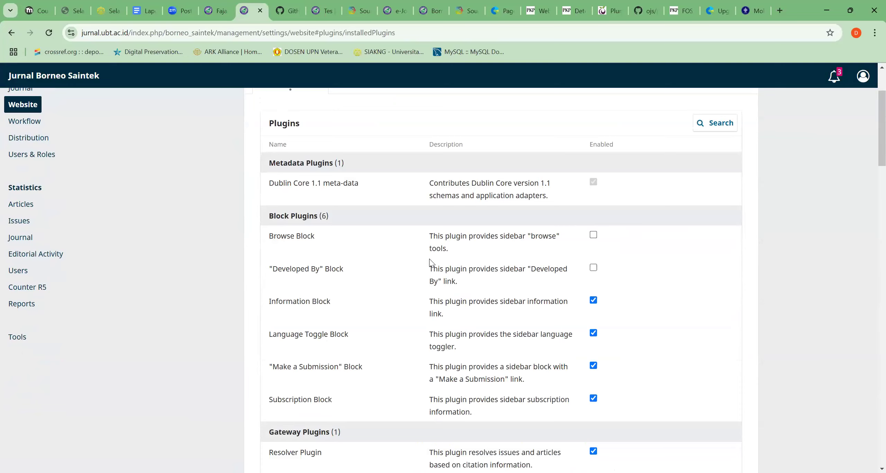
scroll(307, 192, up, 3)
scroll(390, 304, down, 2)
scroll(389, 305, down, 10)
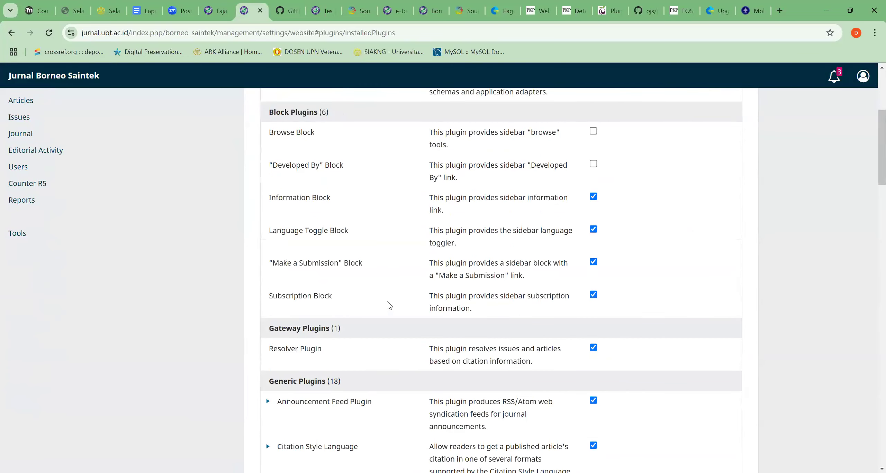
scroll(389, 305, down, 2)
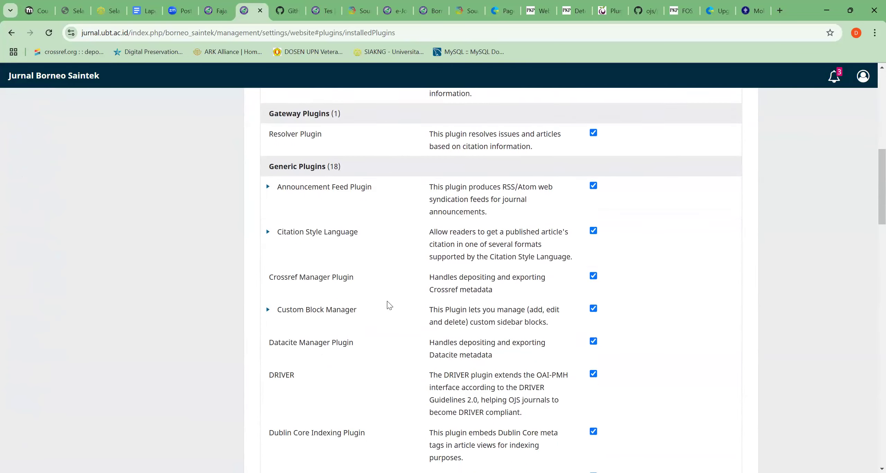
scroll(389, 305, down, 3)
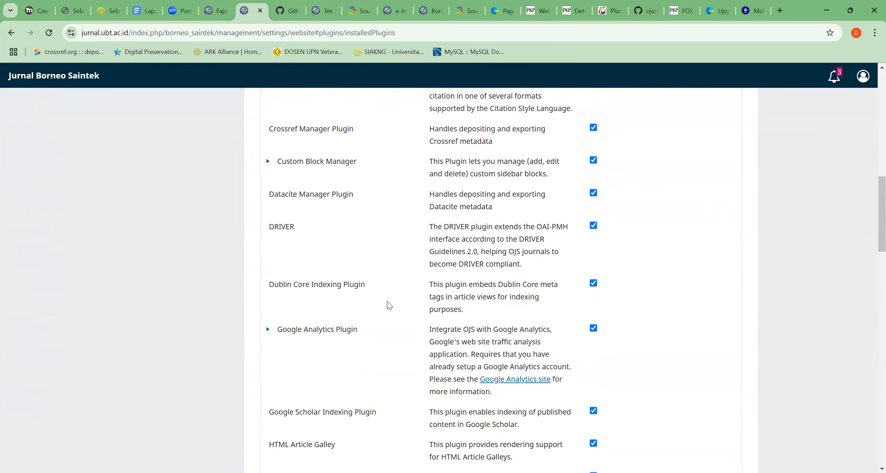
scroll(389, 305, down, 4)
scroll(389, 305, up, 7)
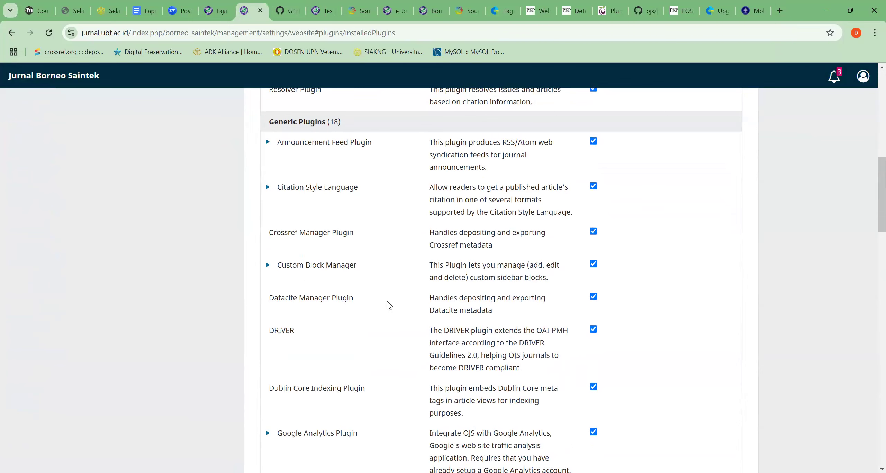
scroll(389, 305, down, 11)
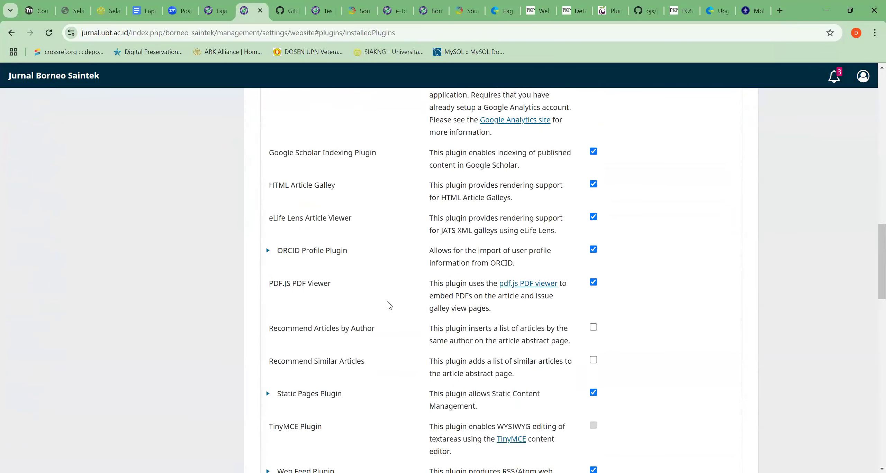
scroll(381, 304, down, 3)
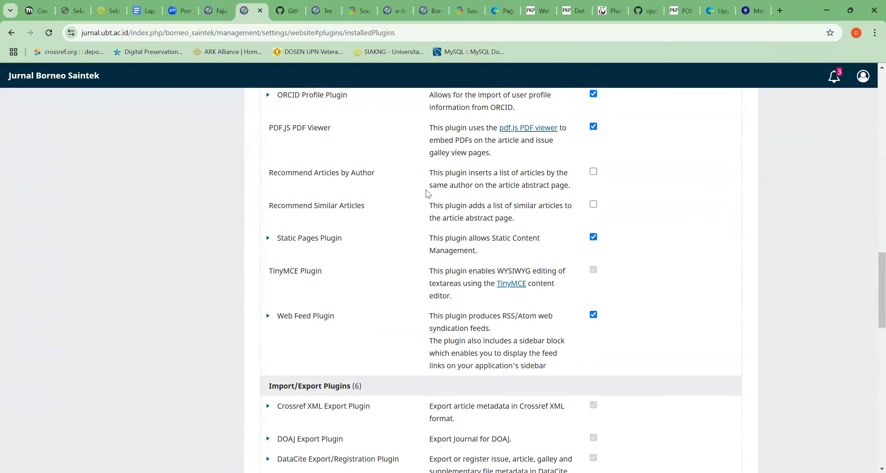
click(593, 205)
Examine the most-read articles by the same authors on the Jurnal Profesi Medika article page, then return to the plugin settings
click(571, 11)
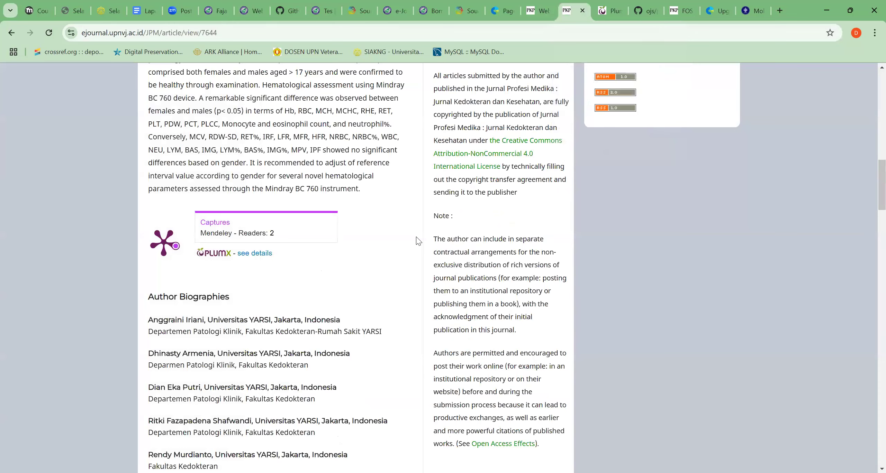
scroll(418, 248, down, 4)
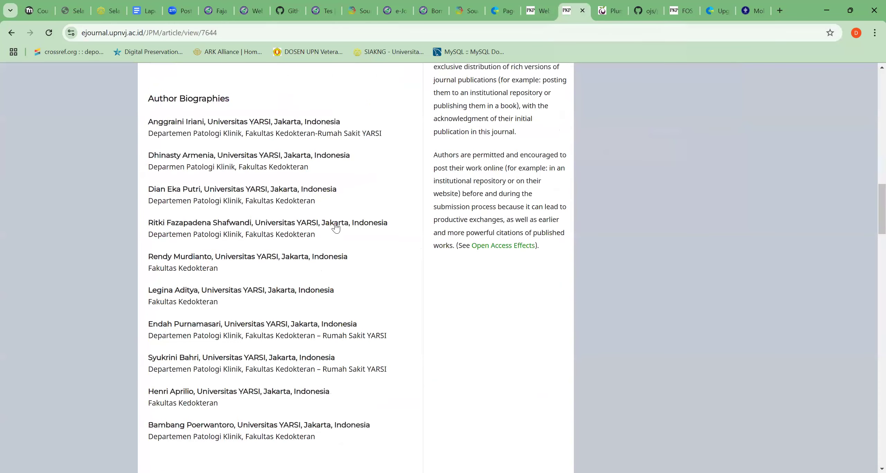
scroll(303, 159, down, 15)
scroll(303, 159, down, 4)
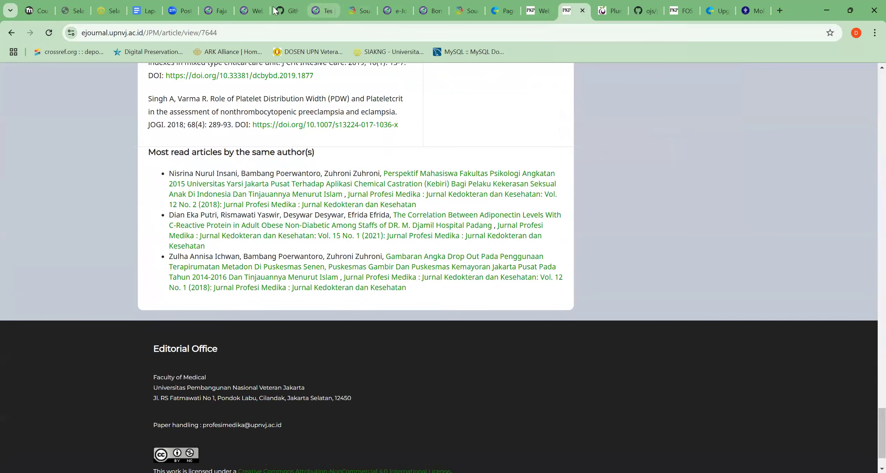
click(319, 4)
click(248, 11)
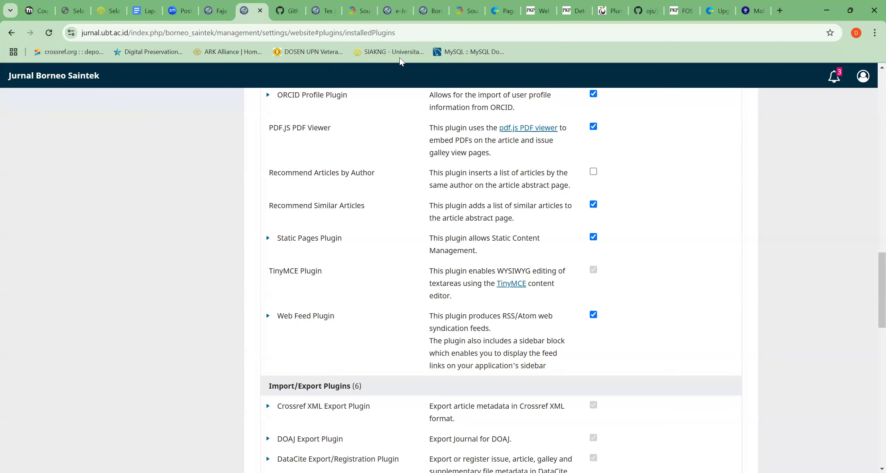
On the Jurnal Profesi Medika page, open the first recommended article, "Perspektif Mahasiswa Fakultas Psikologi Angkatan 2015", and view it
click(568, 13)
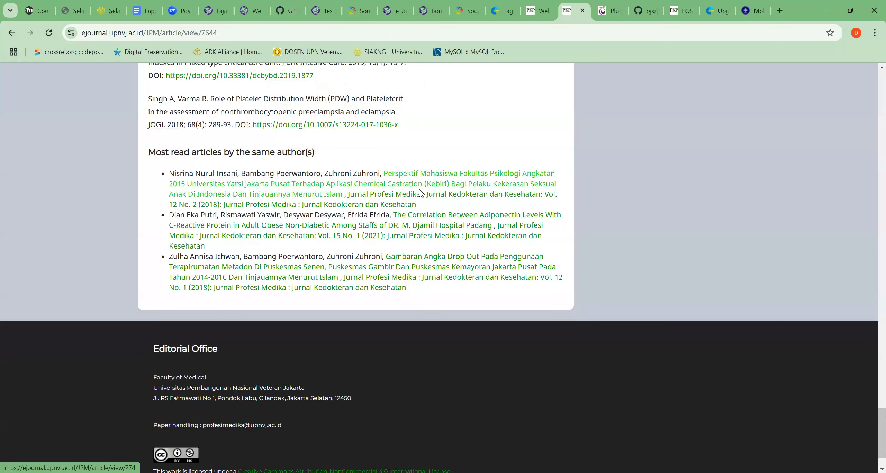
click(409, 186)
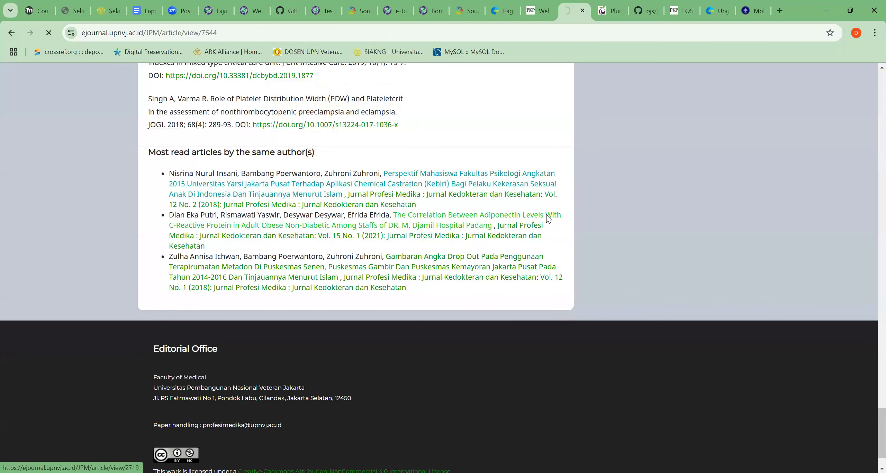
scroll(374, 262, down, 8)
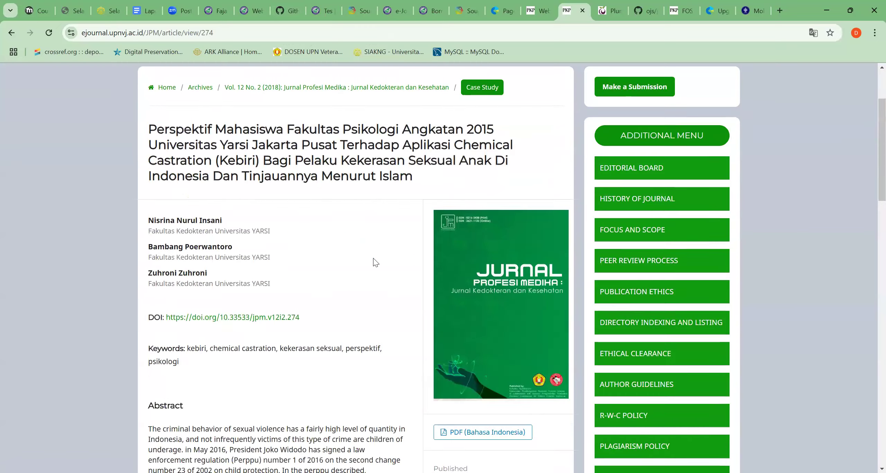
scroll(377, 262, up, 4)
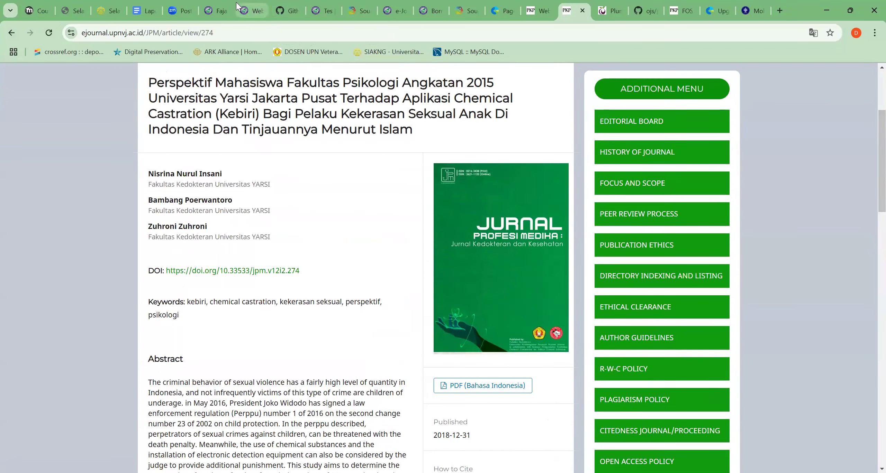
Recheck the plugin settings, then examine the published "Tes" article page in Jurnal Borneo Saintek for a recommended articles section
click(253, 11)
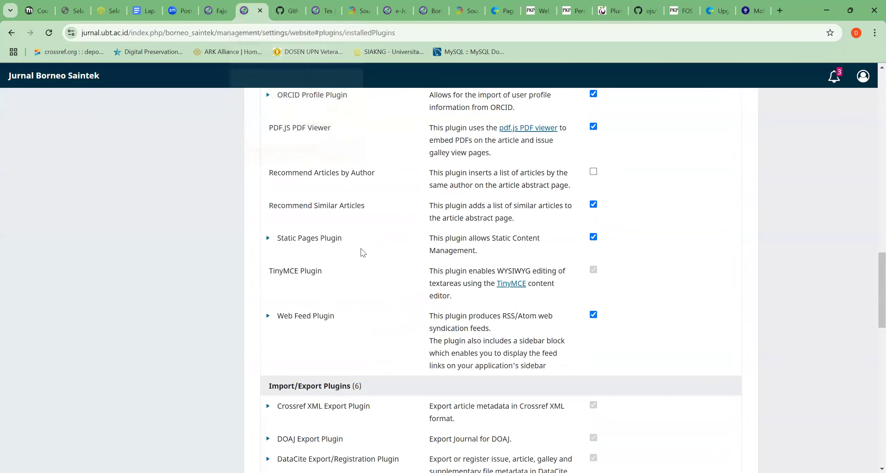
scroll(360, 229, up, 1)
scroll(360, 226, down, 3)
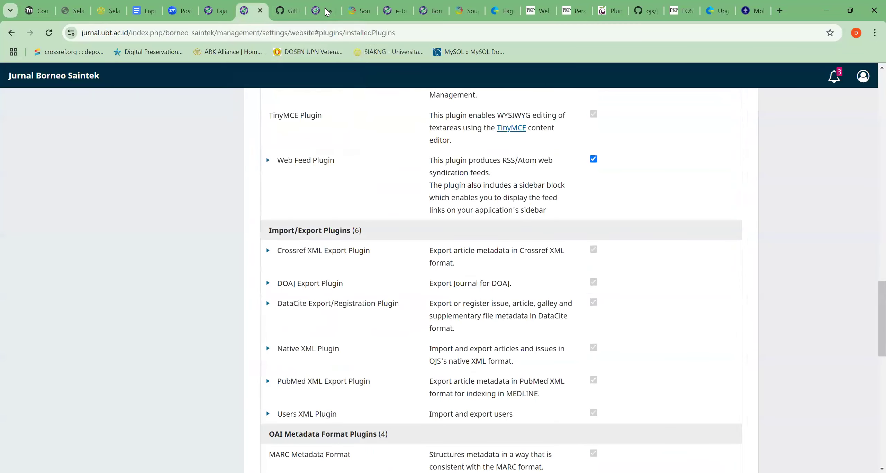
click(315, 12)
key(ctrl+l)
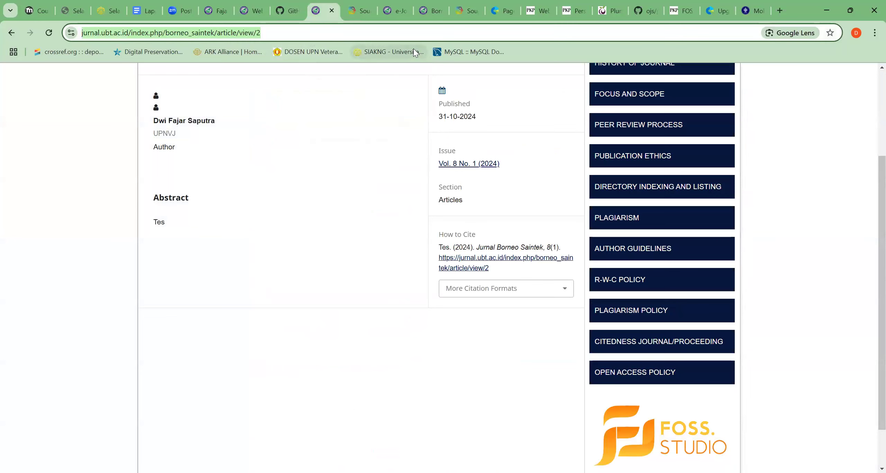
click(398, 220)
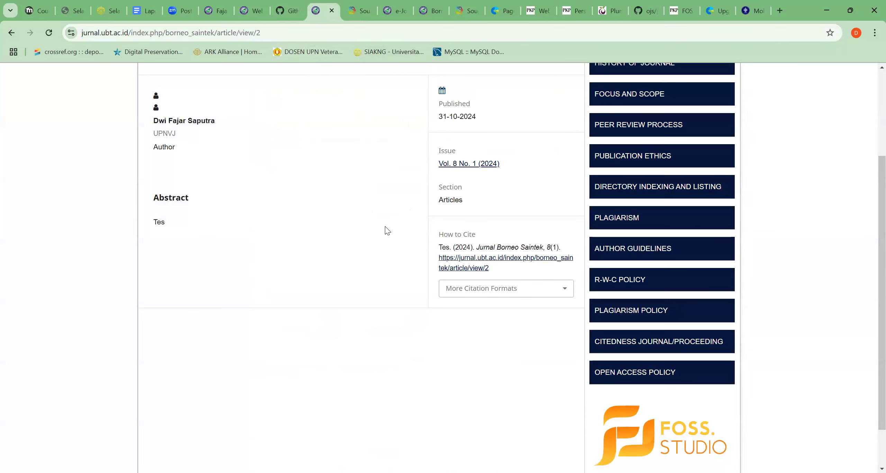
scroll(376, 260, down, 2)
scroll(376, 260, up, 3)
scroll(377, 259, down, 3)
scroll(377, 260, up, 3)
scroll(377, 260, down, 3)
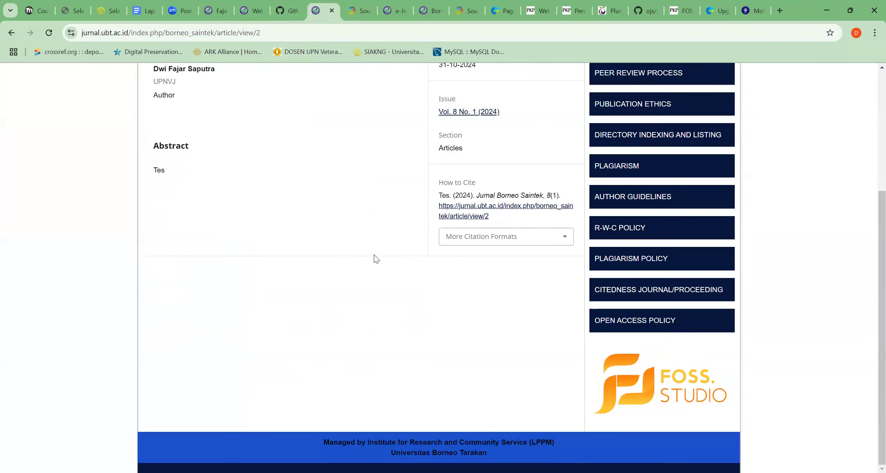
scroll(376, 260, up, 3)
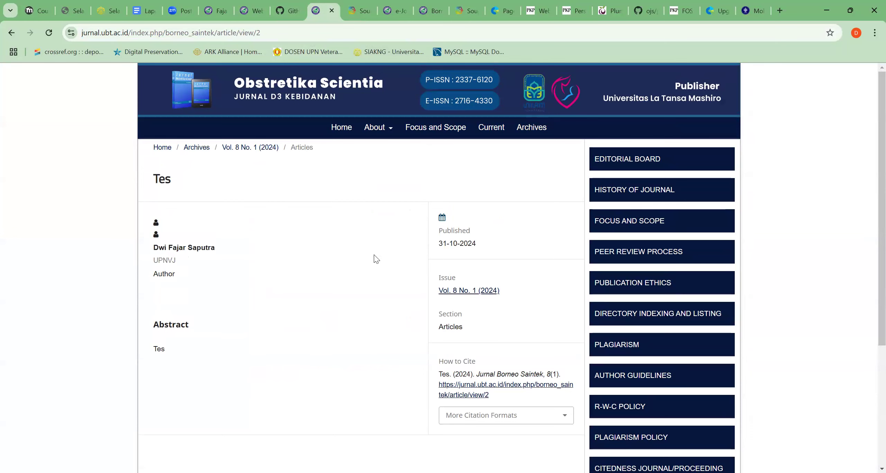
Return to Jurnal Borneo Saintek's installed plugins and review the import/export, public identifier, report and theme plugins
click(219, 10)
click(253, 11)
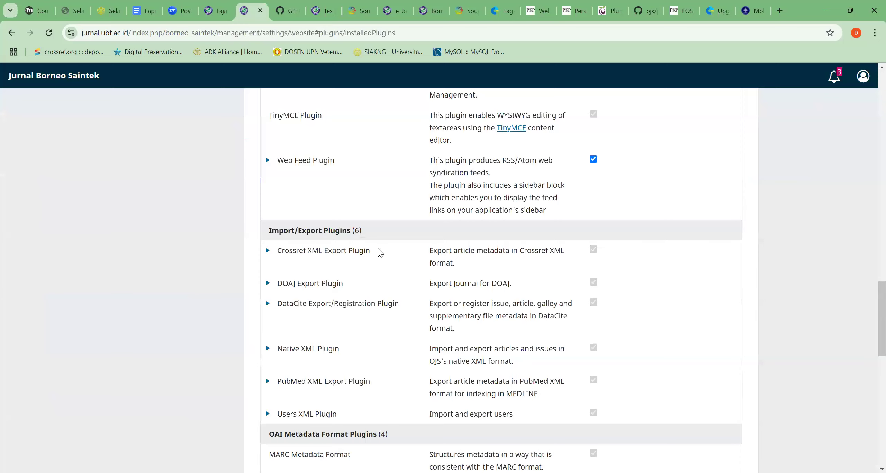
scroll(381, 253, down, 12)
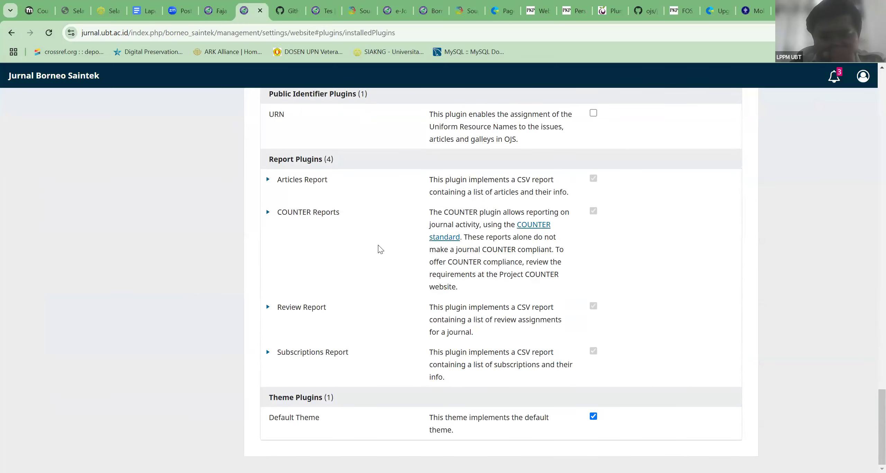
scroll(381, 249, up, 7)
scroll(381, 249, up, 20)
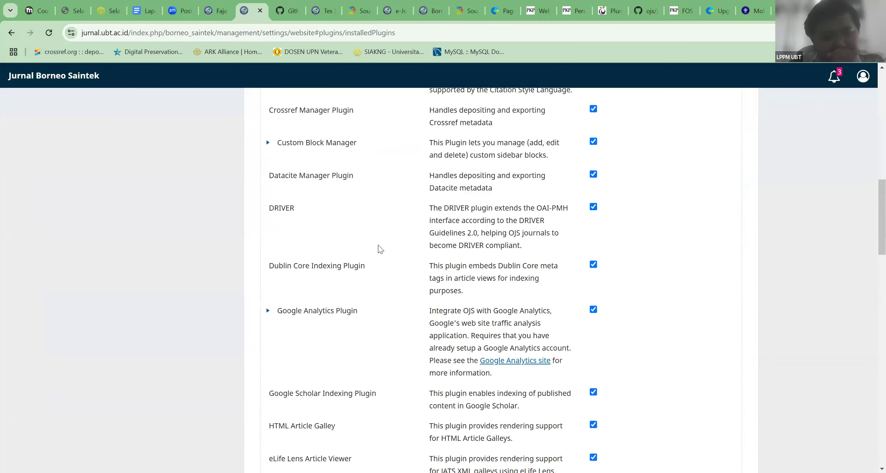
scroll(369, 190, up, 5)
Open the plugin gallery for Jurnal Borneo Saintek, view the Keyword Cloud Plugin details with its sample image, and close them
click(363, 186)
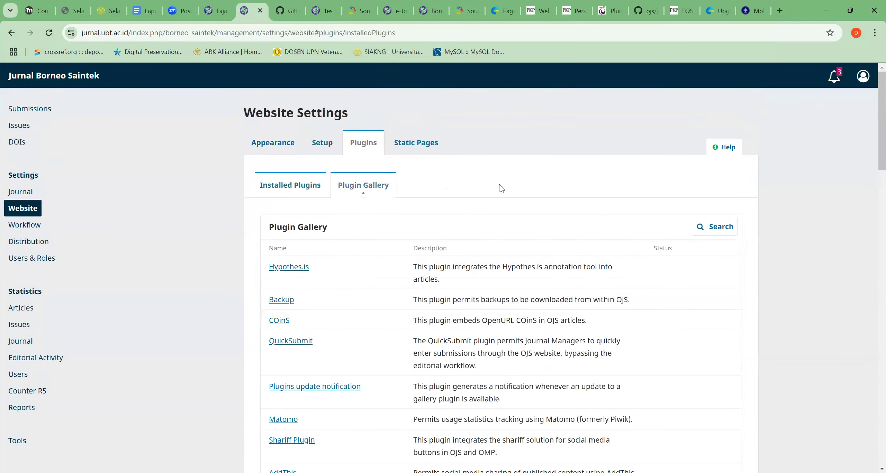
scroll(502, 189, down, 3)
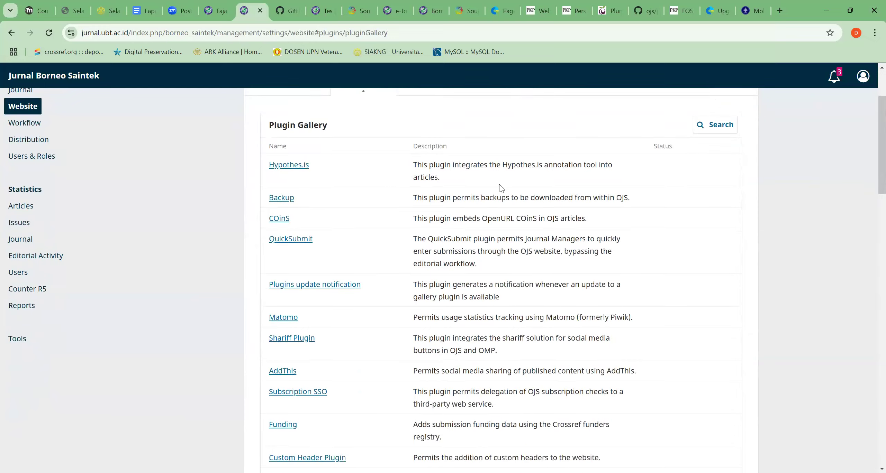
scroll(502, 189, down, 8)
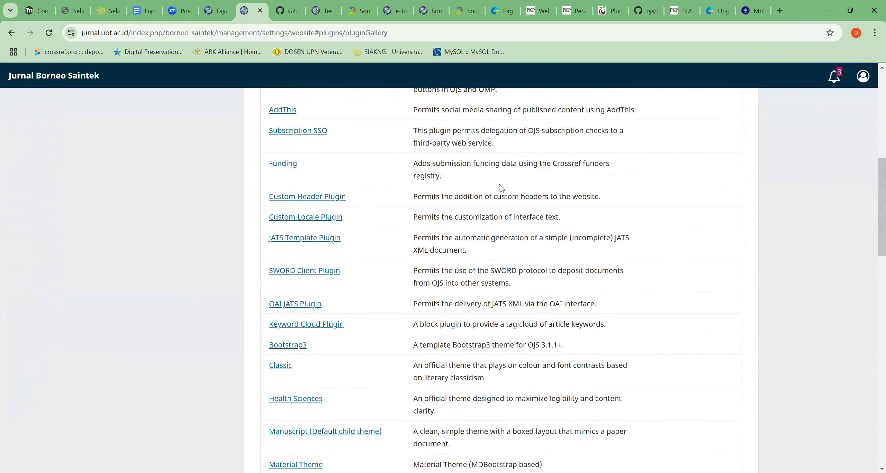
scroll(501, 189, down, 3)
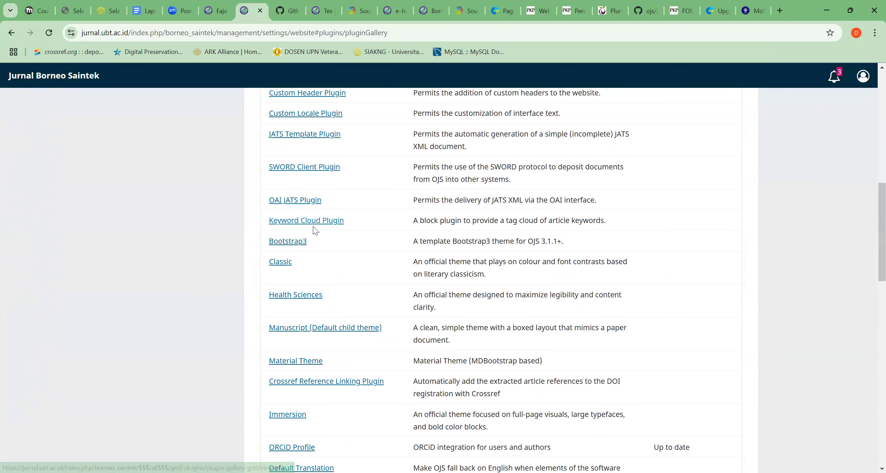
click(289, 225)
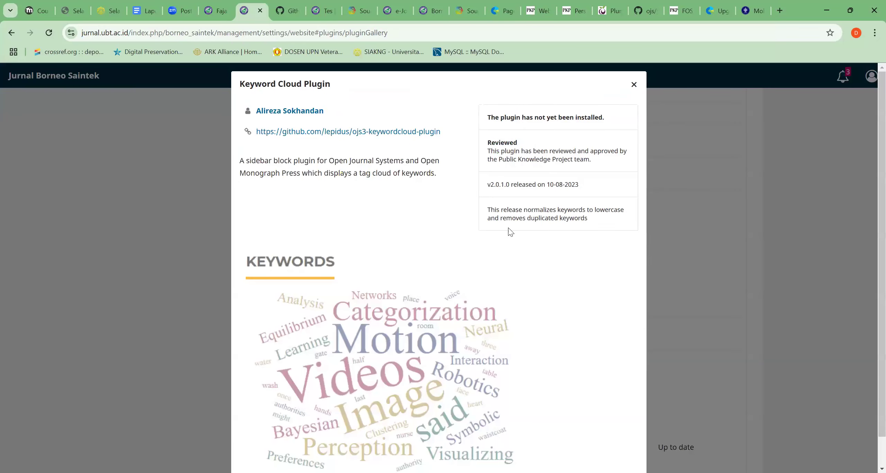
scroll(514, 247, down, 1)
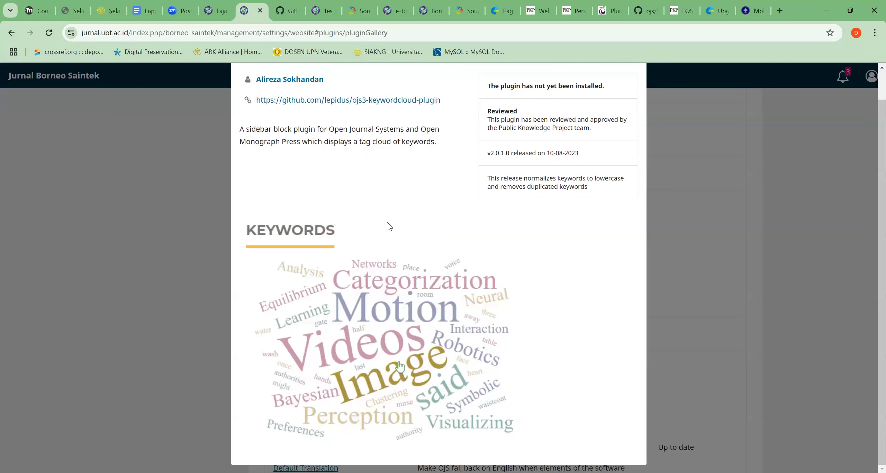
scroll(446, 235, up, 1)
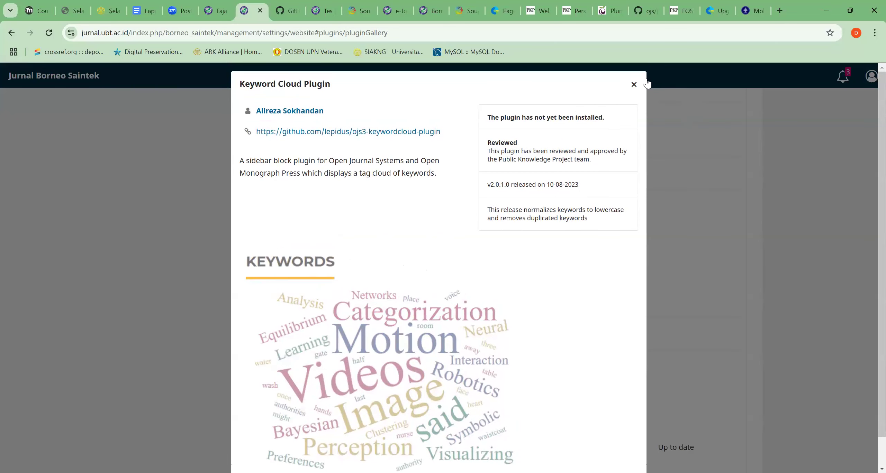
key(Escape)
Browse the gallery's theme, ORCiD, reviewer and user-restriction plugins
scroll(536, 258, down, 3)
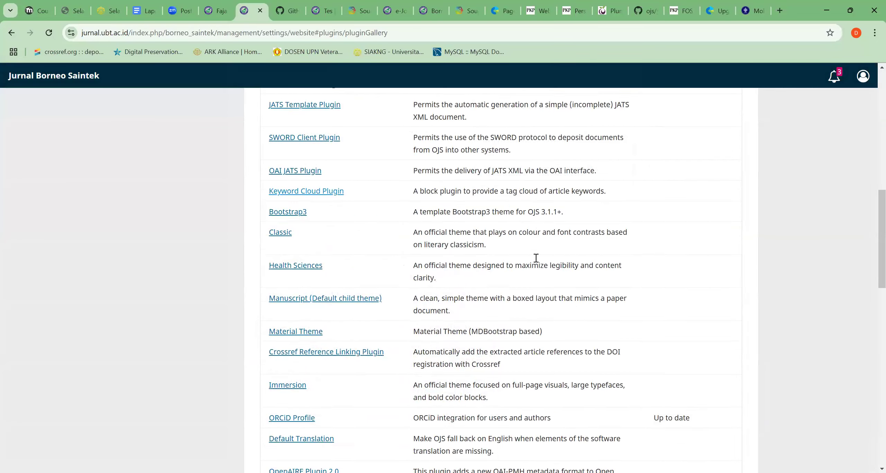
scroll(536, 258, up, 6)
scroll(536, 259, down, 10)
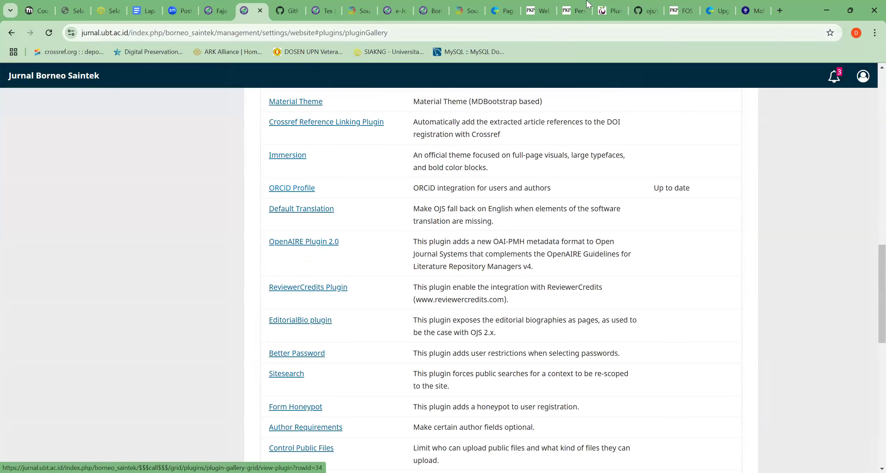
Compare the Jurnal Profesi Medika article page and its additional menu with that journal's installed plugins
click(575, 11)
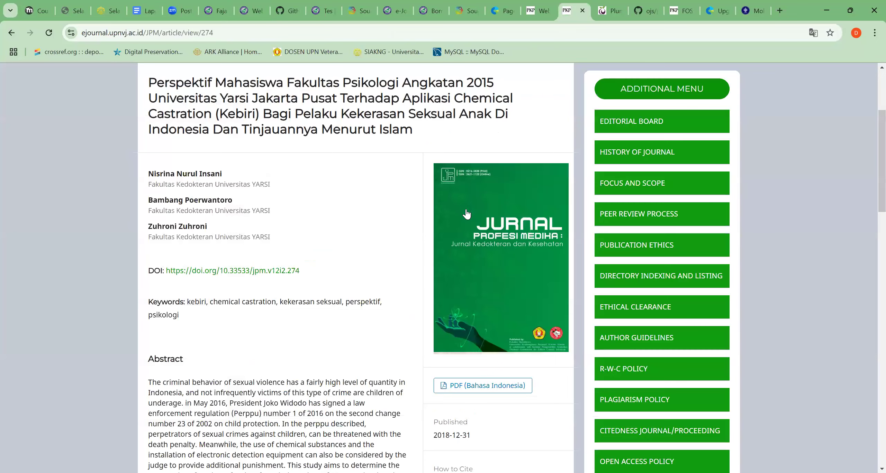
scroll(435, 246, up, 3)
scroll(434, 246, down, 4)
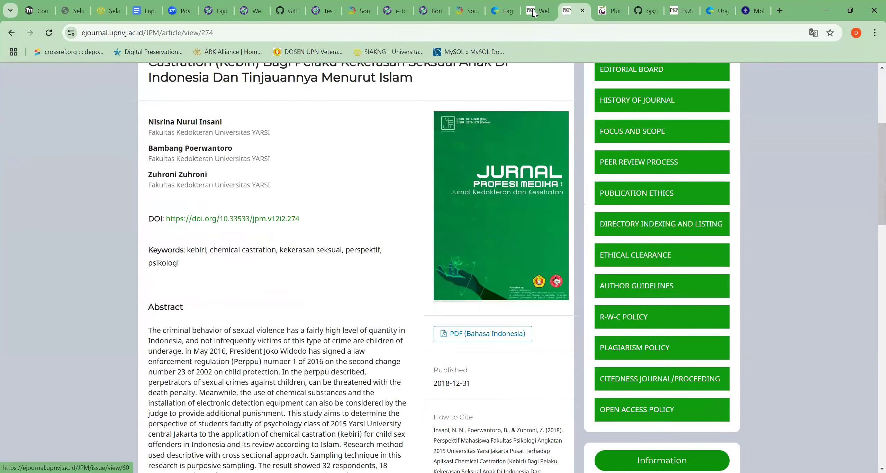
click(533, 12)
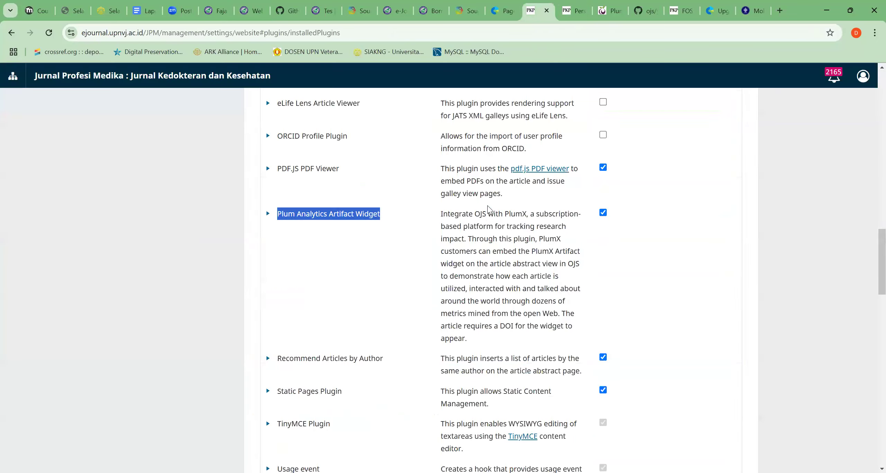
scroll(488, 217, up, 3)
key(ctrl+Tab)
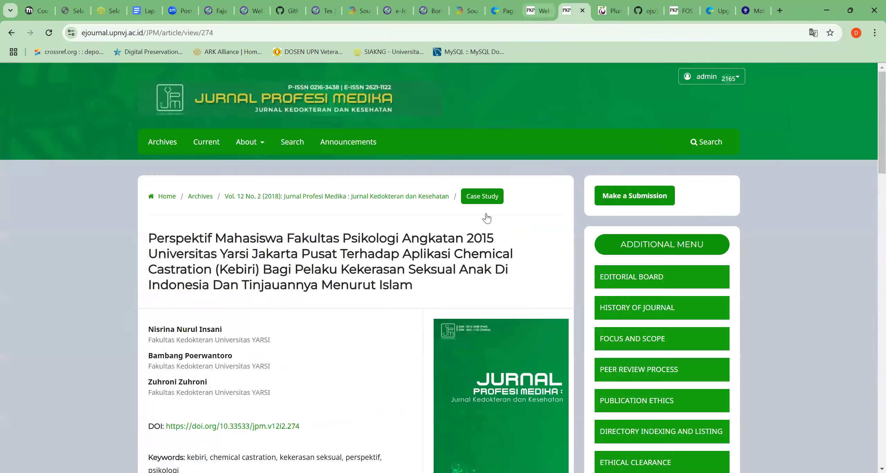
scroll(565, 107, down, 5)
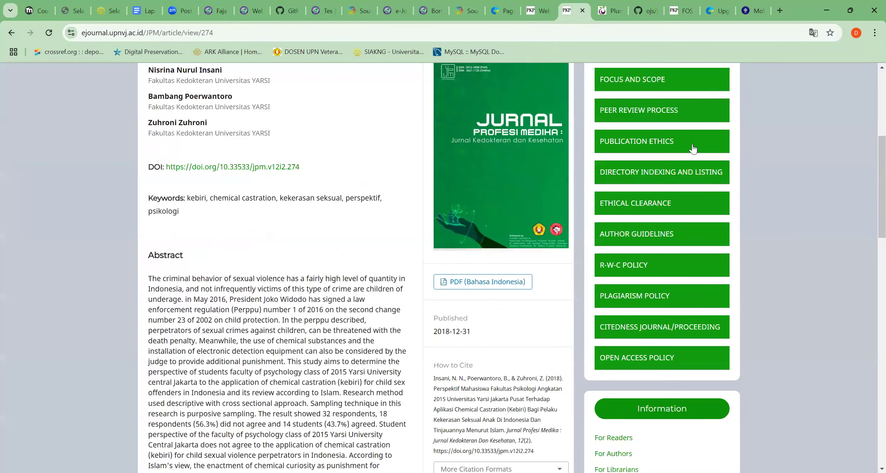
scroll(565, 108, down, 5)
scroll(660, 84, up, 10)
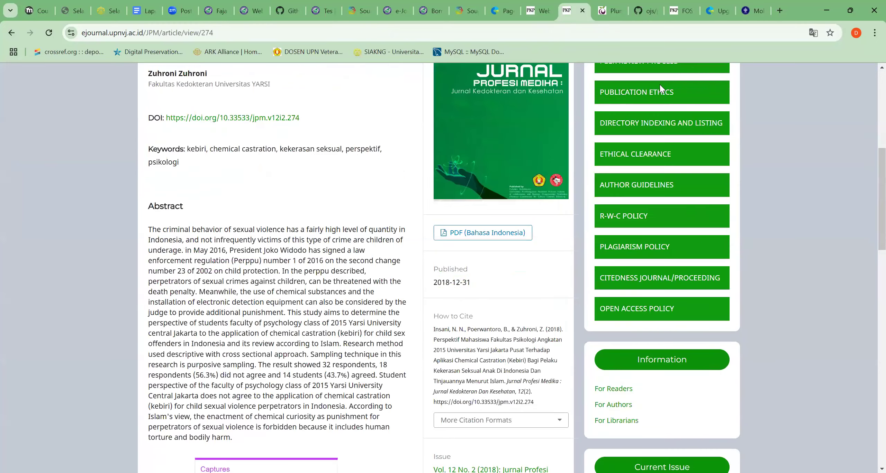
Log out of Jurnal Profesi Medika, open its registration page, and examine the profile and login fields
click(702, 77)
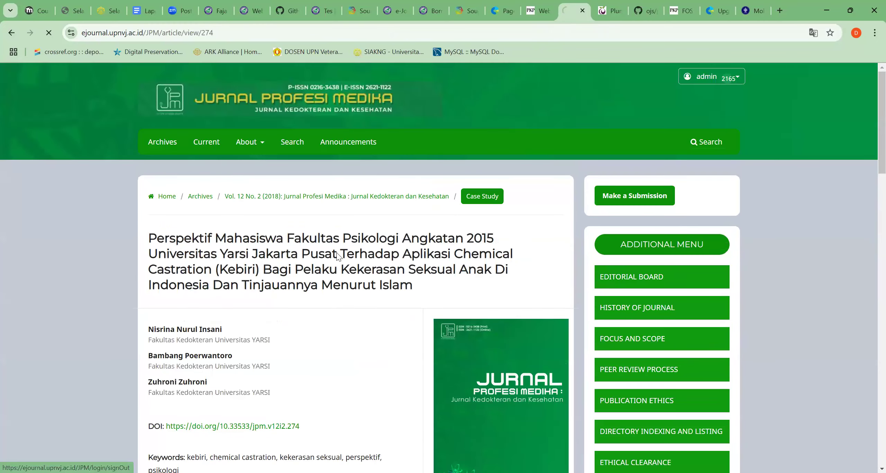
scroll(338, 254, down, 7)
scroll(344, 252, up, 5)
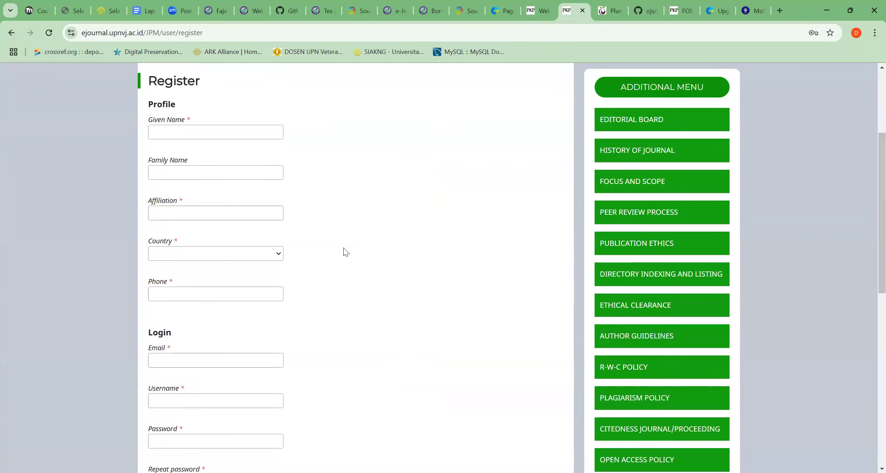
scroll(344, 252, up, 3)
scroll(344, 251, down, 6)
scroll(348, 249, down, 3)
scroll(348, 249, up, 11)
scroll(348, 249, down, 4)
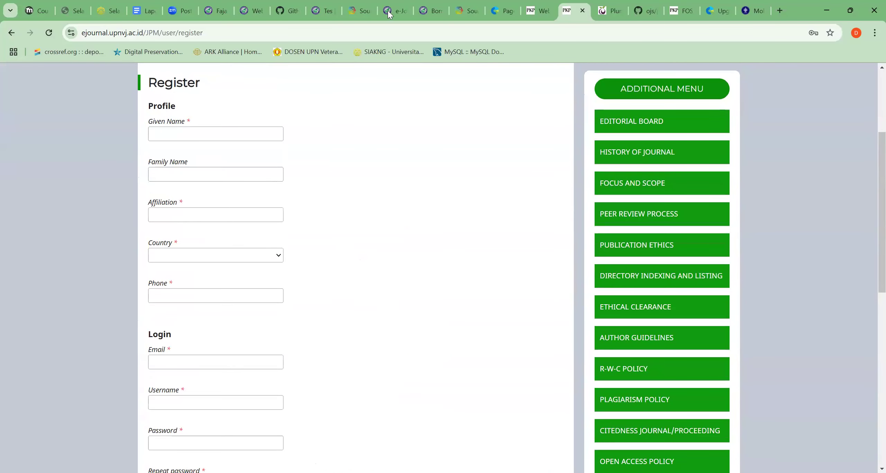
Check the published "Tes" article page in Jurnal Borneo Saintek, then return to that journal's plugin gallery
click(390, 12)
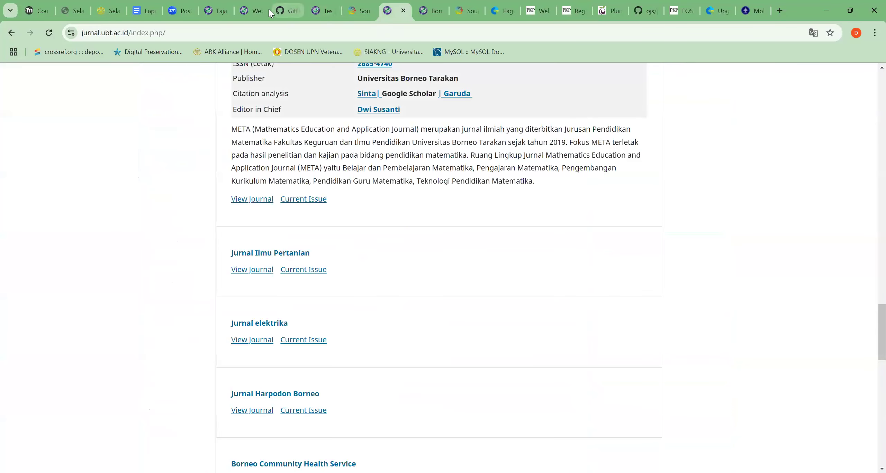
click(256, 10)
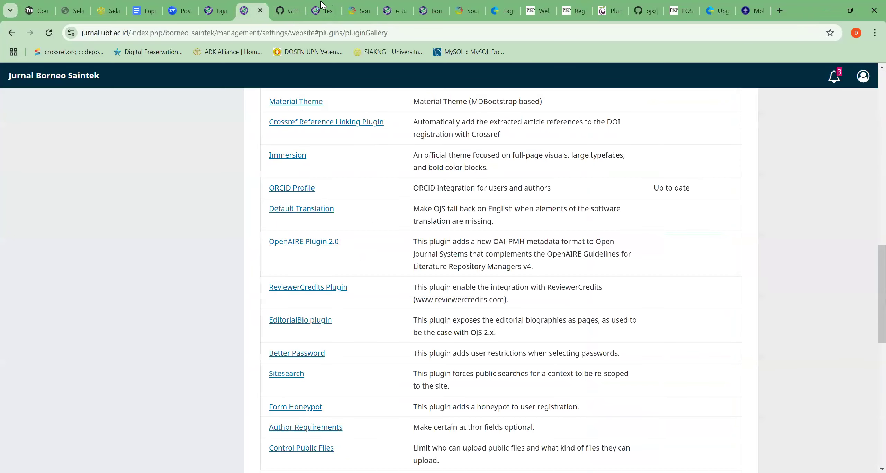
click(321, 5)
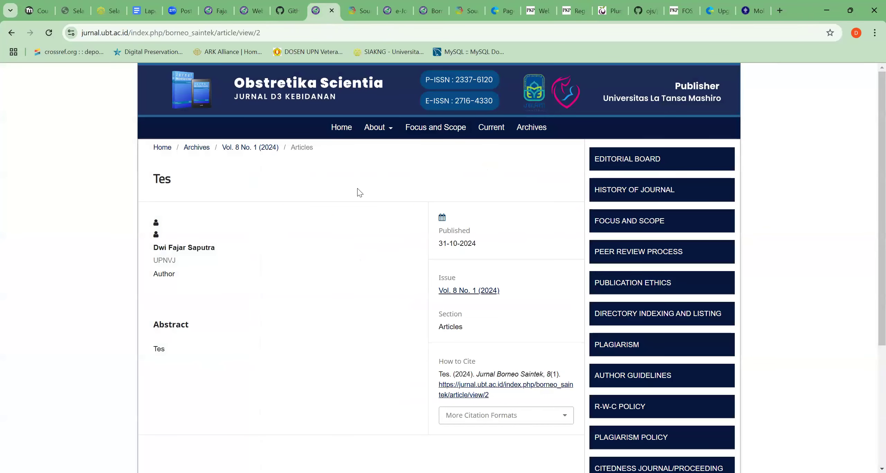
click(256, 16)
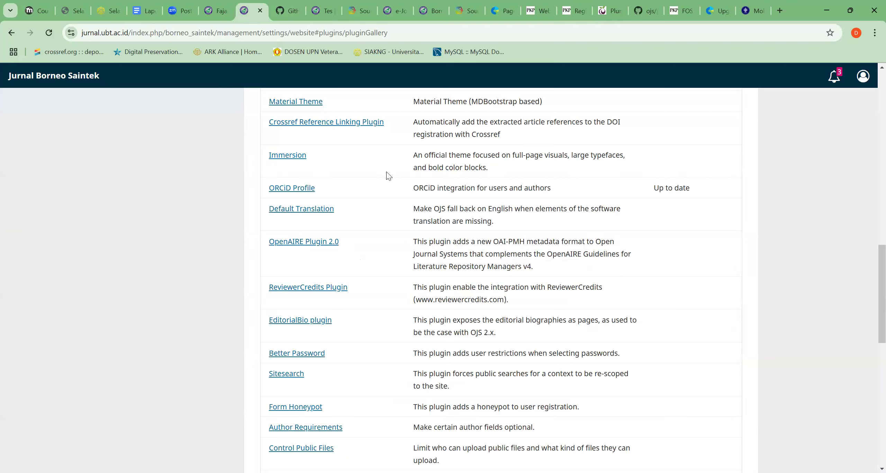
Browse the rest of the plugin gallery, view the DOI in Summary plugin details, and close them
scroll(386, 176, down, 1)
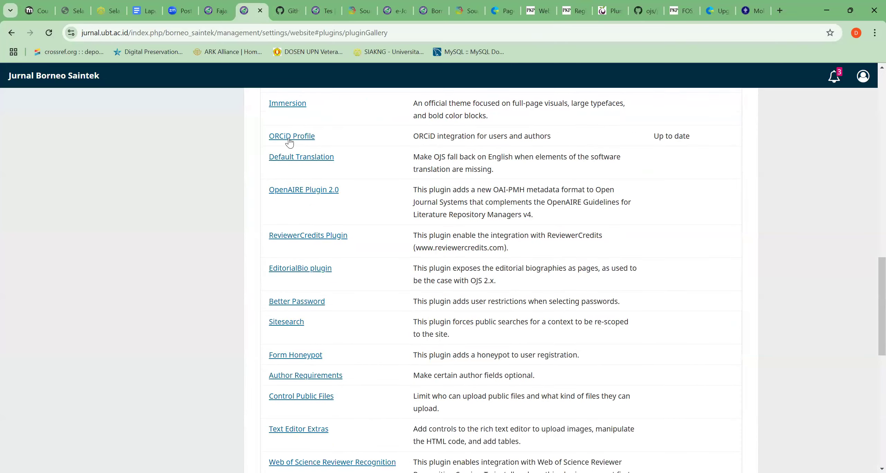
scroll(421, 166, down, 4)
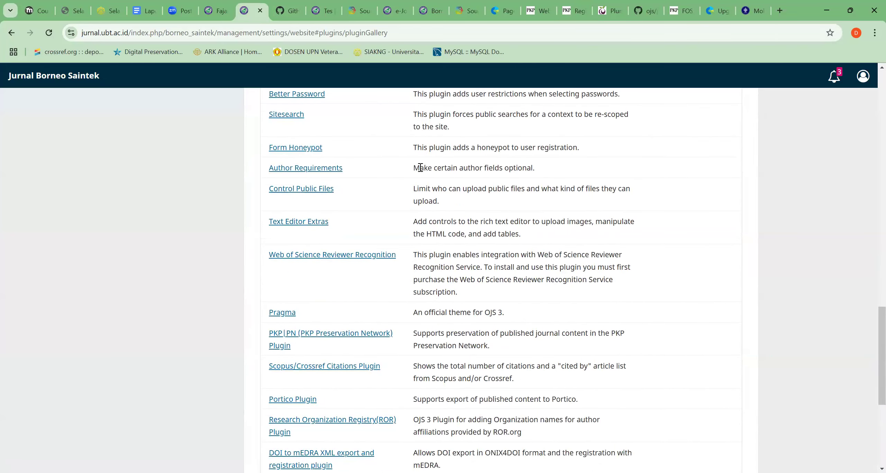
scroll(421, 168, down, 2)
scroll(420, 168, down, 2)
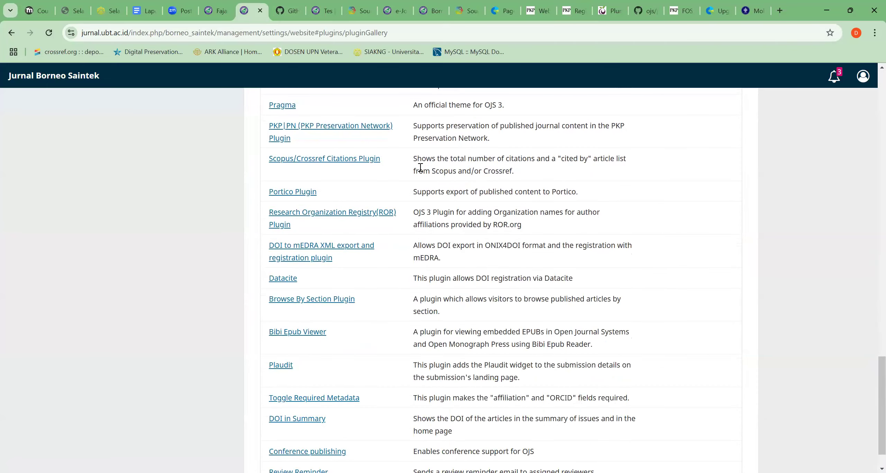
scroll(421, 168, down, 2)
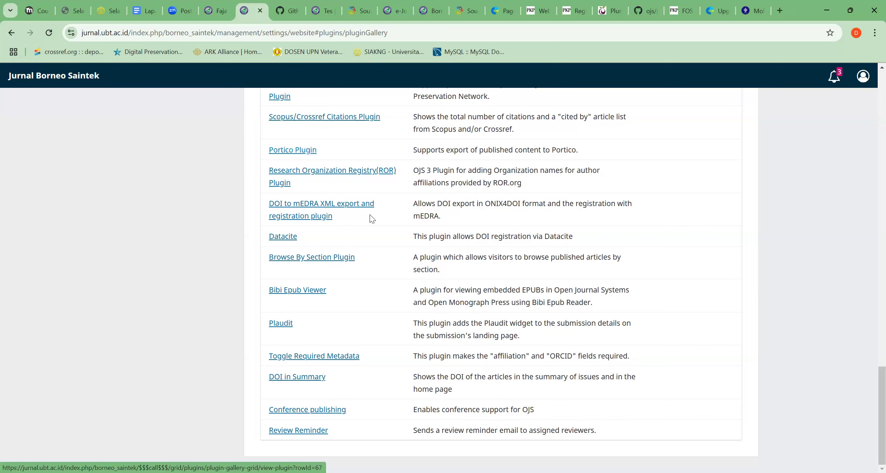
click(346, 373)
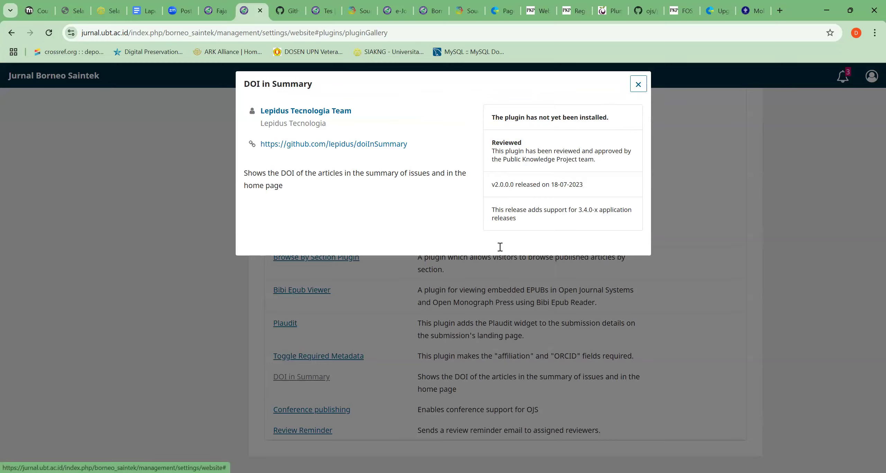
key(Escape)
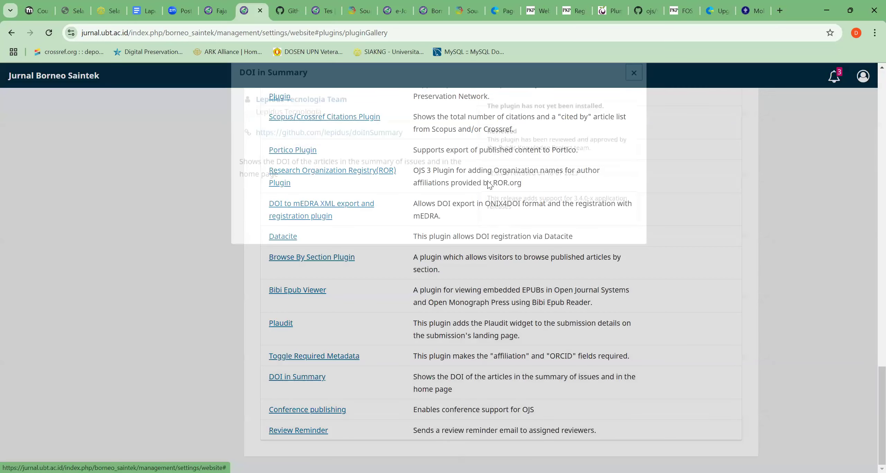
Go back to the installed plugins of Jurnal Borneo Saintek and review the block and generic plugins
scroll(284, 204, up, 10)
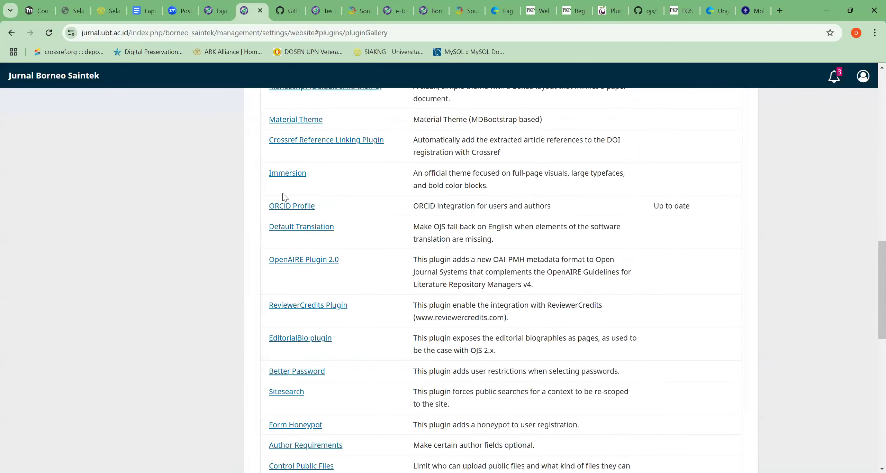
scroll(283, 193, up, 15)
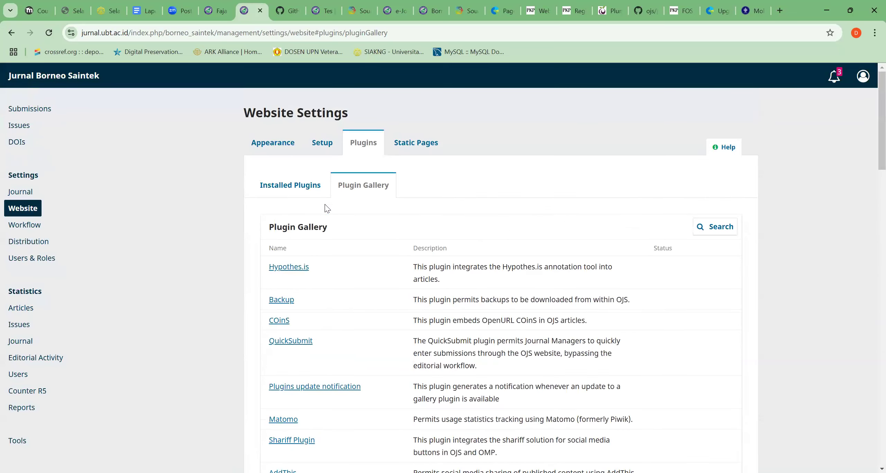
scroll(382, 307, down, 4)
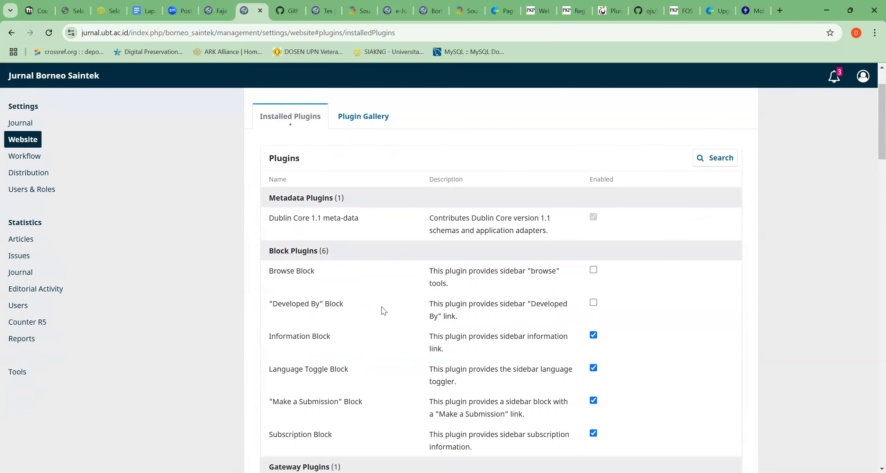
scroll(381, 307, down, 6)
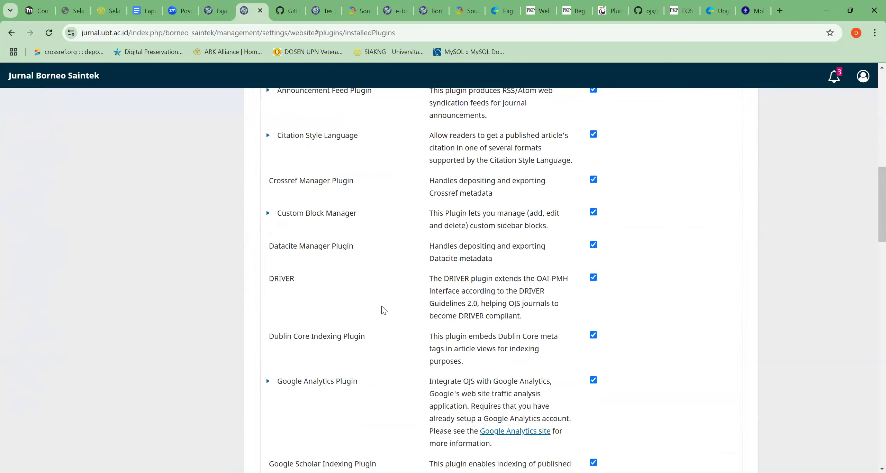
scroll(381, 306, up, 5)
scroll(383, 309, up, 5)
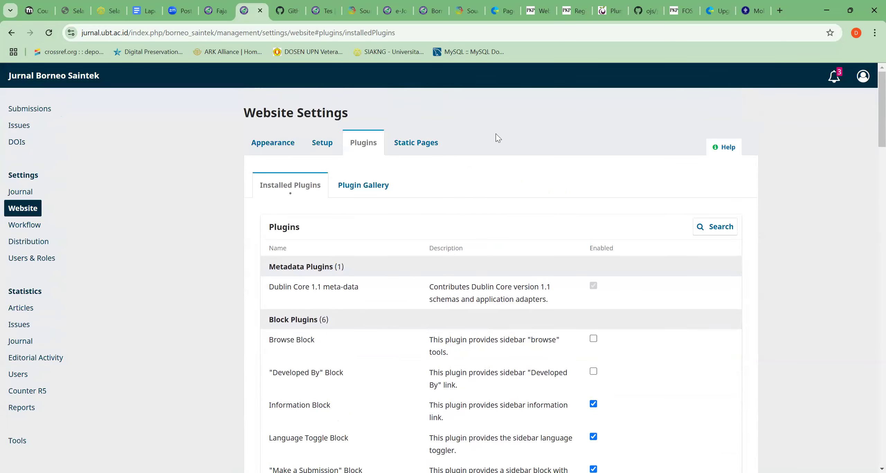